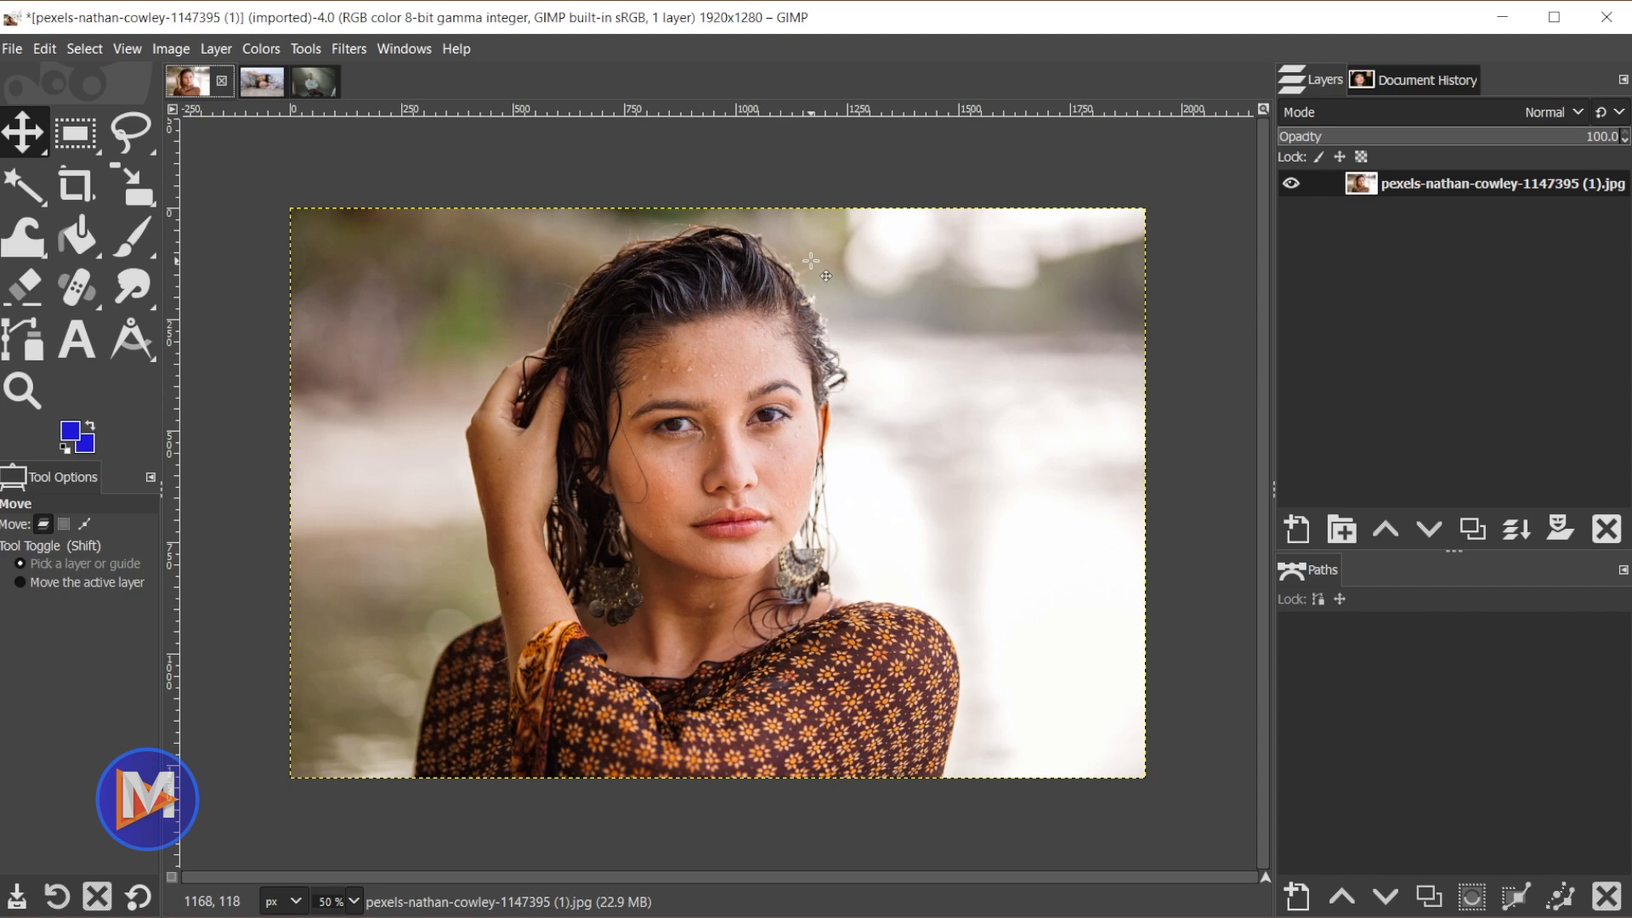
# - Start the Vignette filter on the portrait photo, and turn its on-canvas controls off and back on
pyautogui.click(354, 51)
pyautogui.moveTo(437, 272)
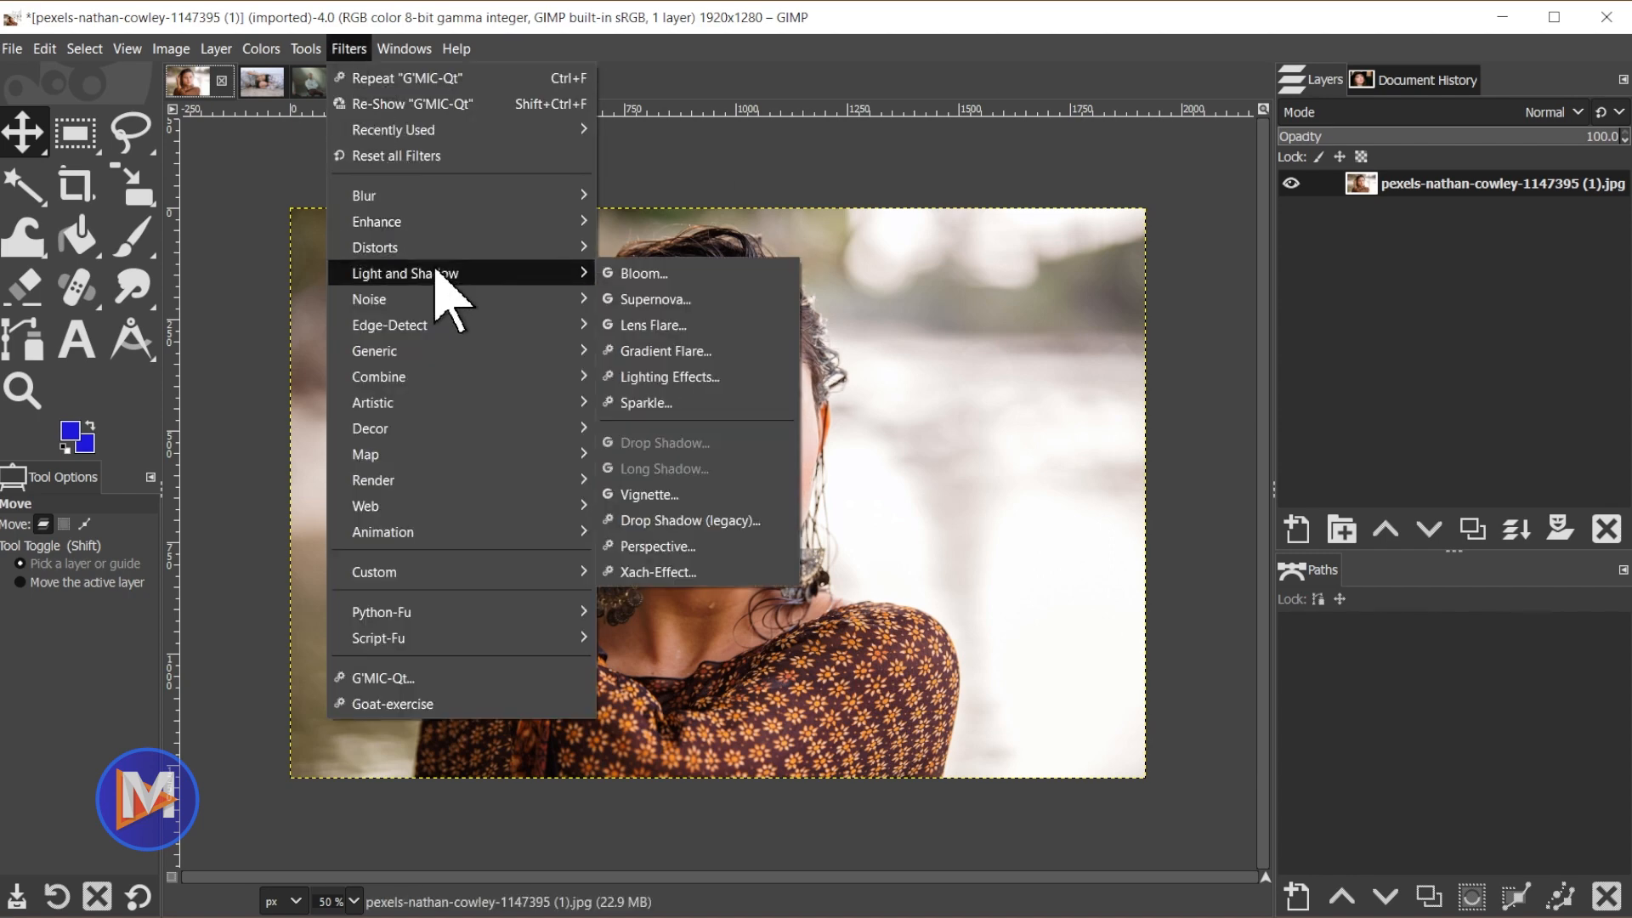
pyautogui.click(674, 493)
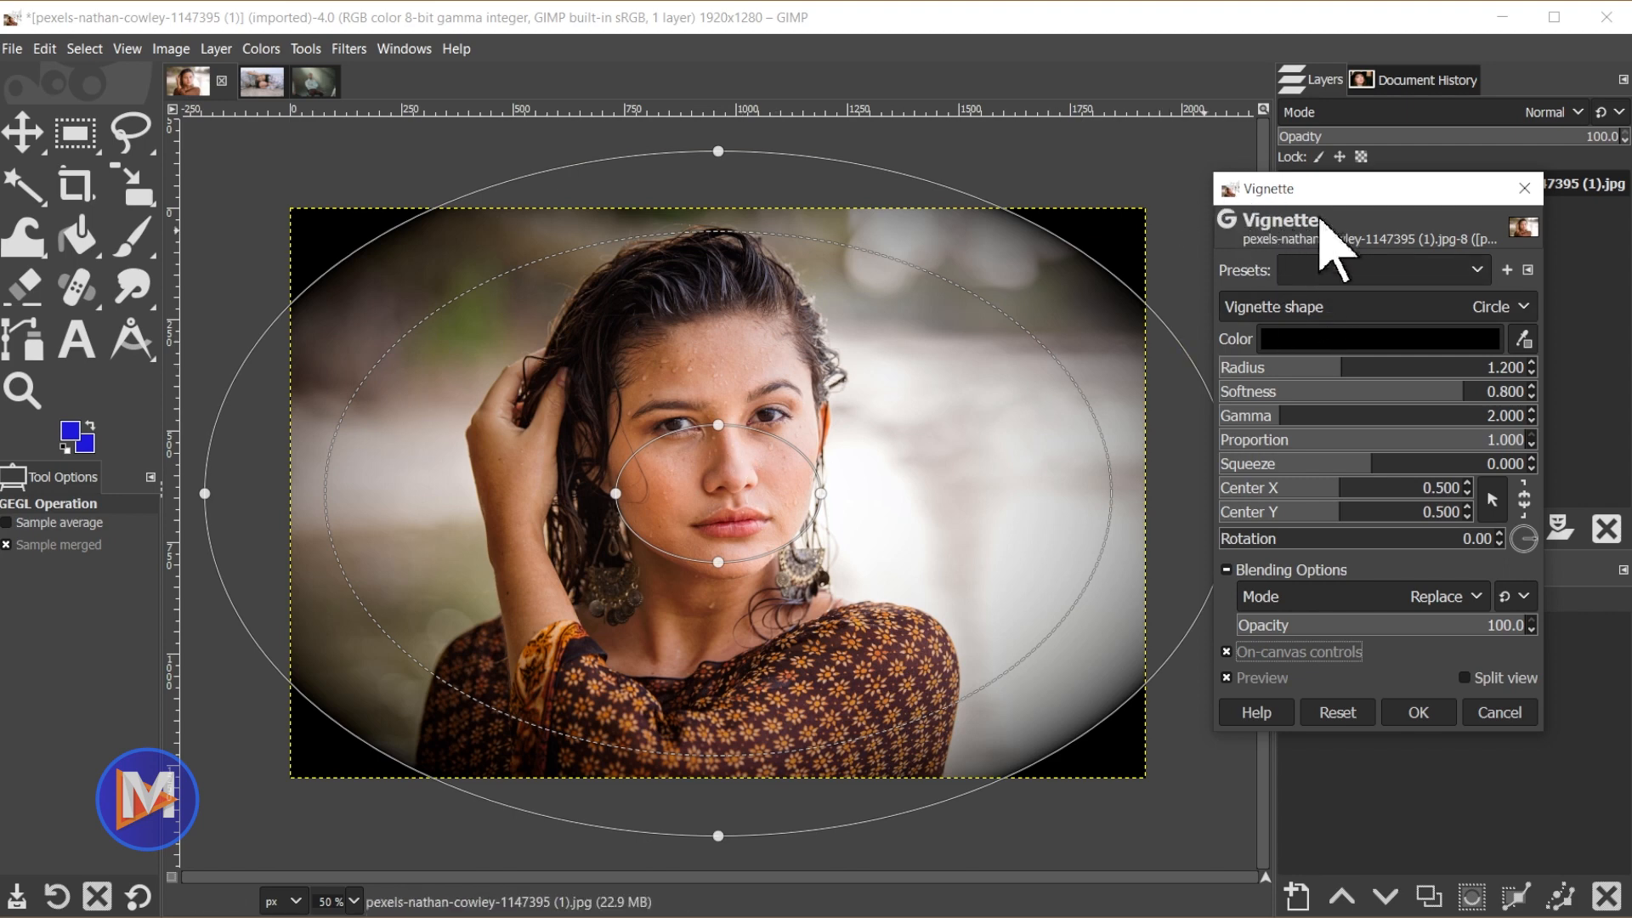
pyautogui.click(1229, 653)
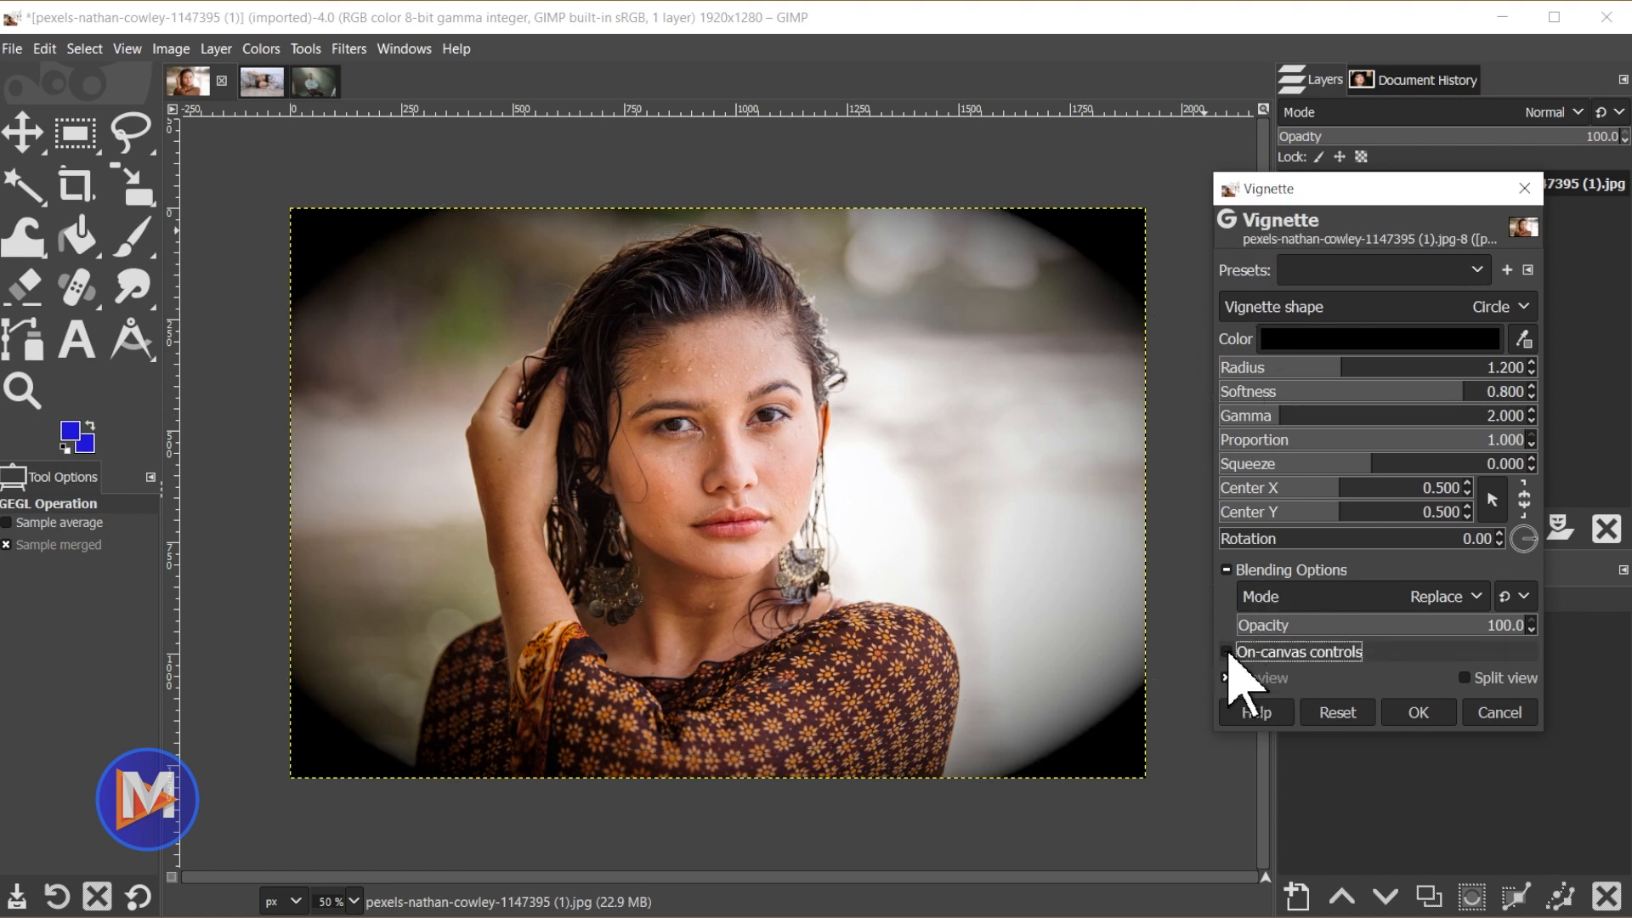
pyautogui.click(1229, 653)
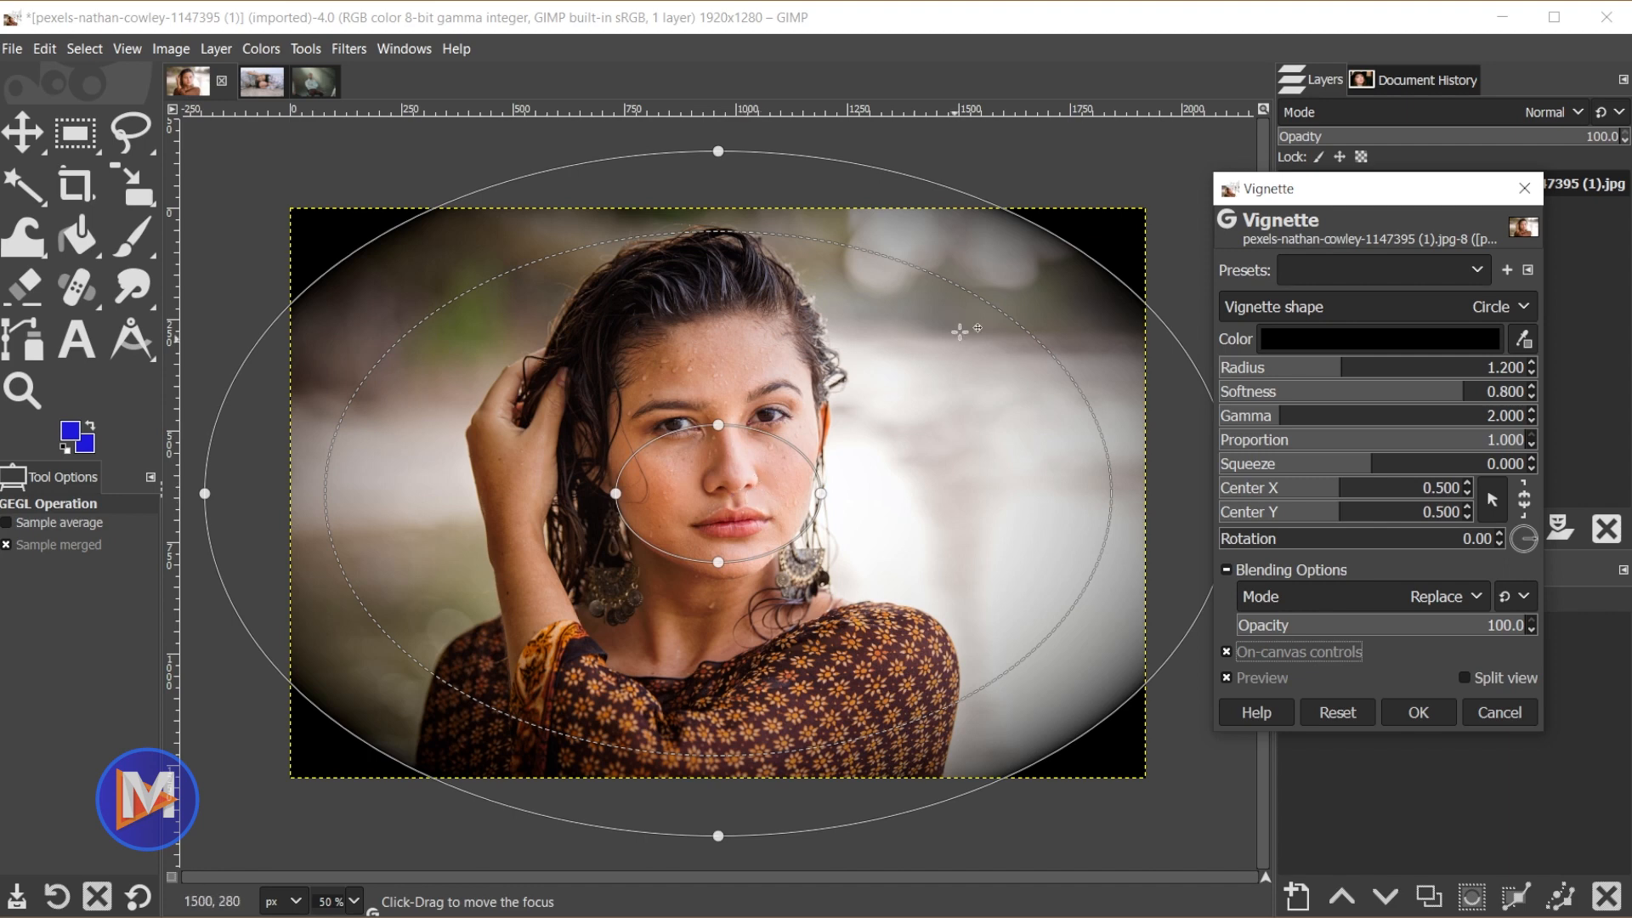
# - Try reshaping the vignette on the canvas to a radius of 1.318, softness of 0.685 and gamma of 0.862
pyautogui.moveTo(770, 438); pyautogui.dragTo(839, 406)
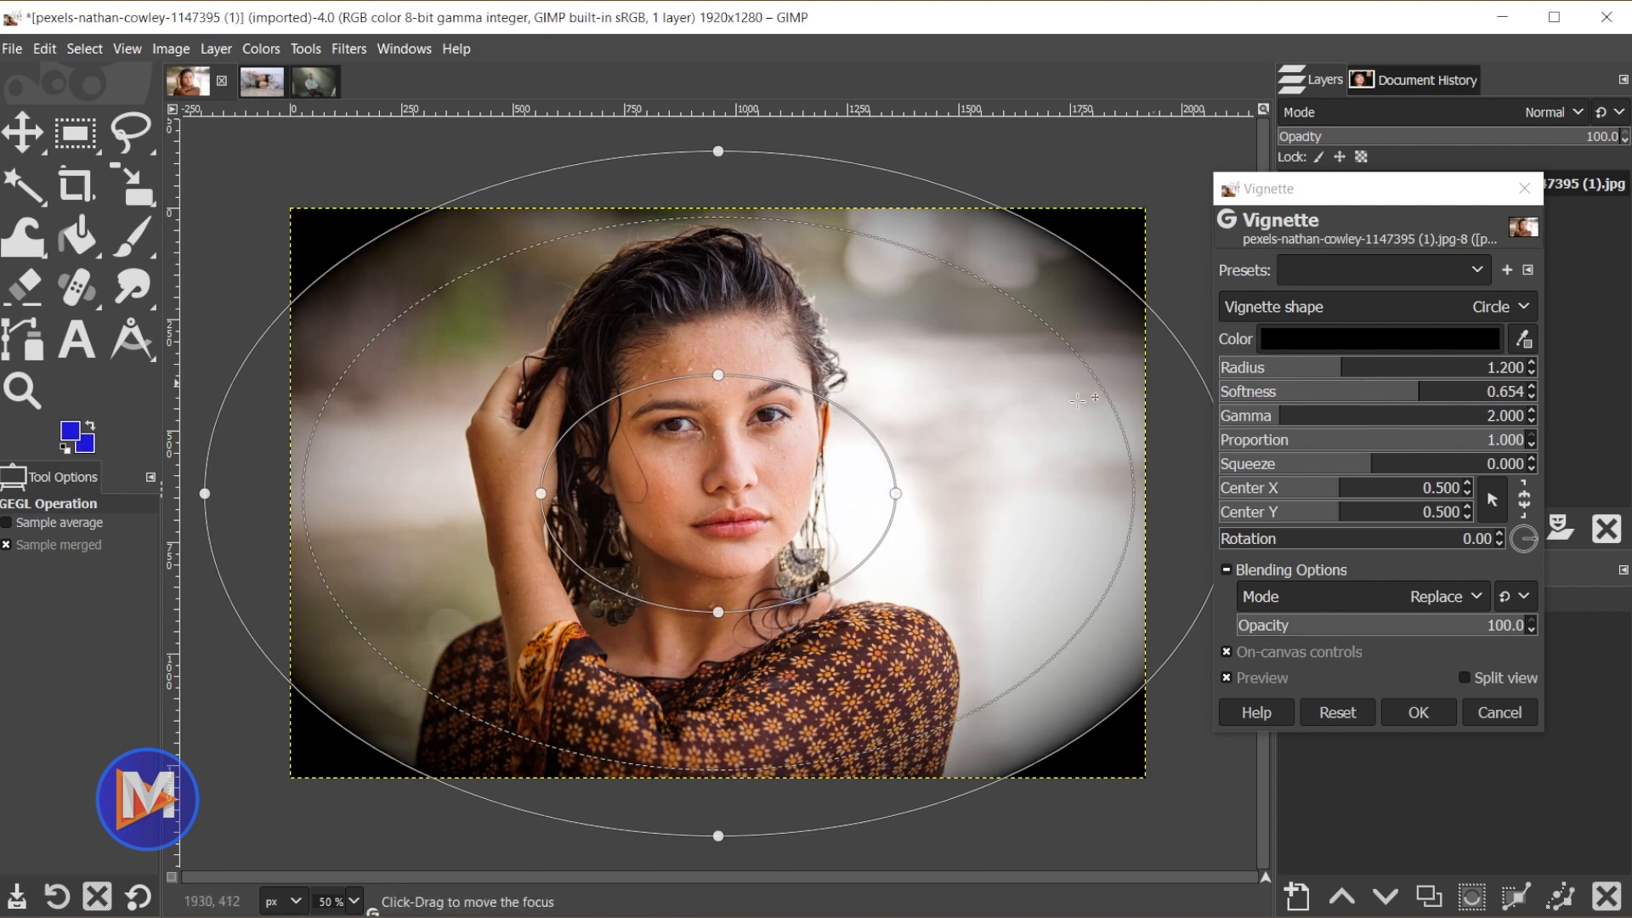
pyautogui.moveTo(870, 431)
pyautogui.mouseDown()
pyautogui.moveTo(807, 442)
pyautogui.moveTo(853, 415)
pyautogui.mouseUp()
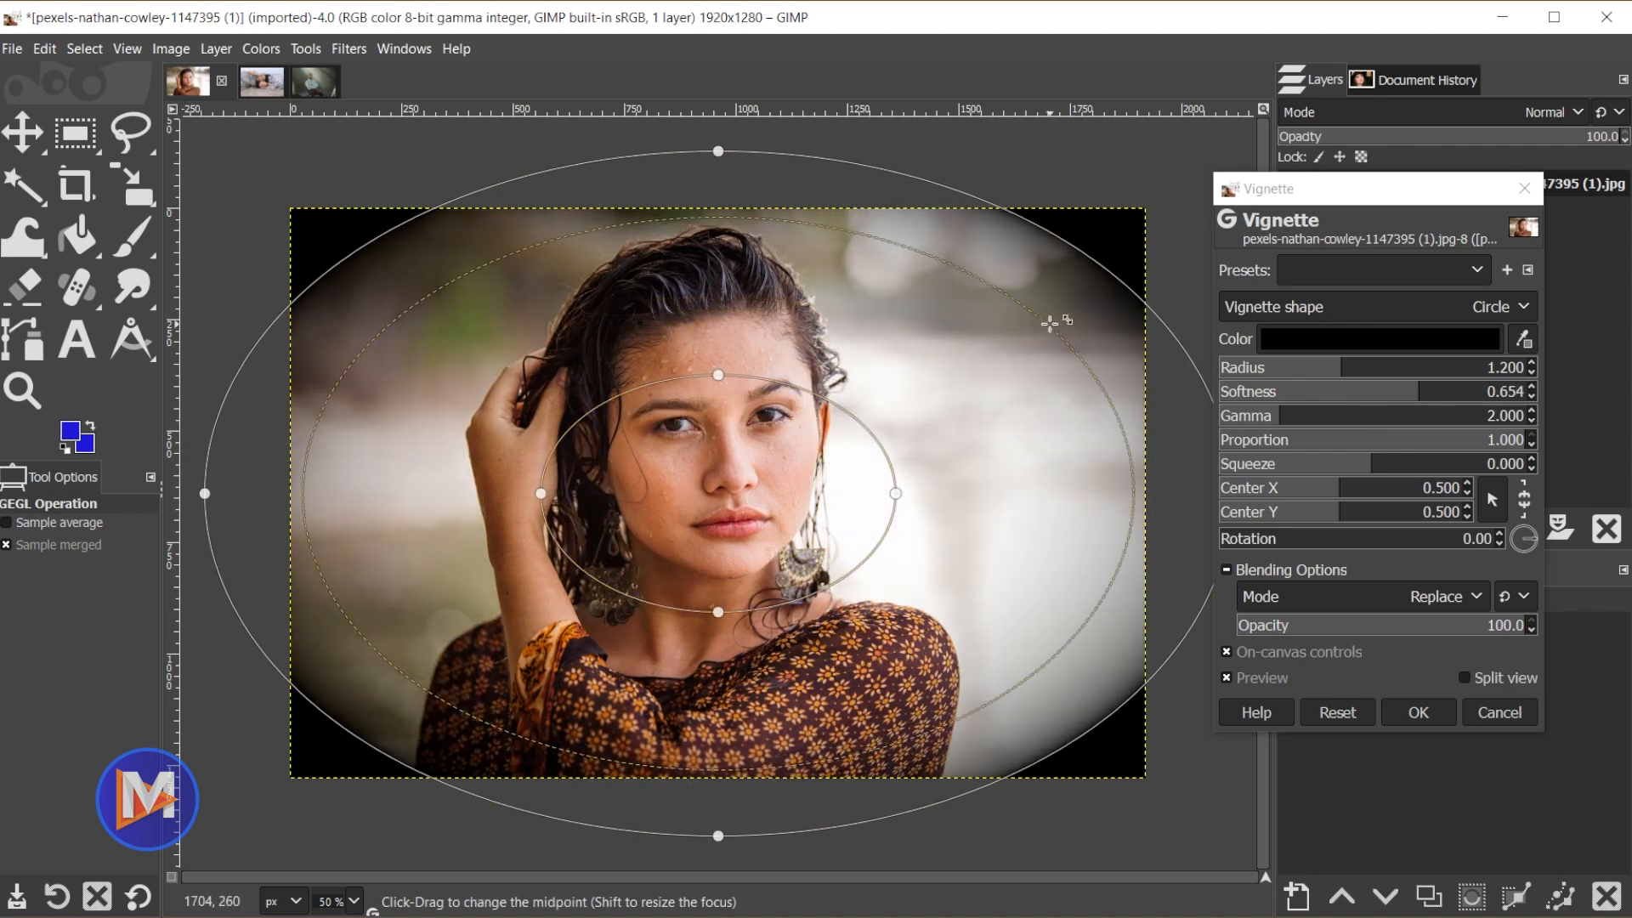
pyautogui.moveTo(1051, 324); pyautogui.dragTo(960, 344)
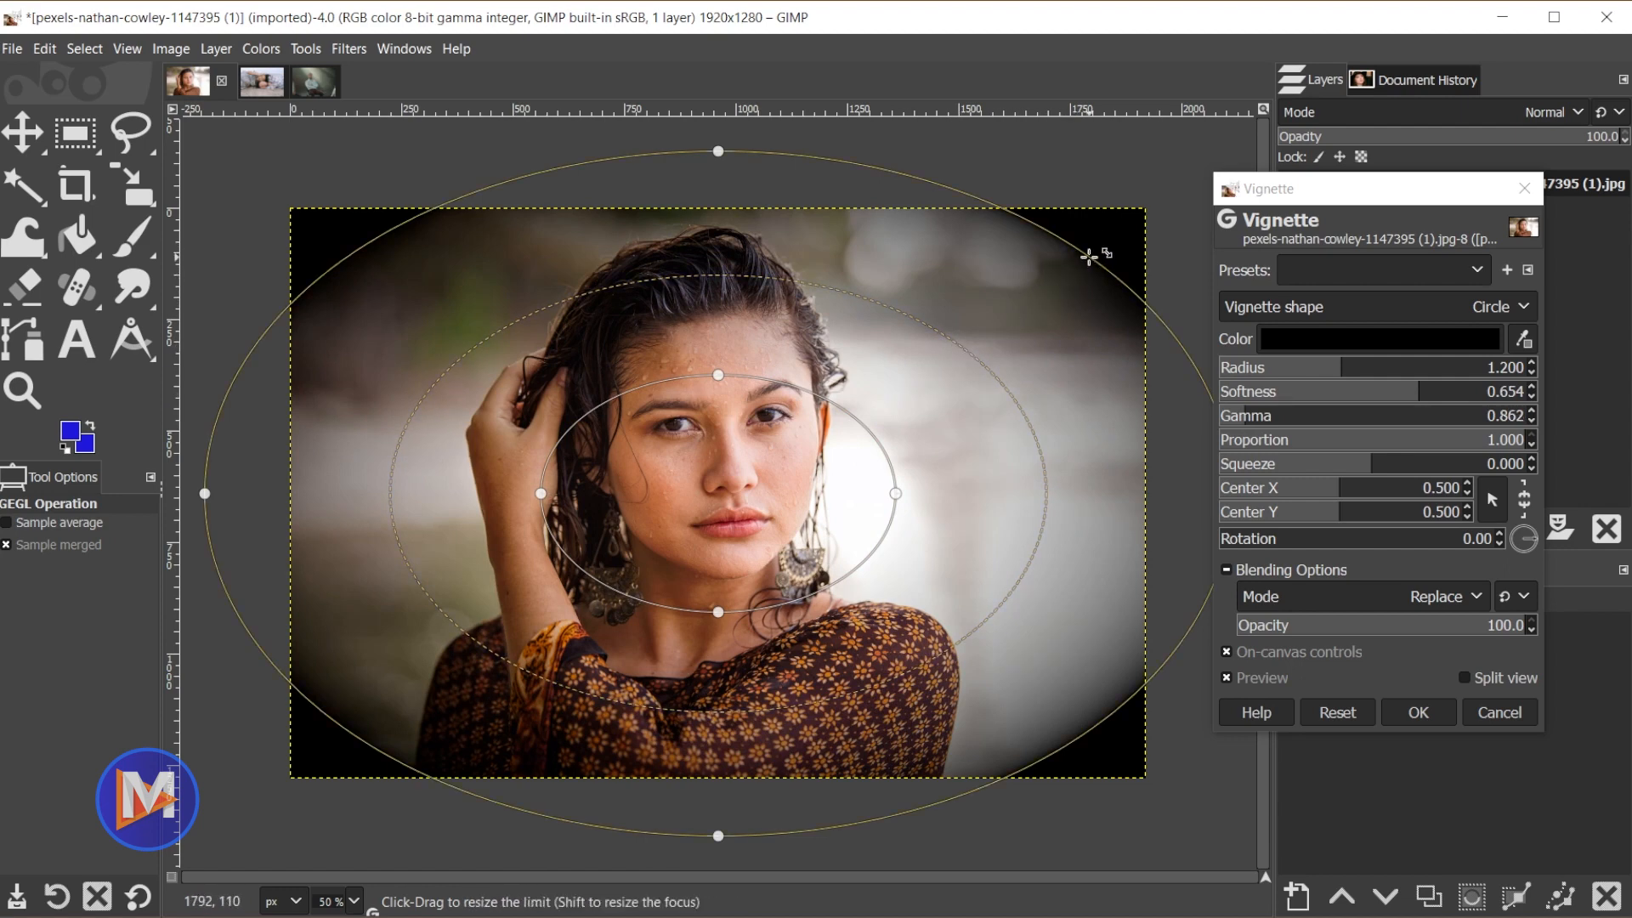
pyautogui.moveTo(1089, 256)
pyautogui.mouseDown()
pyautogui.moveTo(947, 291)
pyautogui.moveTo(918, 323)
pyautogui.moveTo(1140, 244)
pyautogui.moveTo(1040, 264)
pyautogui.moveTo(1139, 229)
pyautogui.moveTo(1038, 262)
pyautogui.moveTo(1135, 228)
pyautogui.moveTo(1081, 245)
pyautogui.moveTo(1126, 226)
pyautogui.moveTo(1096, 230)
pyautogui.mouseUp()
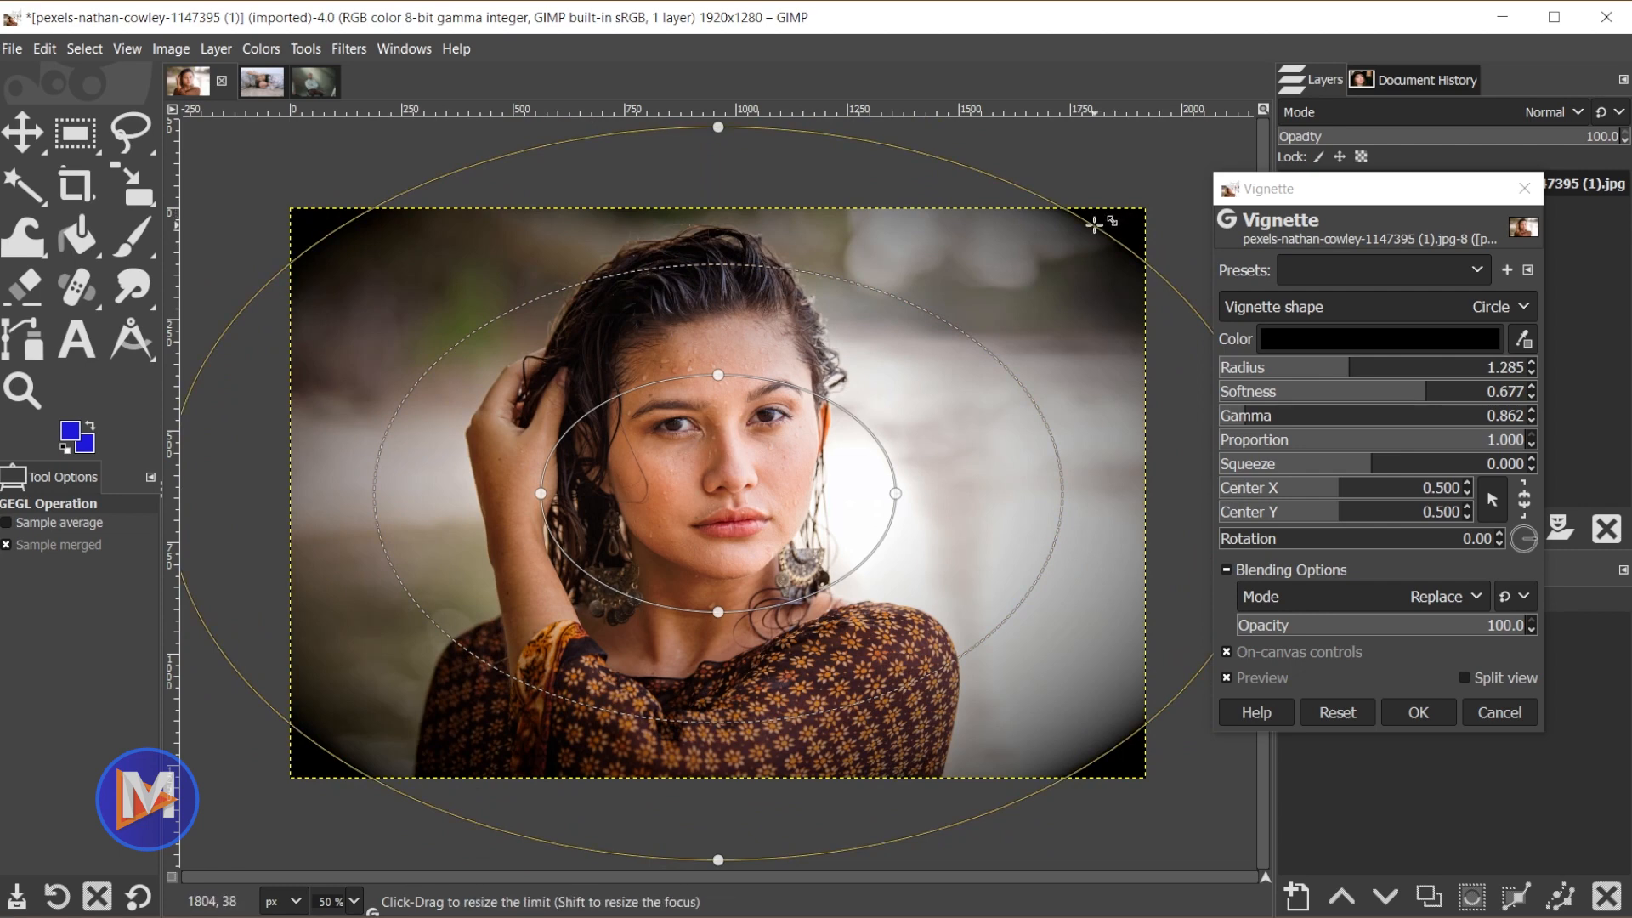
pyautogui.moveTo(1095, 225)
pyautogui.mouseDown()
pyautogui.moveTo(1120, 213)
pyautogui.moveTo(1035, 233)
pyautogui.moveTo(1098, 214)
pyautogui.mouseUp()
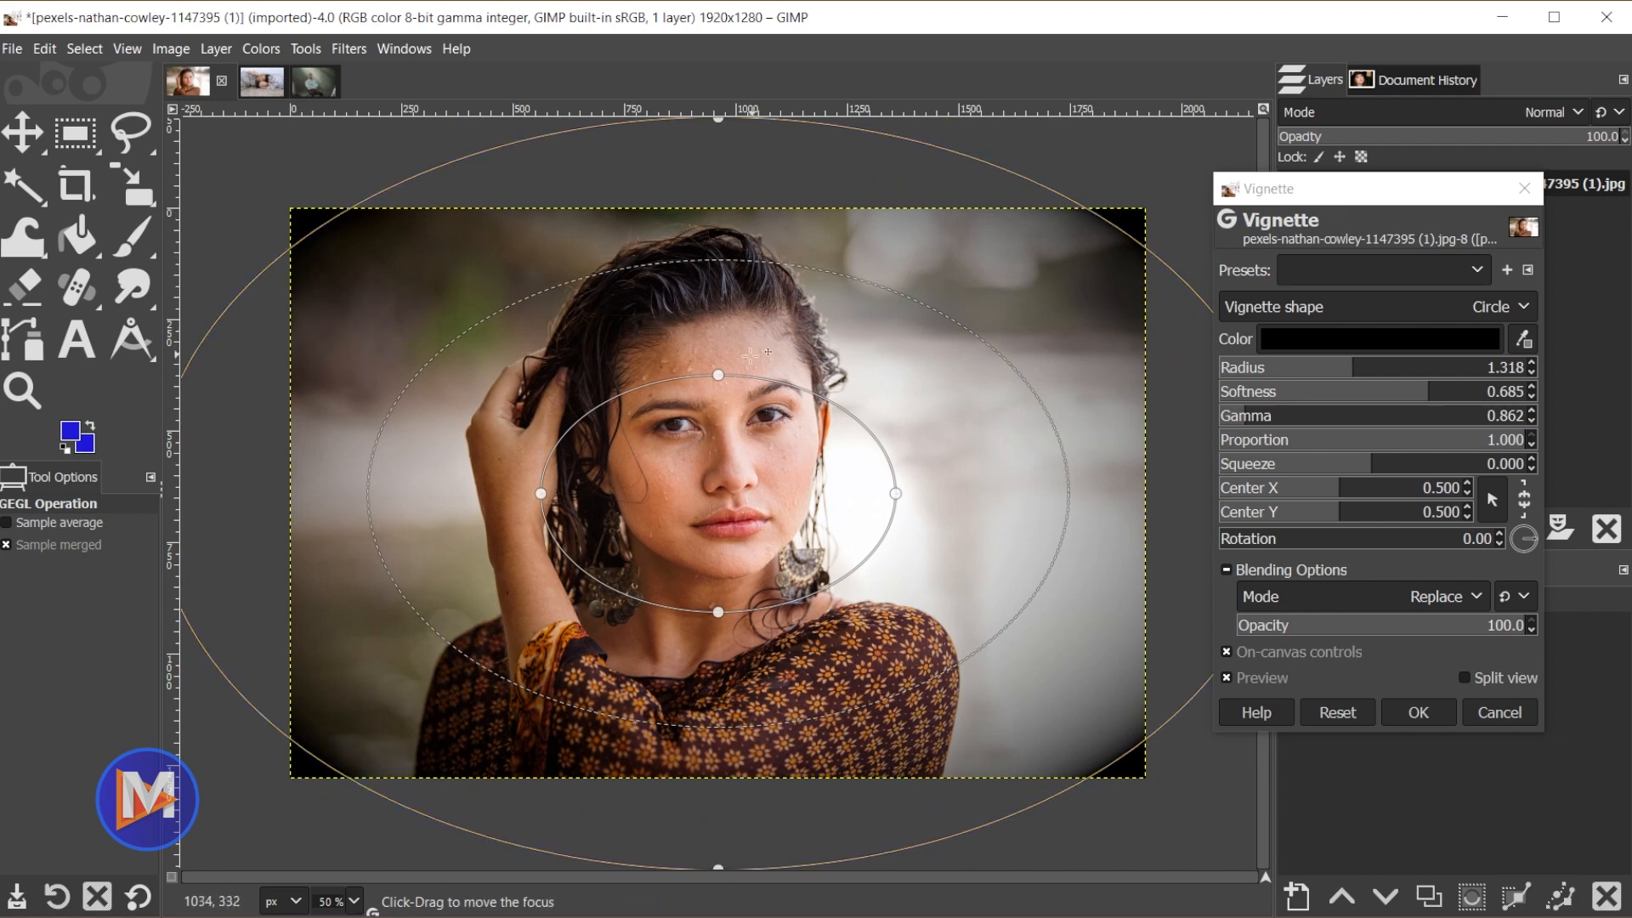
# - Try changing the vignette's aspect ratio to a squeeze of 0.114 and of -0.179, resetting the filter settings after each trial
pyautogui.moveTo(718, 374); pyautogui.dragTo(718, 425)
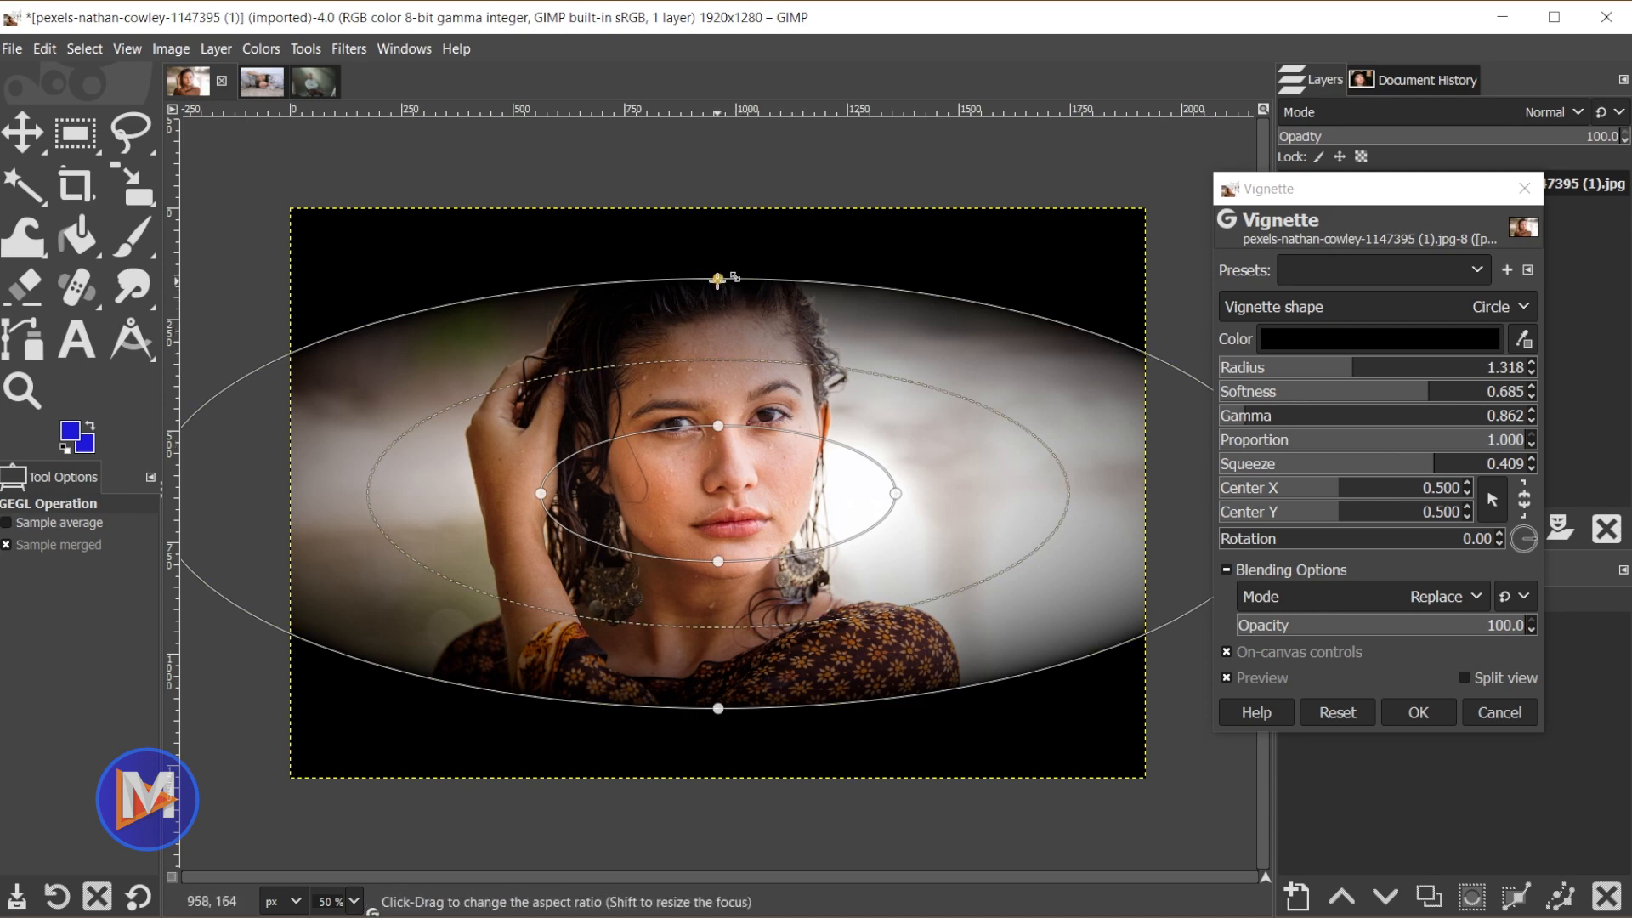
pyautogui.moveTo(726, 276); pyautogui.dragTo(746, 175)
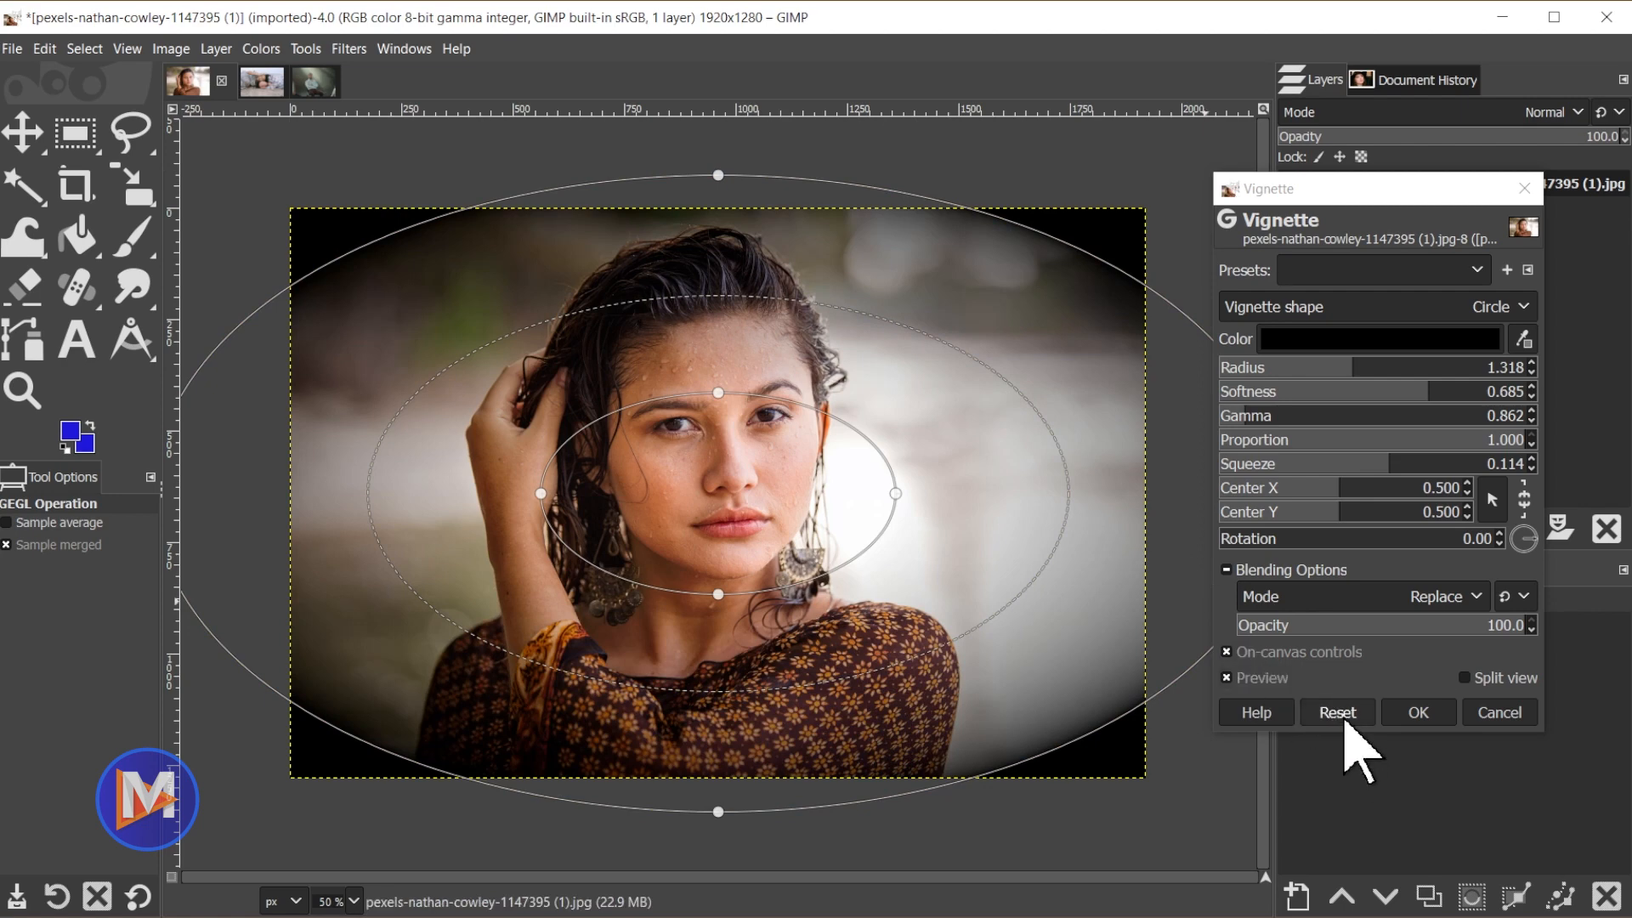
pyautogui.click(1339, 716)
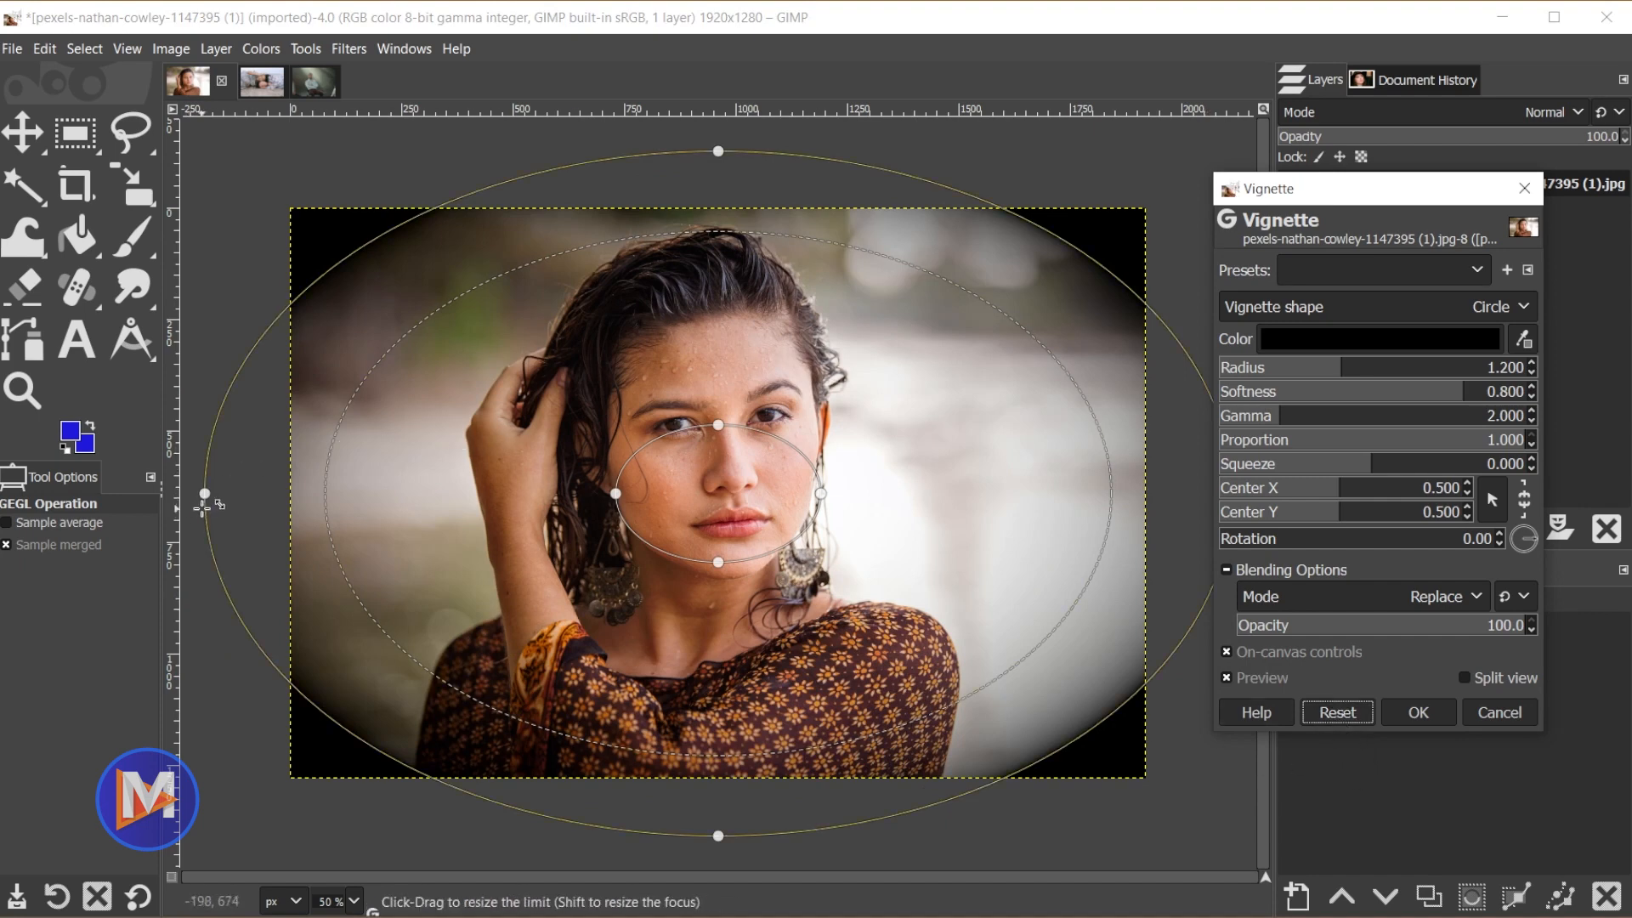
pyautogui.moveTo(204, 493); pyautogui.dragTo(327, 466)
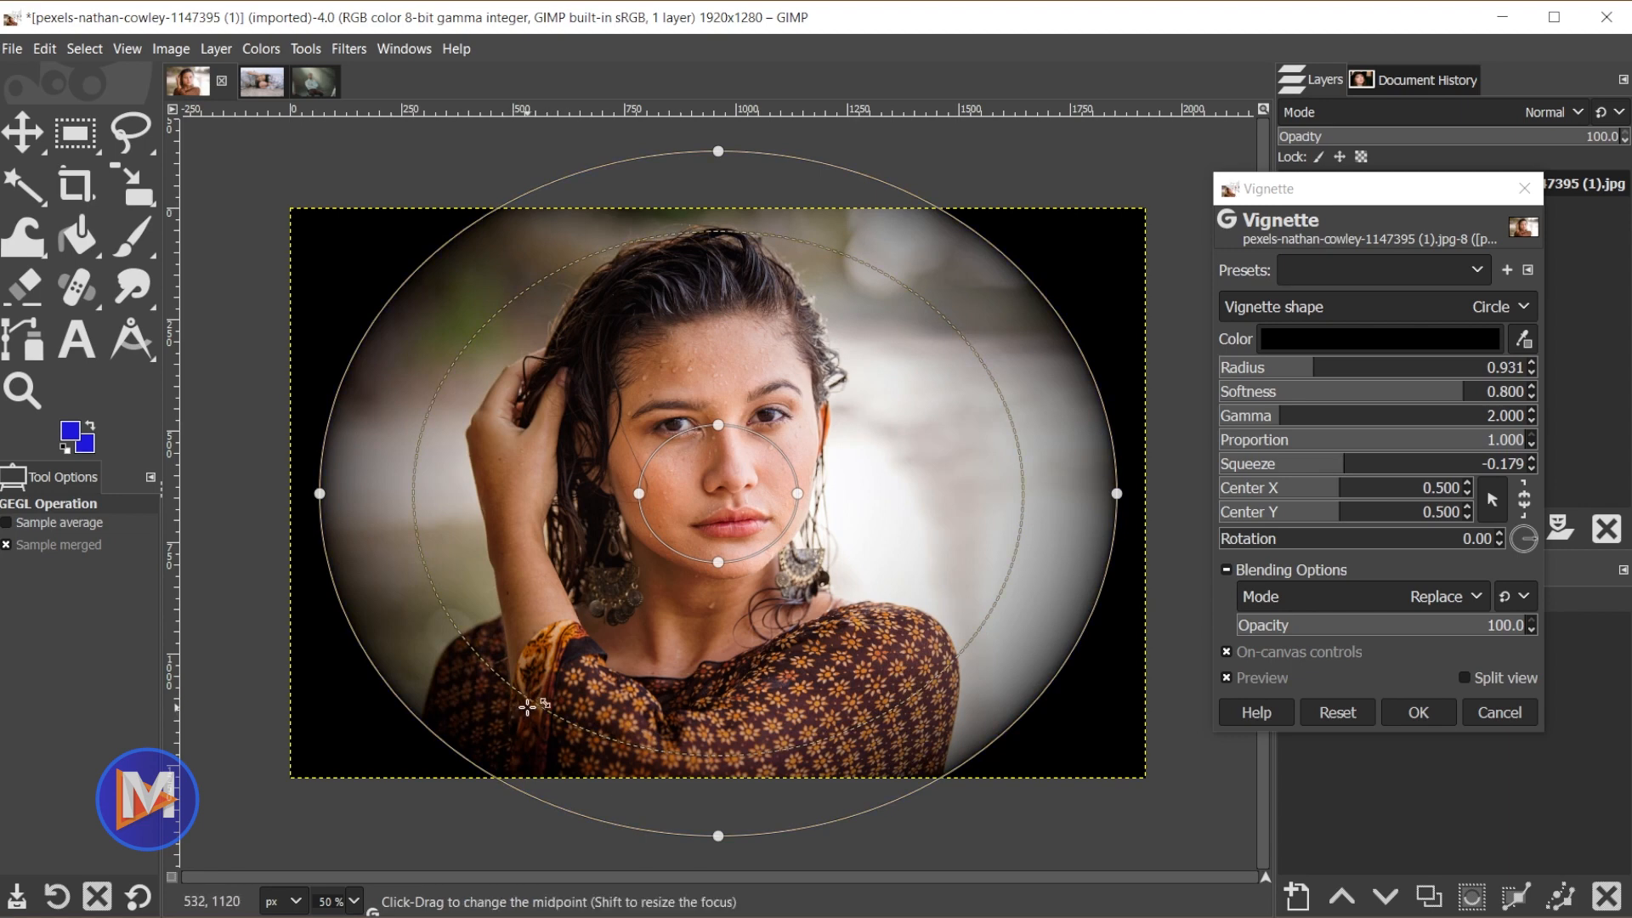
pyautogui.click(1341, 716)
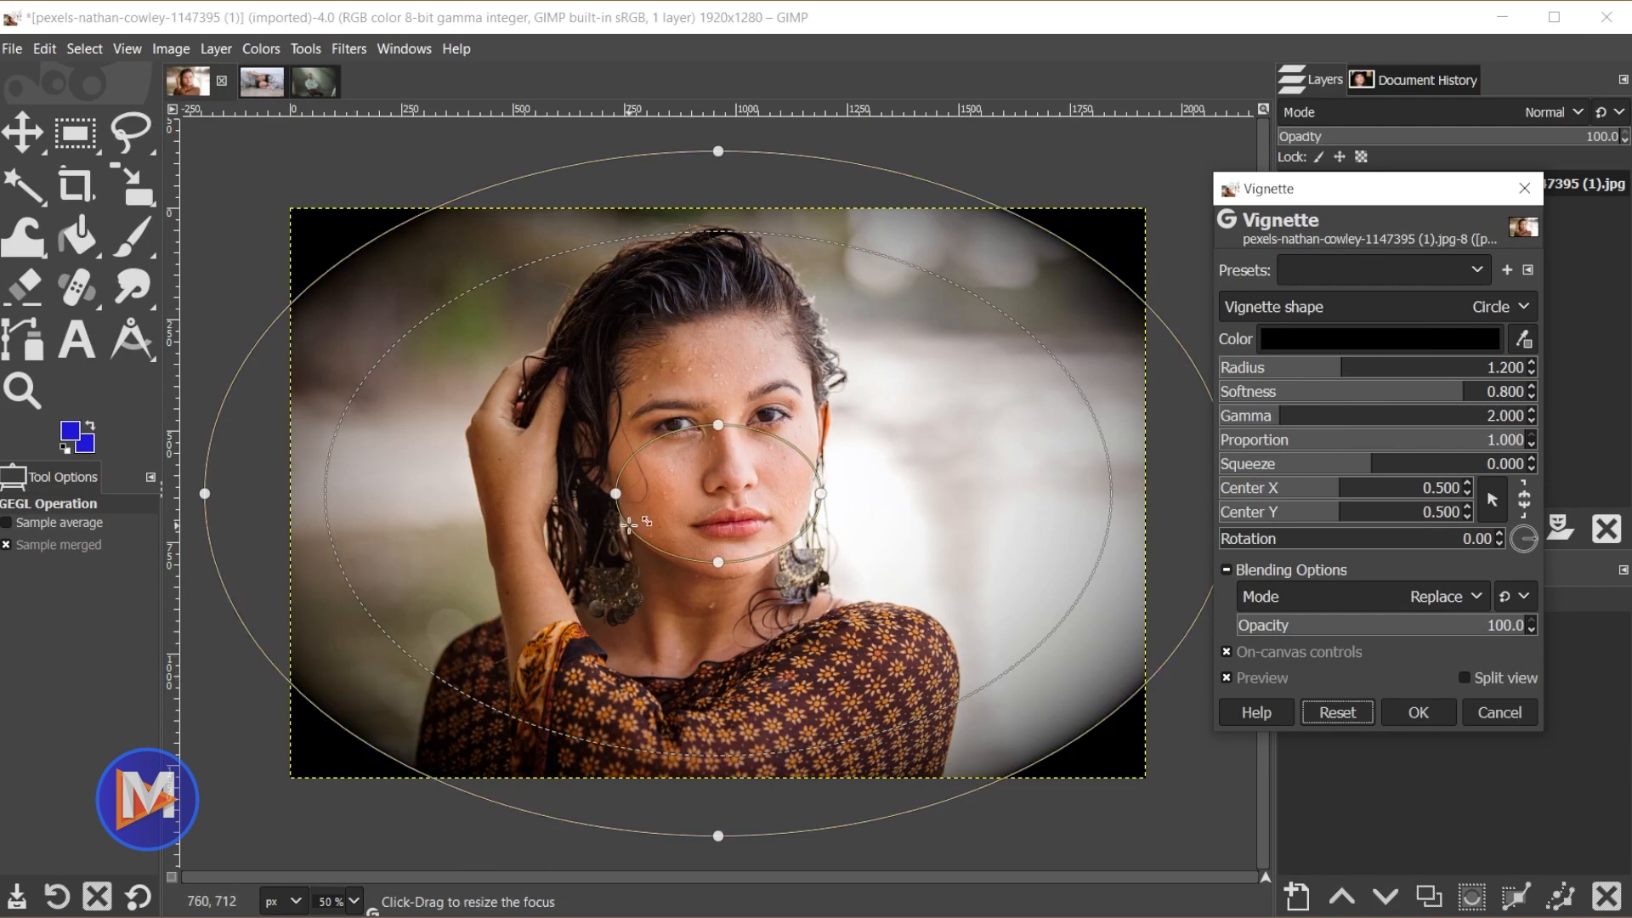
# - Try enlarging the vignette to a radius of 1.258 and moving its center to X 0.518, Y 0.425
pyautogui.moveTo(411, 665); pyautogui.dragTo(314, 729)
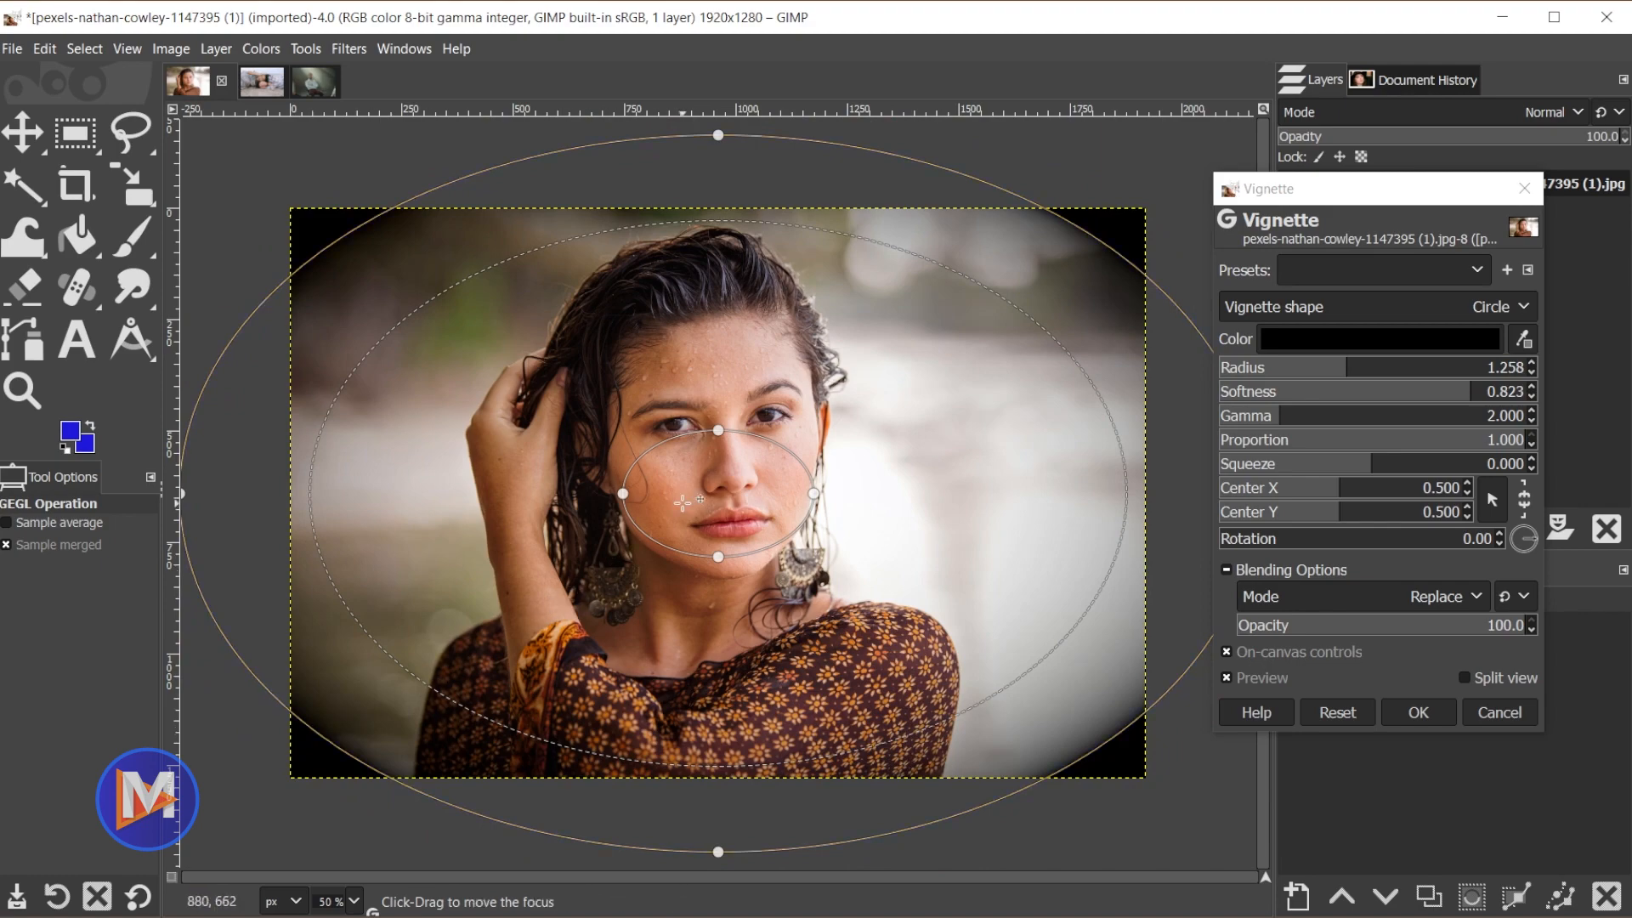
pyautogui.moveTo(748, 474); pyautogui.dragTo(723, 407)
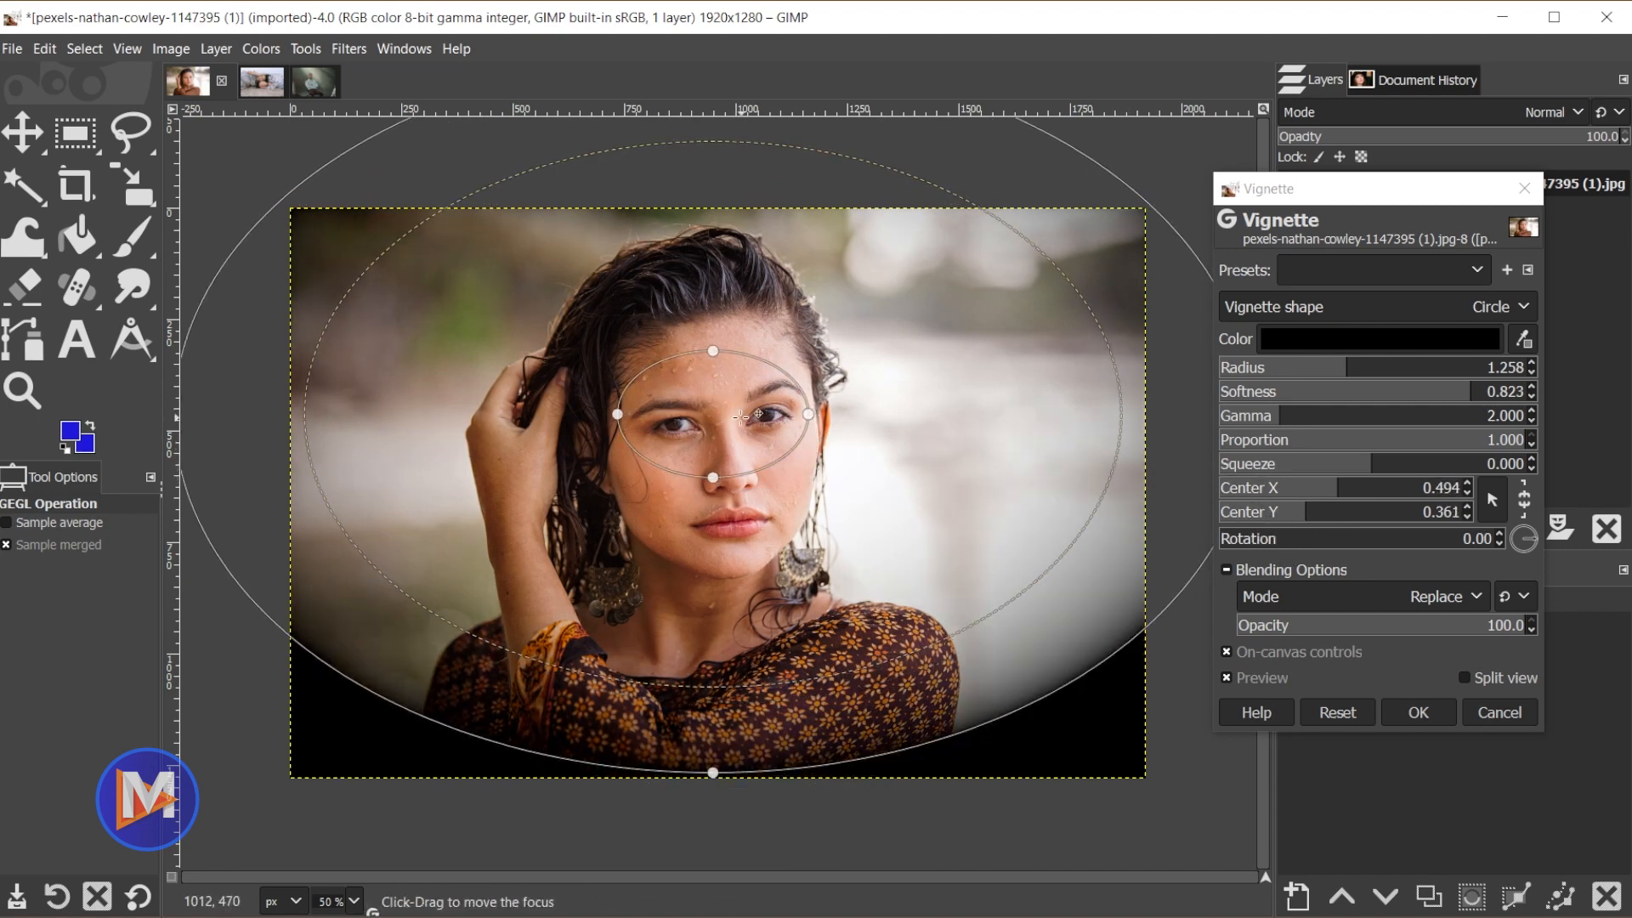
pyautogui.moveTo(742, 416); pyautogui.dragTo(750, 446)
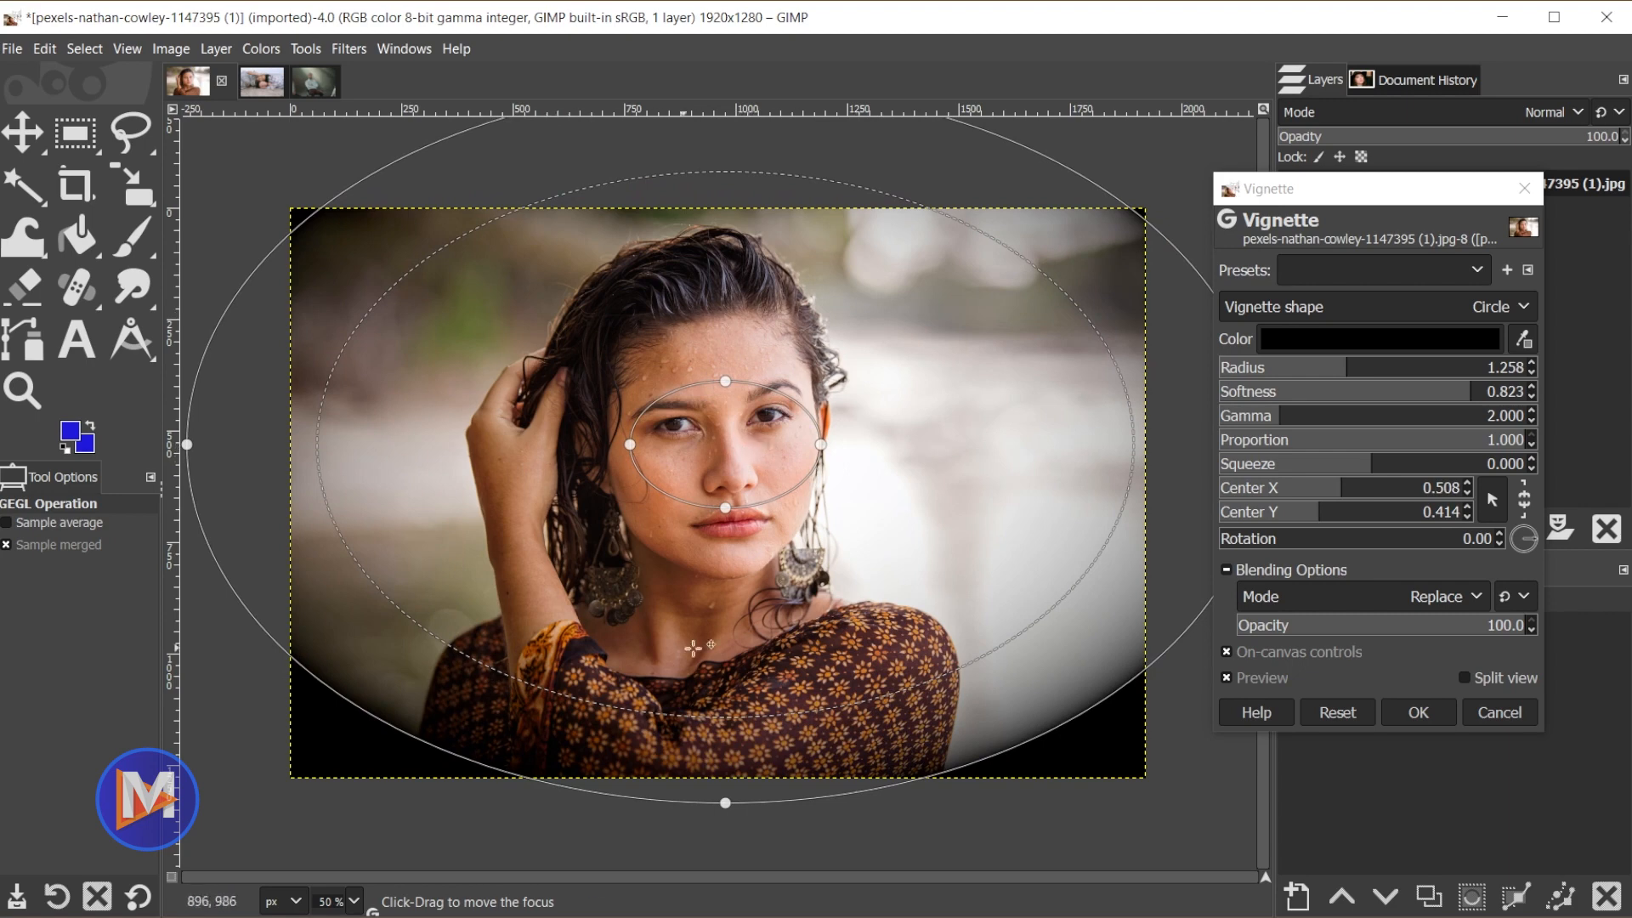
pyautogui.moveTo(739, 443); pyautogui.dragTo(737, 452)
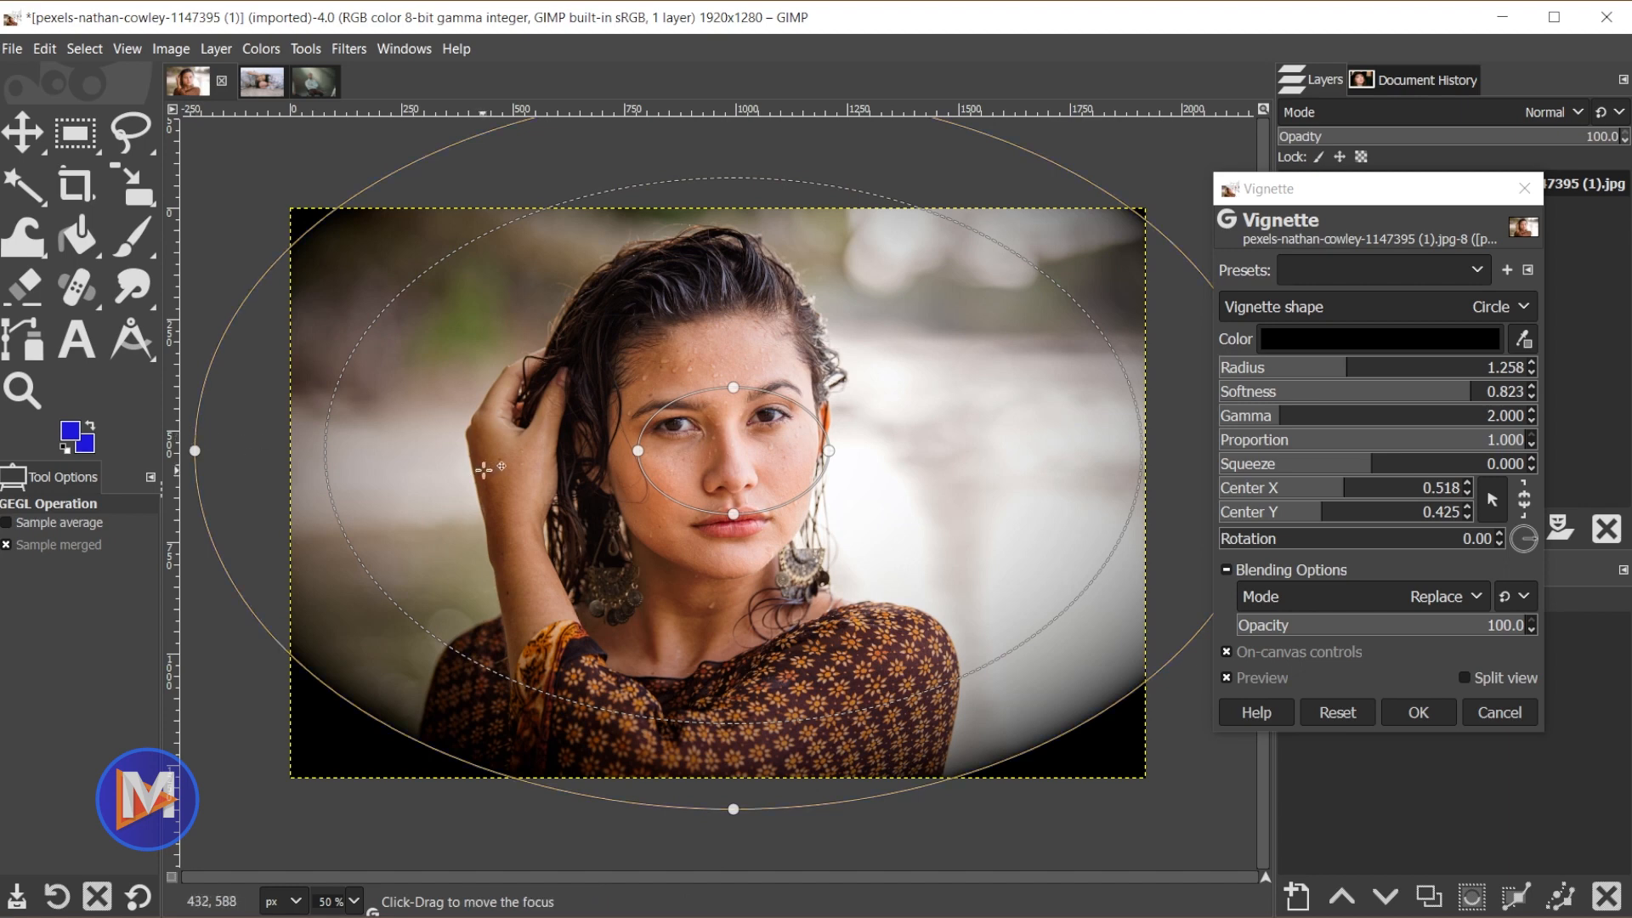
# - Try rotating the vignette by 90 degrees, and reset the filter to its default settings
pyautogui.scroll(-1, 682, 515)
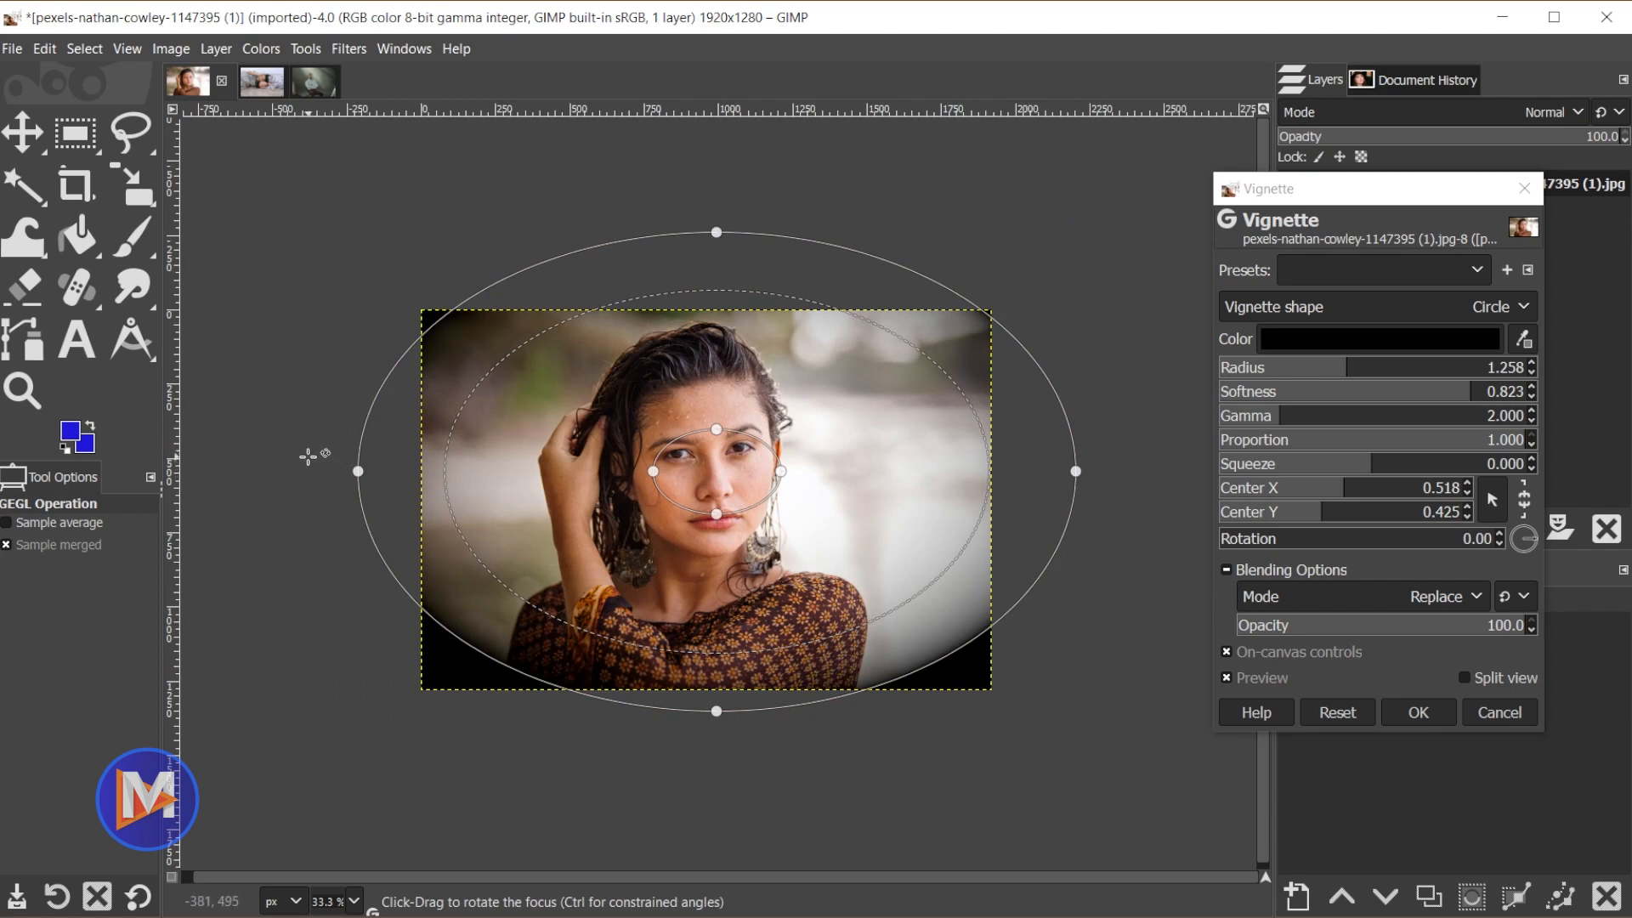
pyautogui.moveTo(308, 456); pyautogui.dragTo(711, 197)
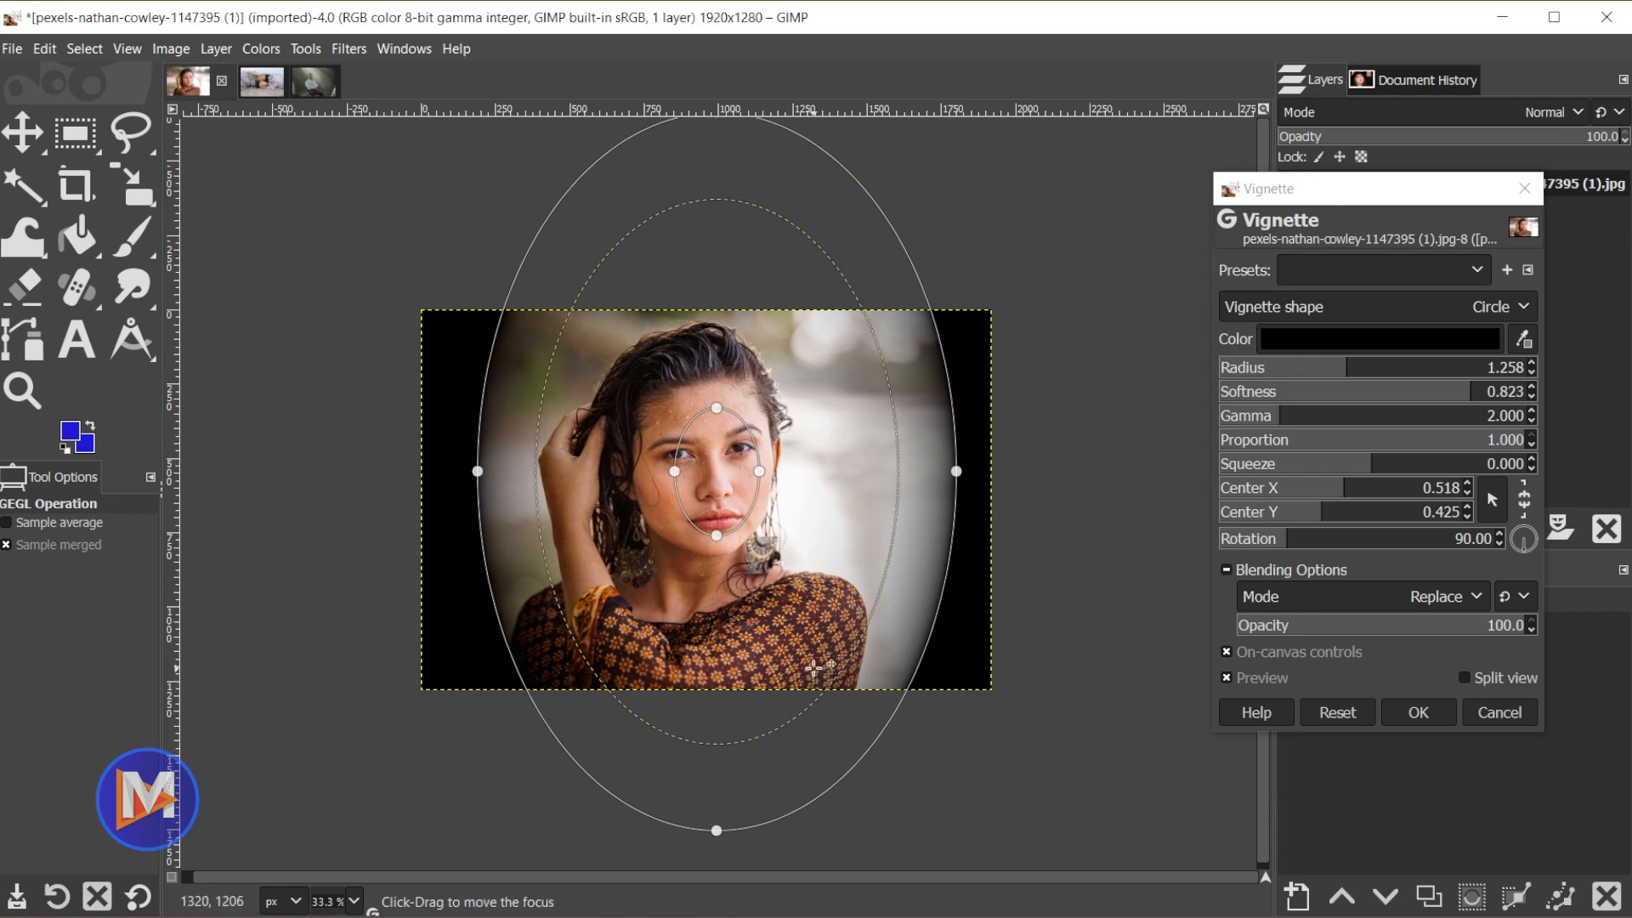
pyautogui.click(1347, 724)
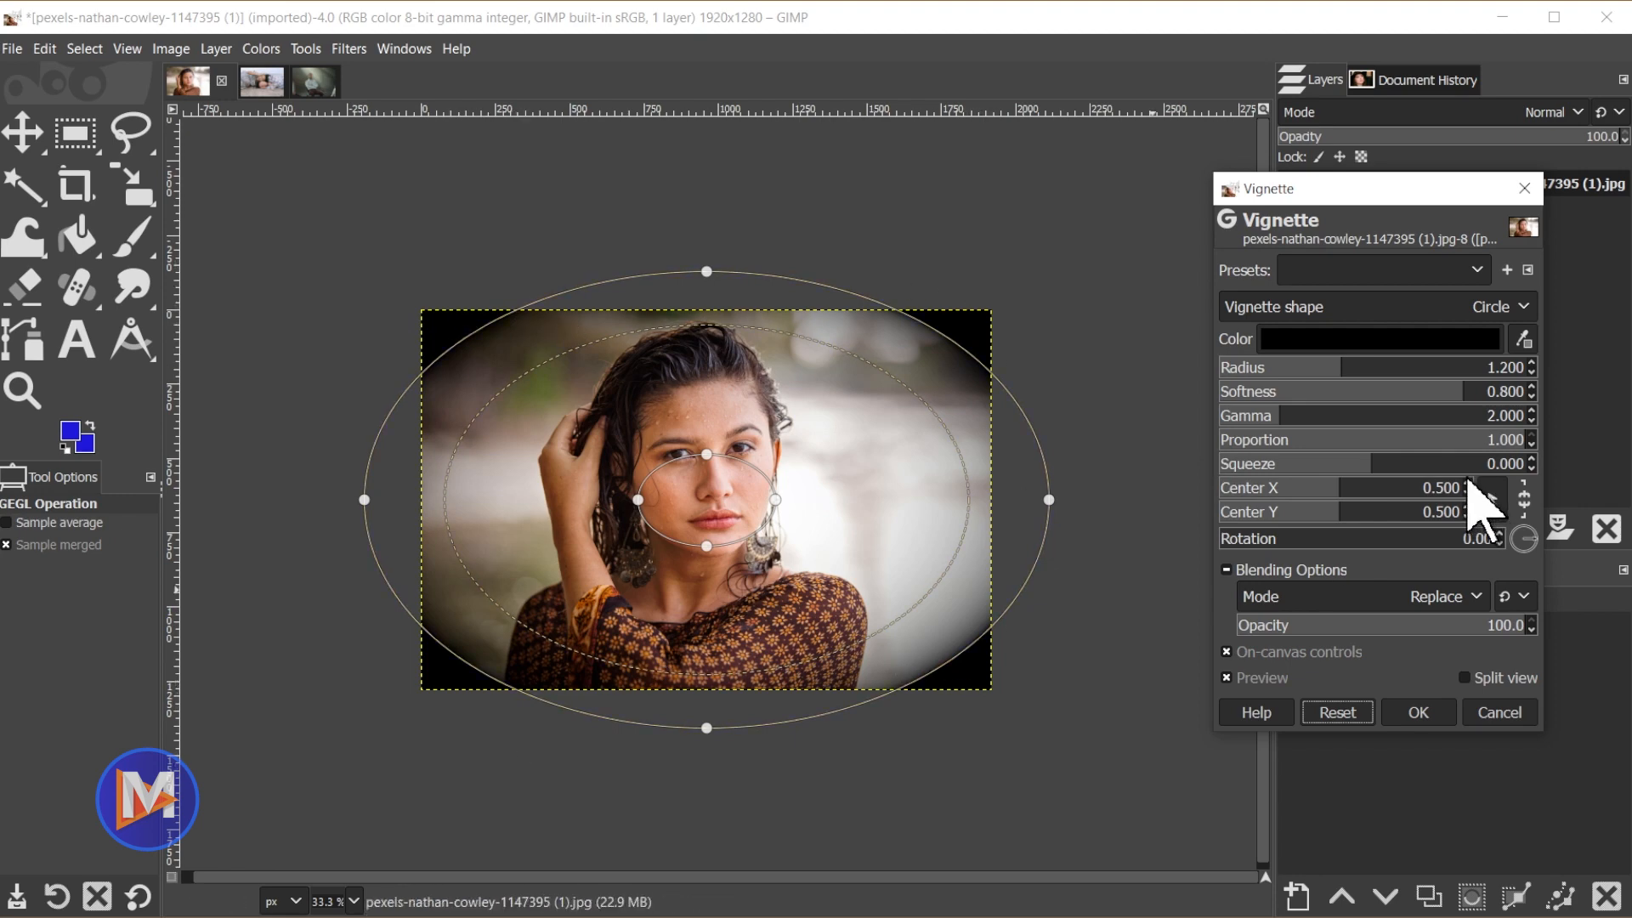
# - Try a vignette proportion of 0, and restore it to 1
pyautogui.moveTo(1486, 440); pyautogui.dragTo(1064, 477)
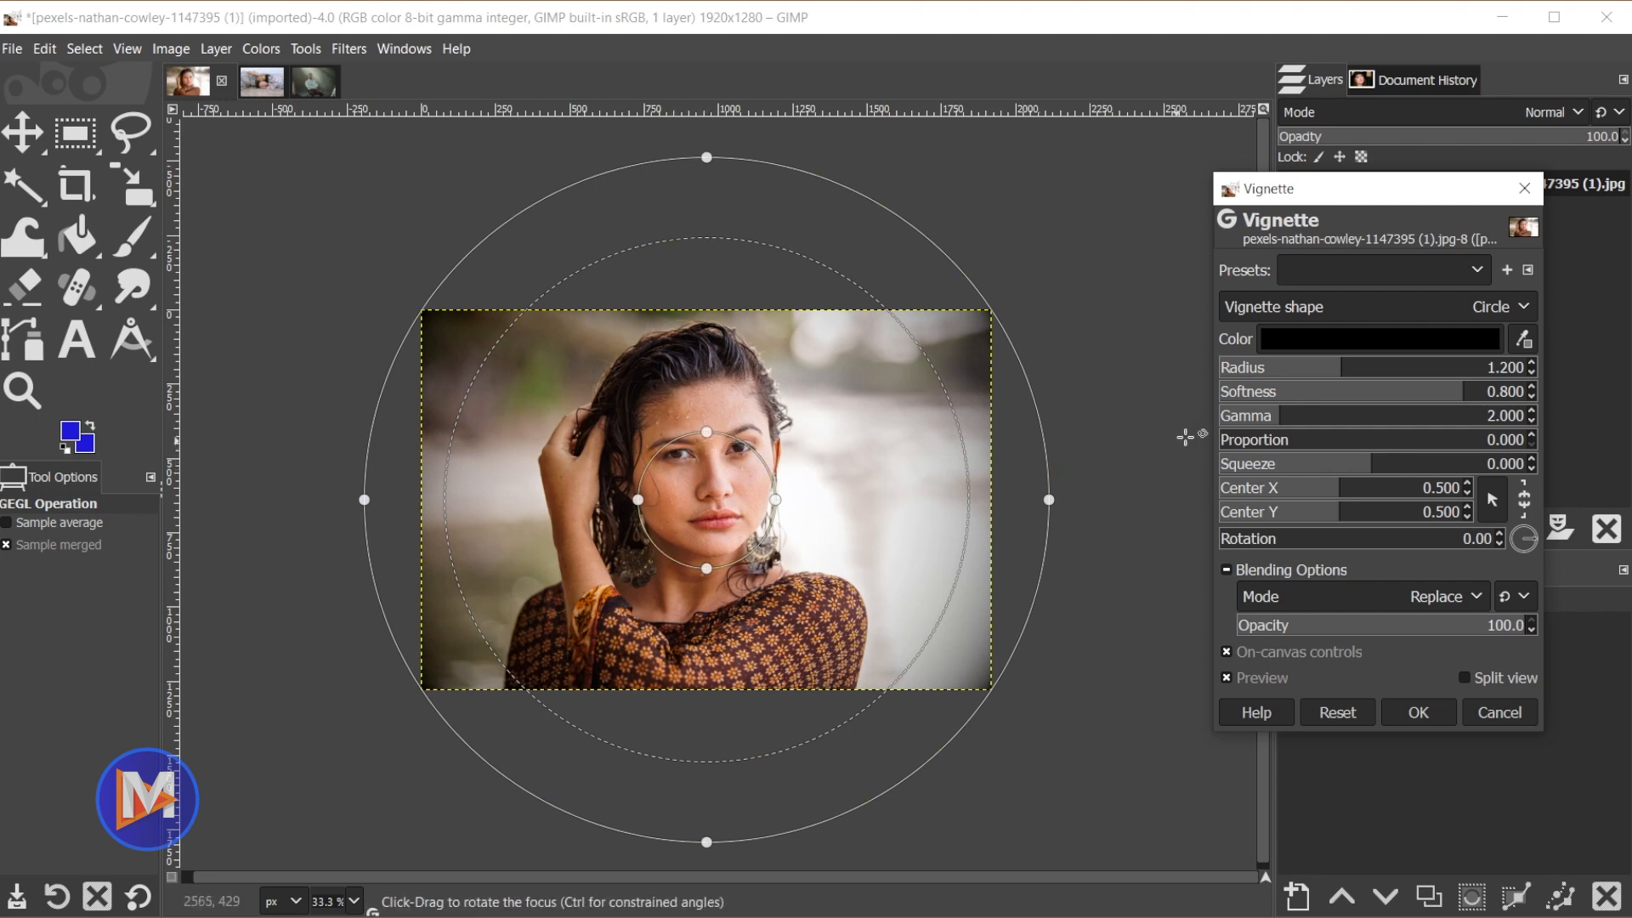
pyautogui.moveTo(1240, 439); pyautogui.dragTo(1622, 423)
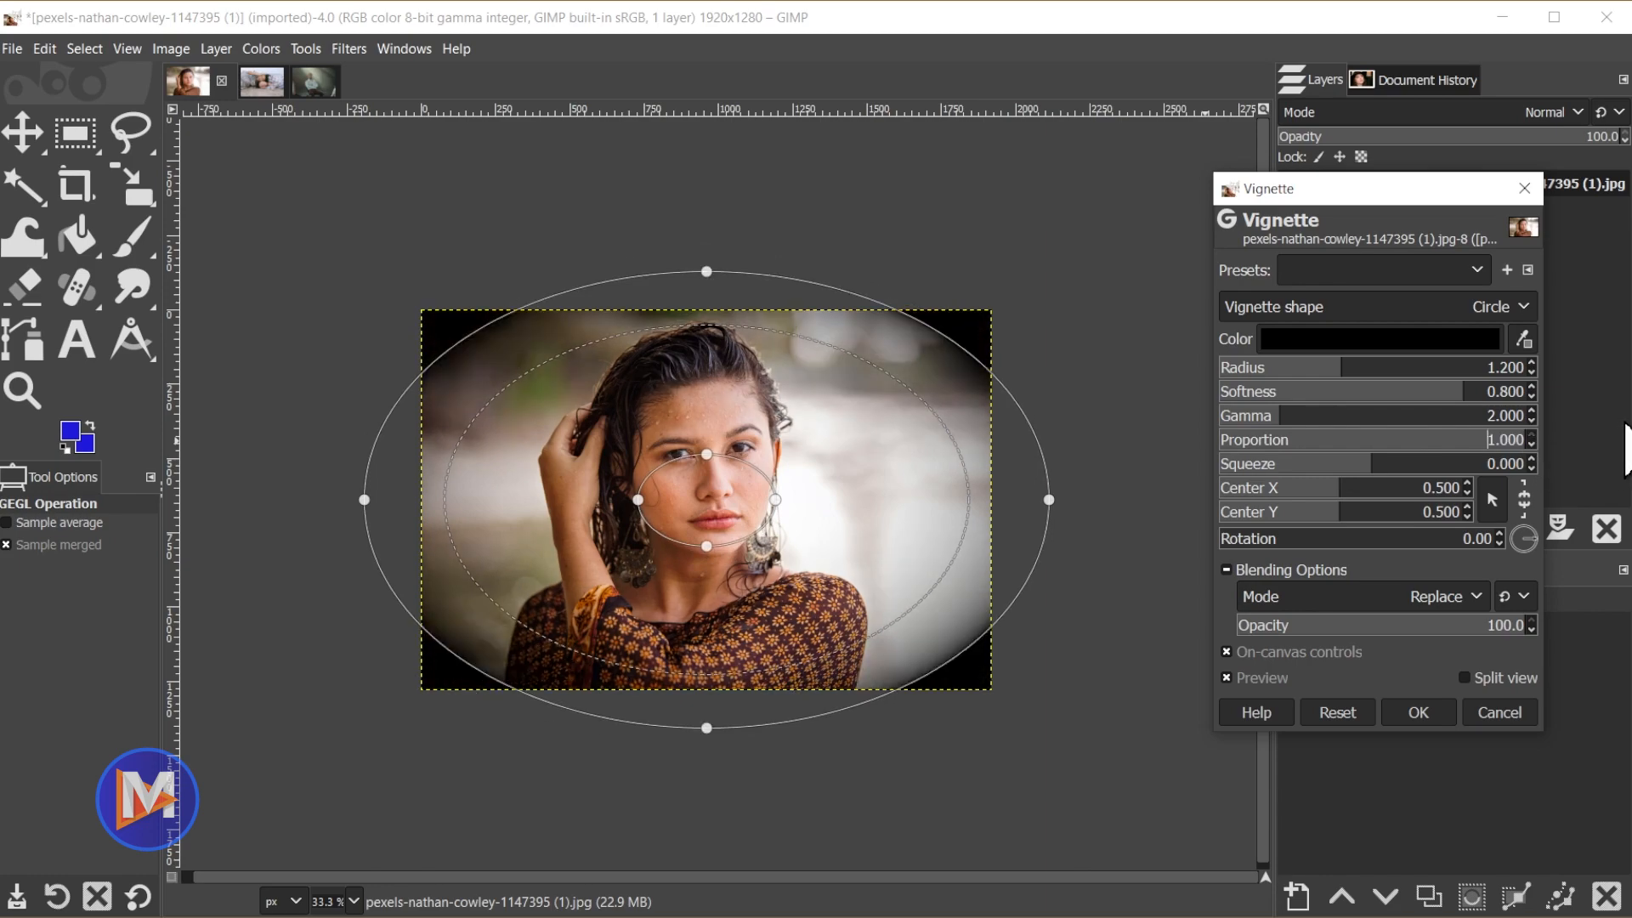
# - Try a vignette radius of 1.526, softness of 0.65 and gamma of 0.872, and reset the filter settings
pyautogui.moveTo(1382, 369)
pyautogui.mouseDown()
pyautogui.moveTo(1365, 368)
pyautogui.moveTo(1384, 354)
pyautogui.mouseUp()
pyautogui.moveTo(1486, 382); pyautogui.dragTo(1534, 374)
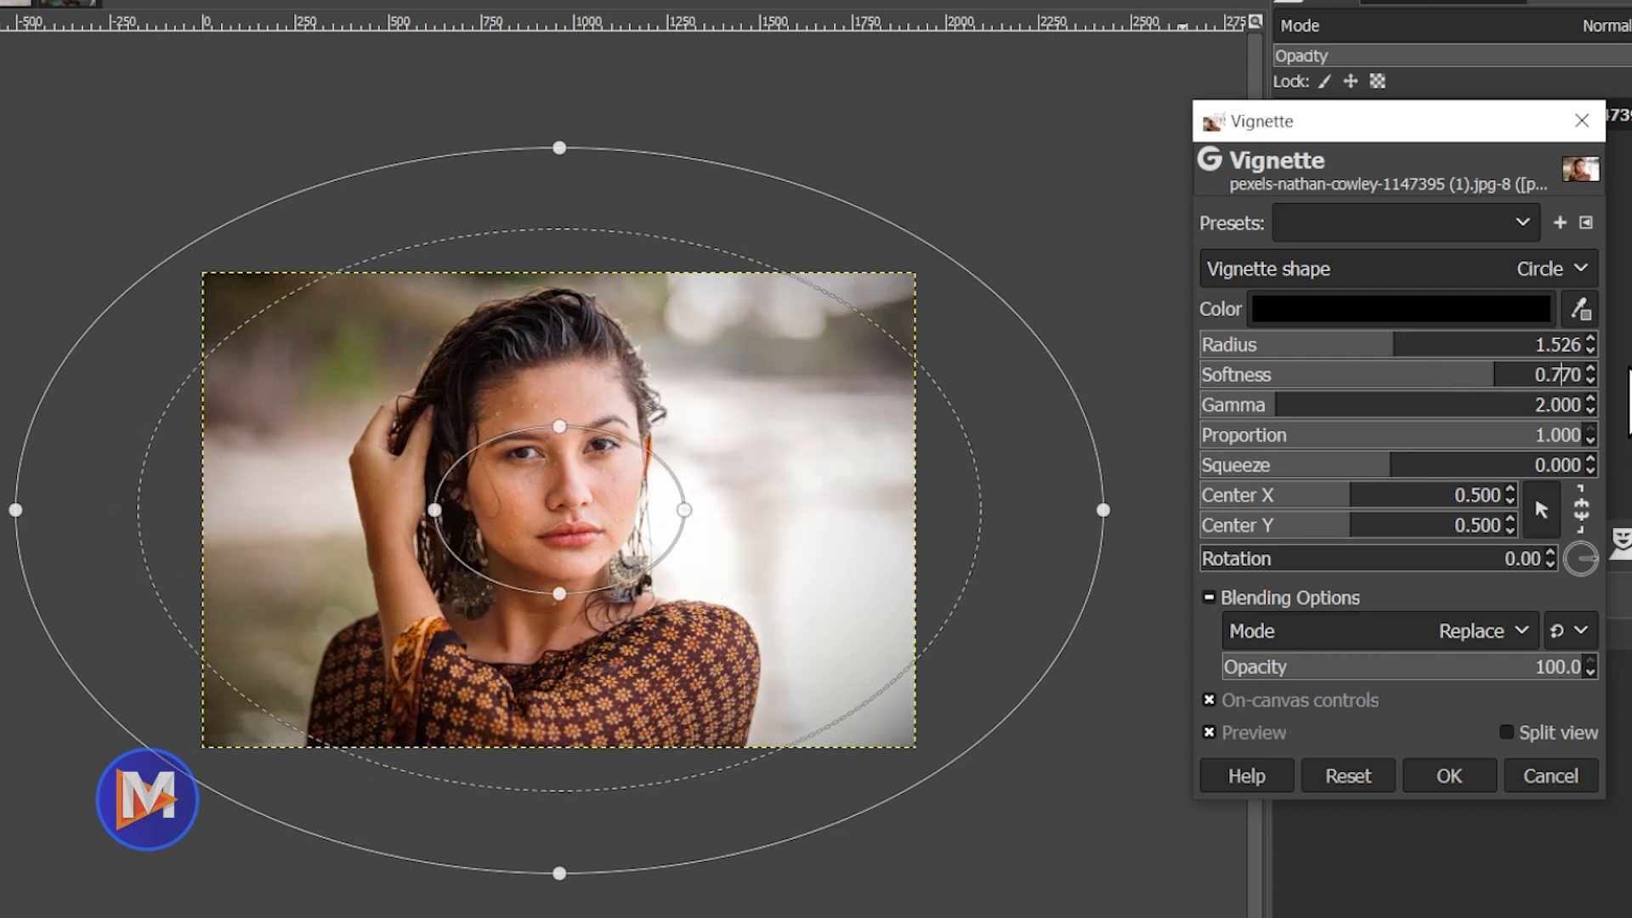
pyautogui.press('Delete')
pyautogui.press('Delete')
pyautogui.press('BackSpace')
pyautogui.write('65')
pyautogui.press('Return')
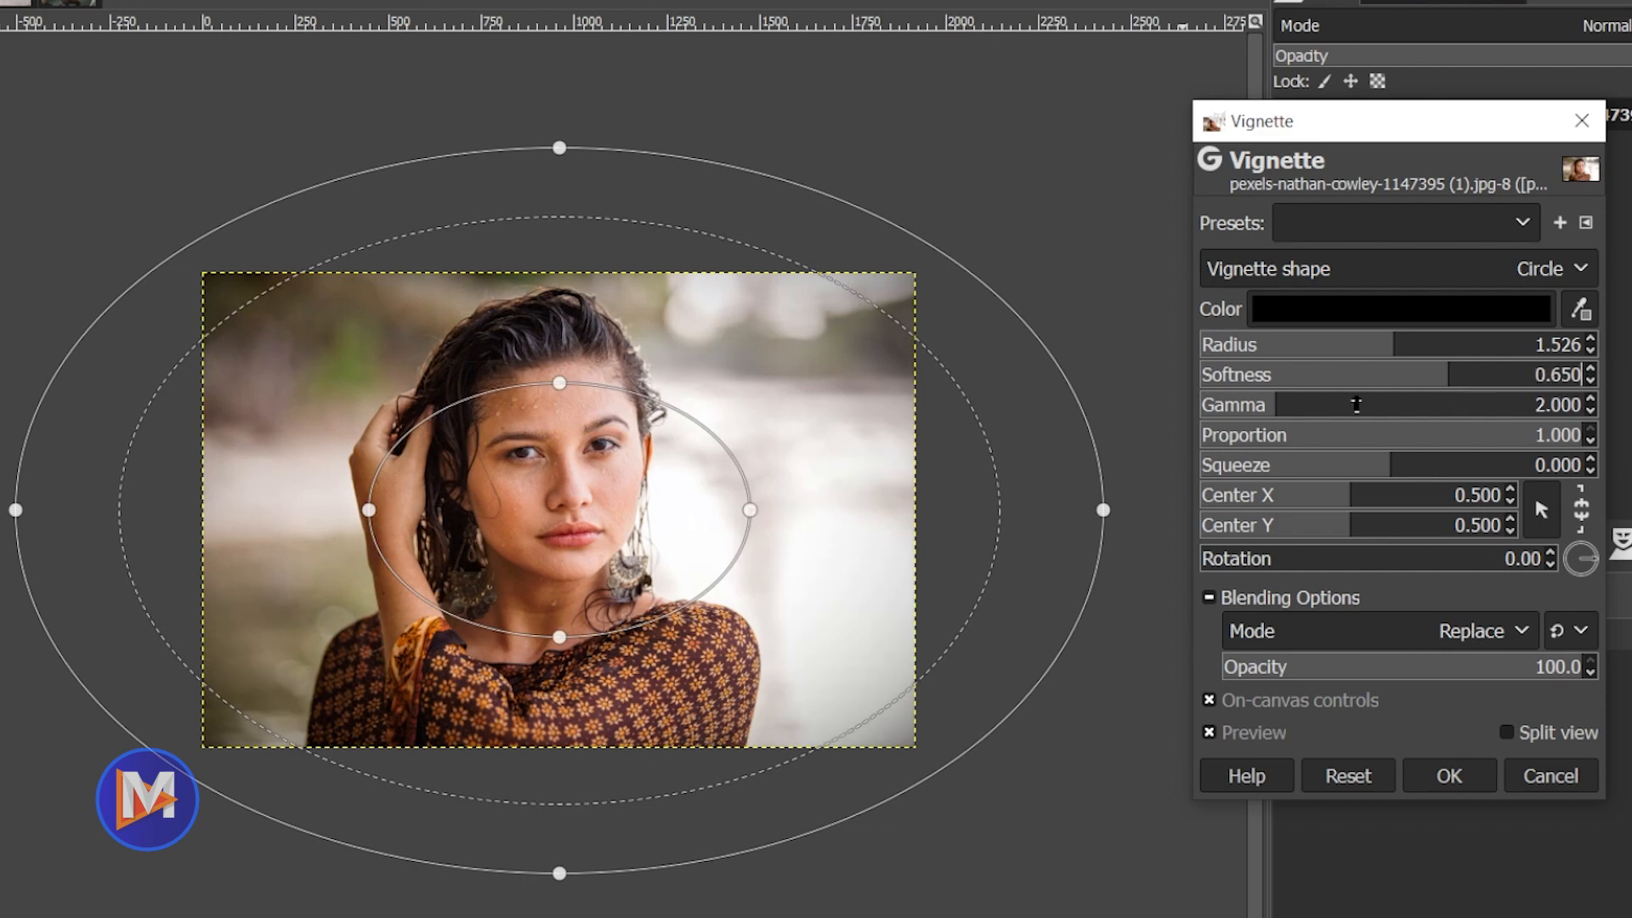
pyautogui.moveTo(1278, 405); pyautogui.dragTo(1240, 411)
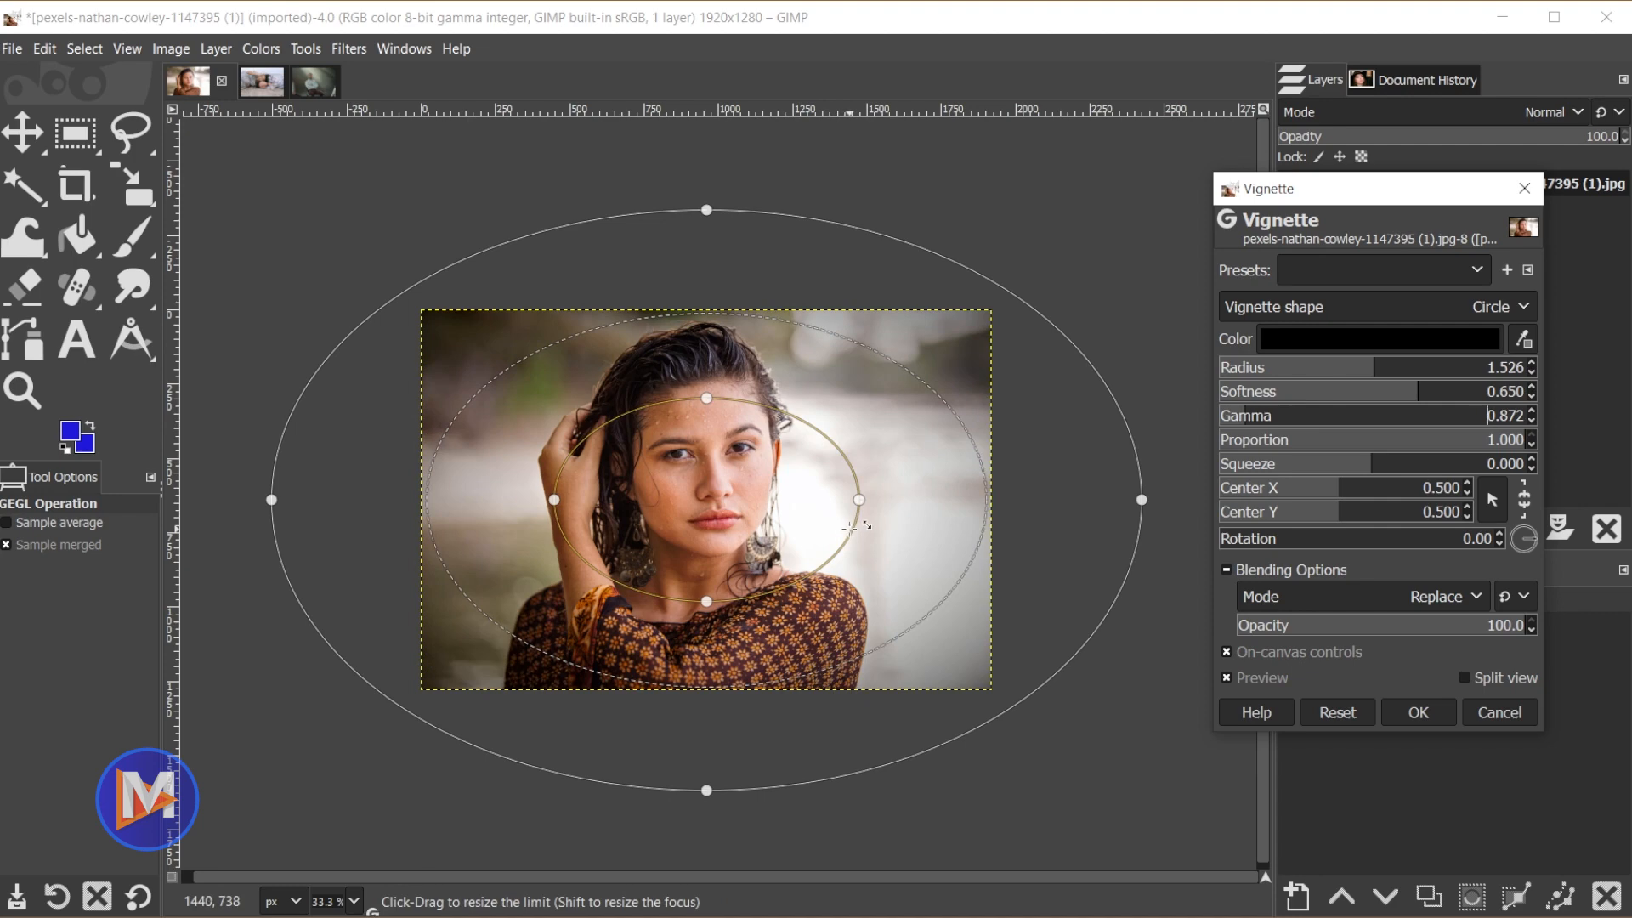
pyautogui.click(1343, 717)
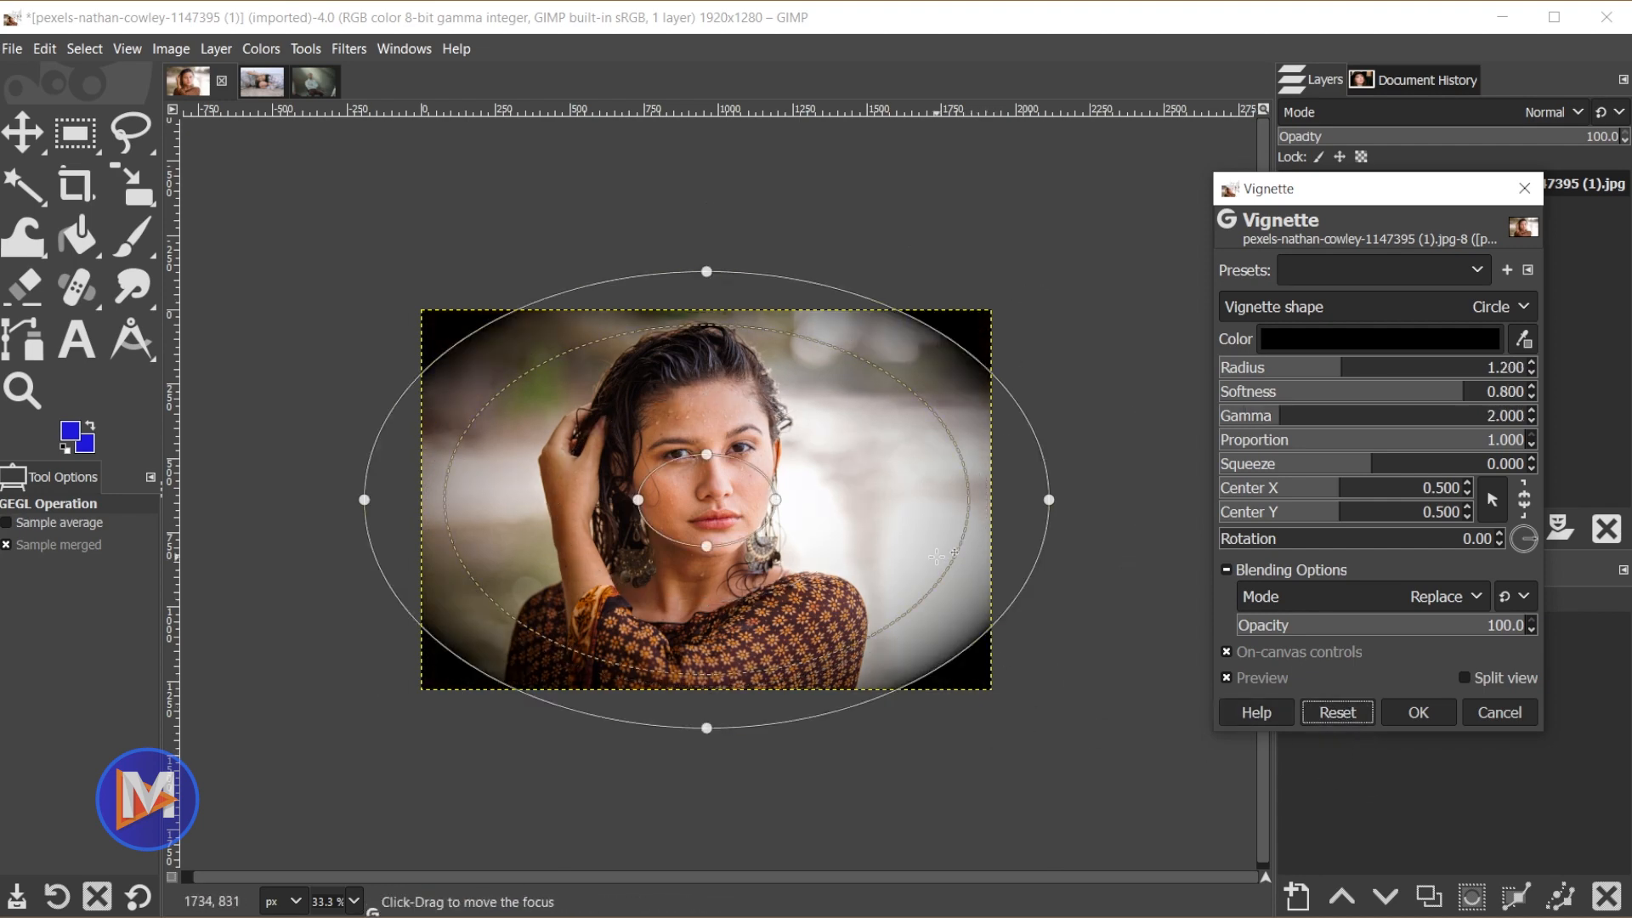
# - Reshape the vignette's outer limit around the portrait to a radius of about 1.422 and a squeeze of about -0.325
pyautogui.moveTo(955, 341); pyautogui.dragTo(1025, 306)
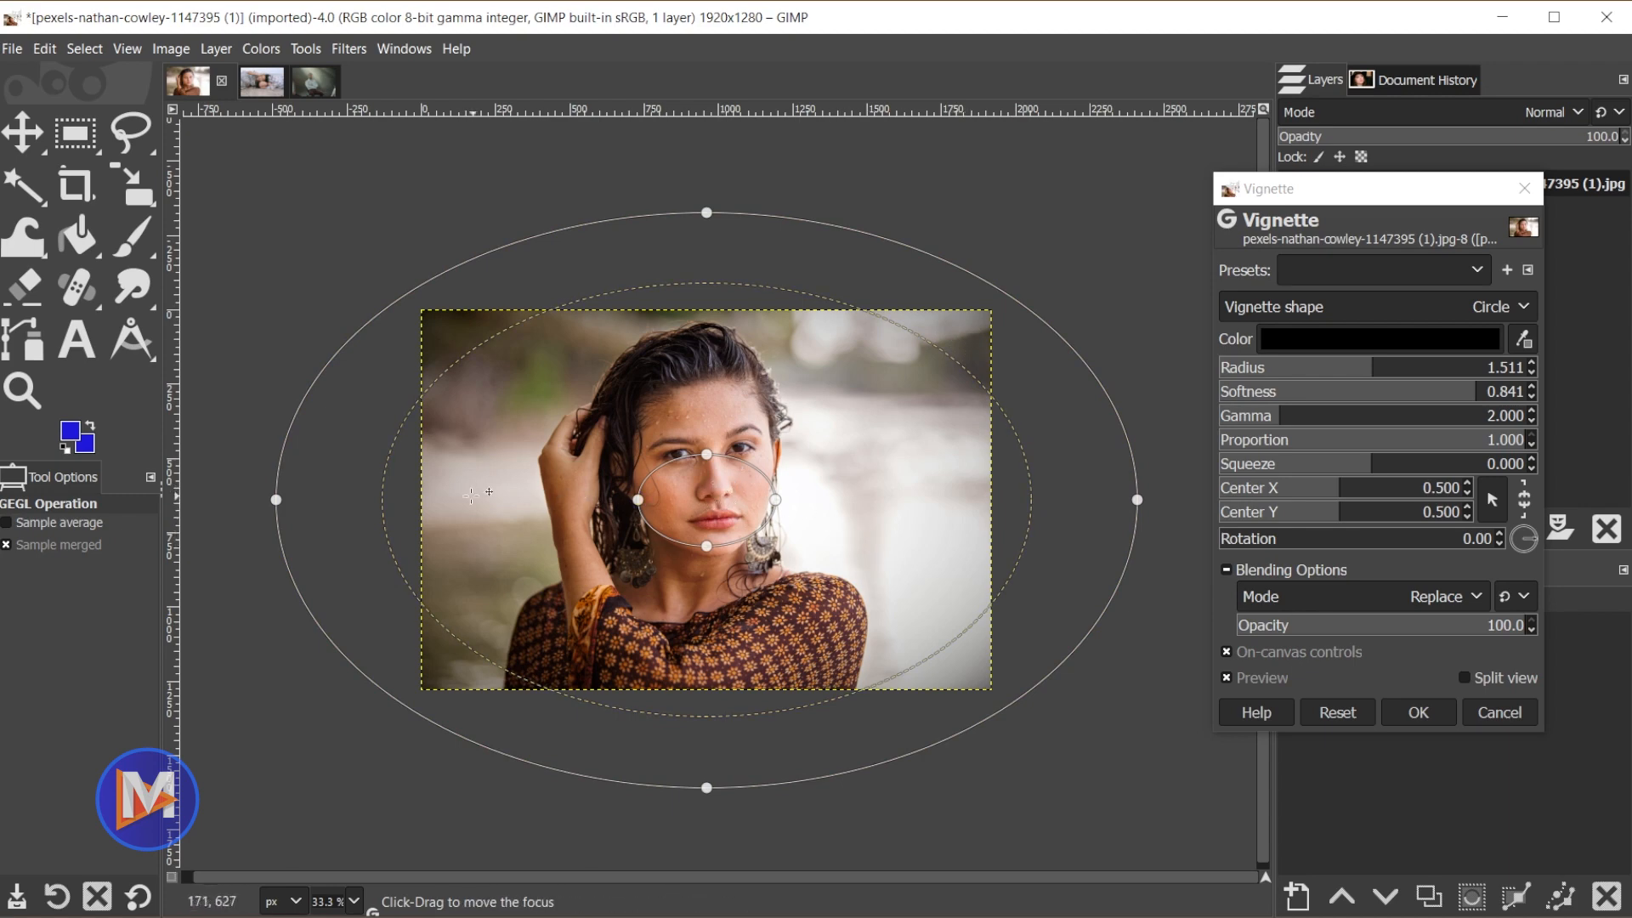
pyautogui.moveTo(279, 500); pyautogui.dragTo(430, 500)
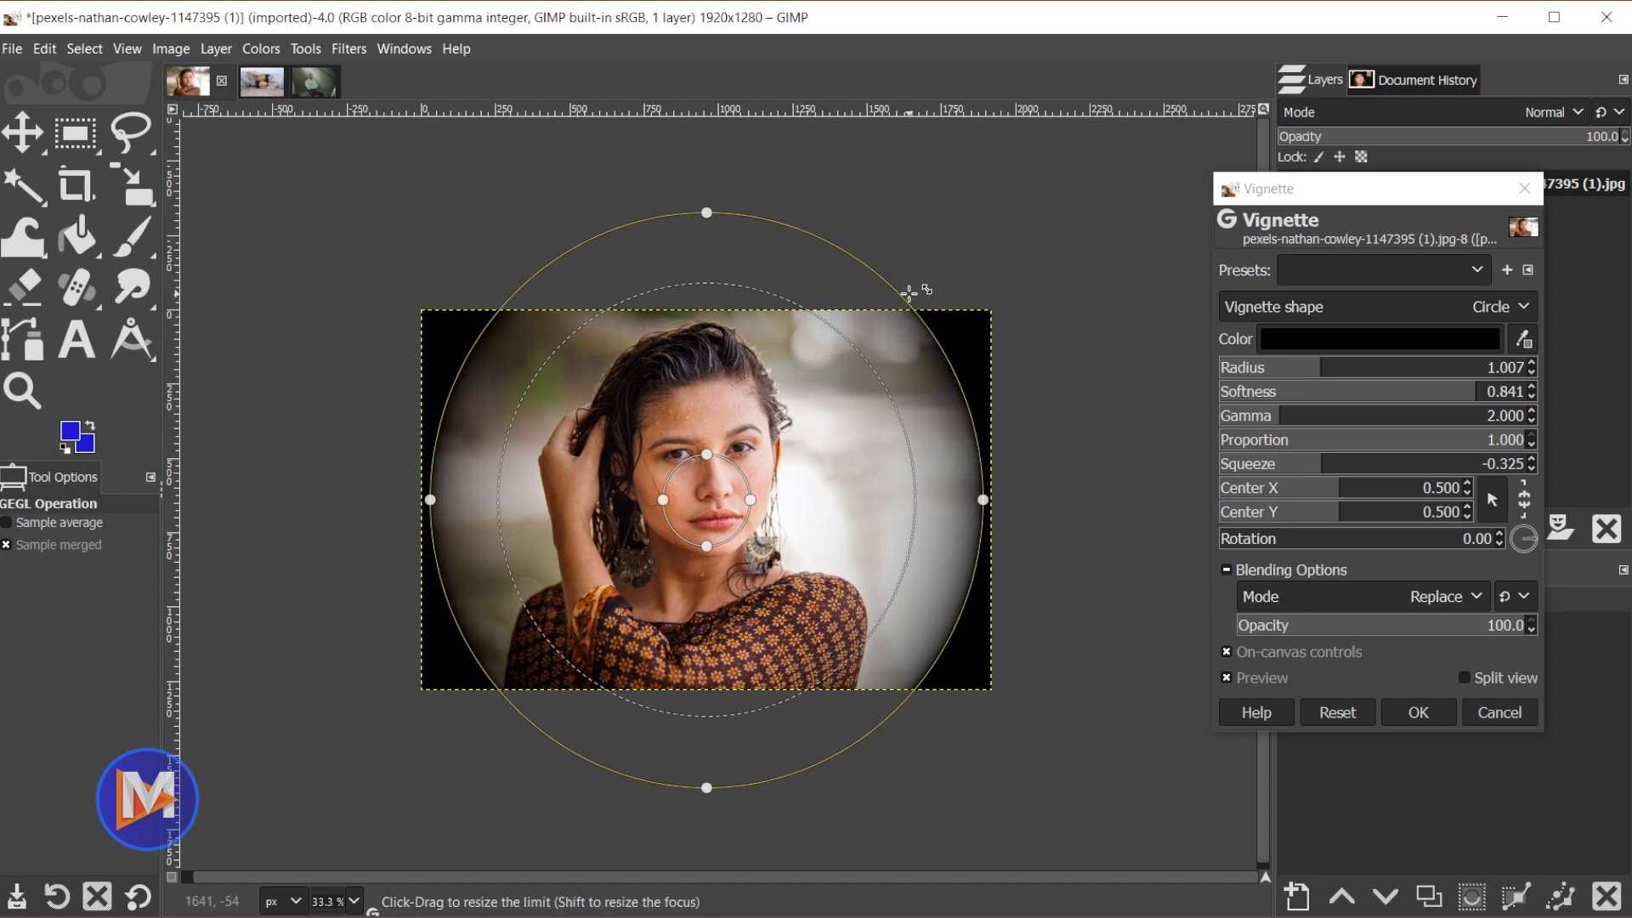
pyautogui.moveTo(910, 293); pyautogui.dragTo(1009, 232)
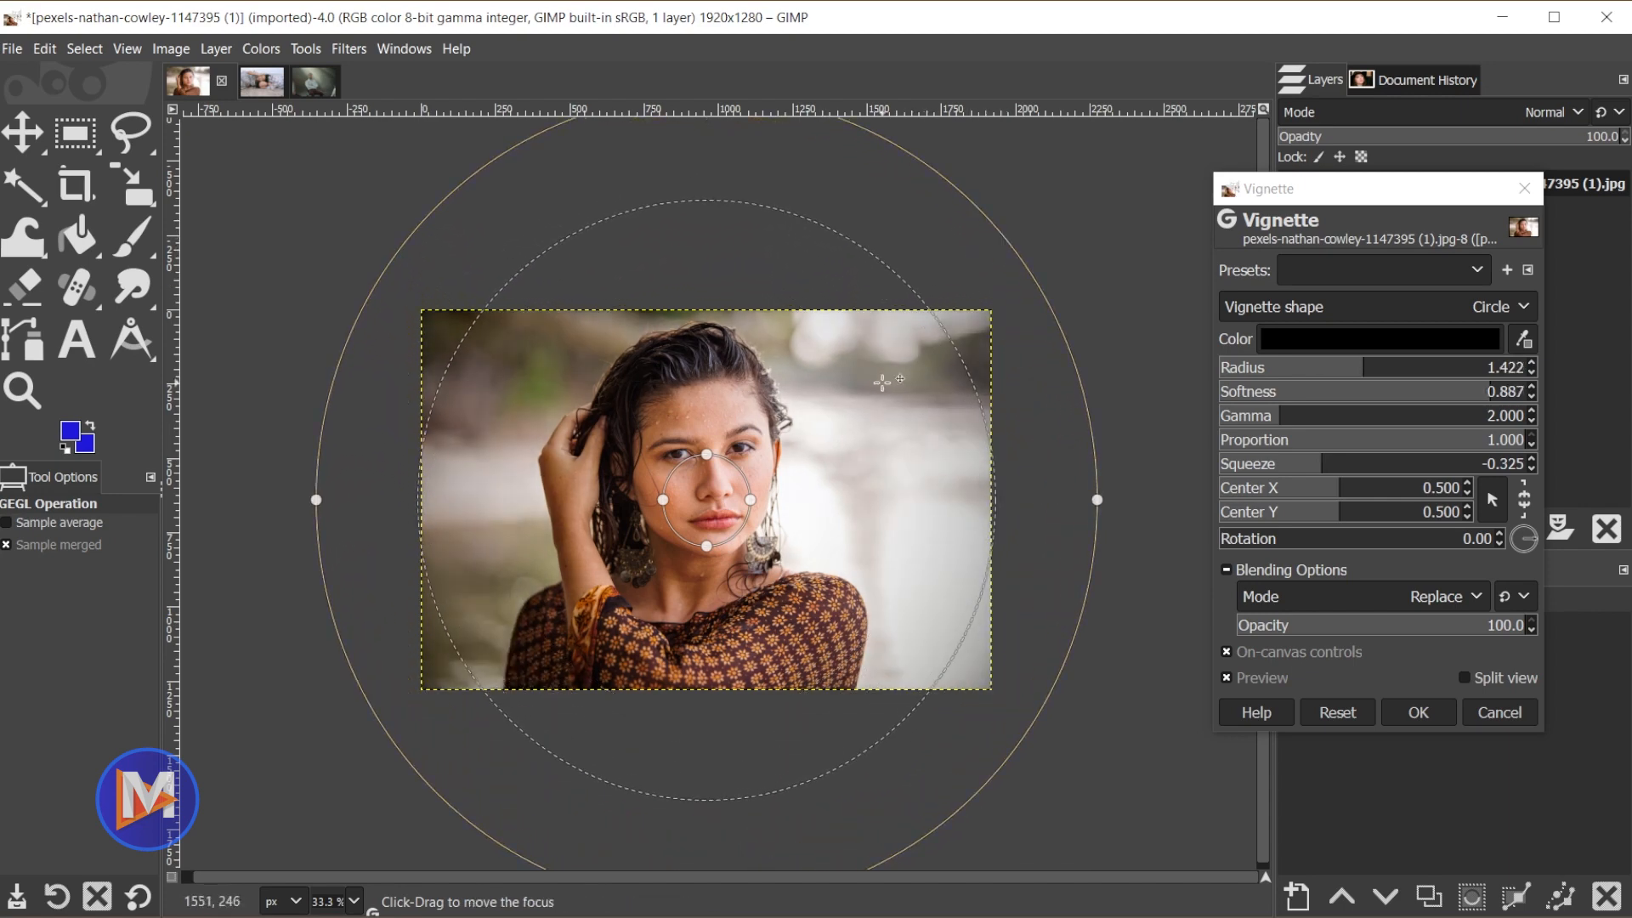
# - Adjust the vignette's gamma to about 1.118 and softness to about 0.714, and move its center to about X 0.486, Y 0.437
pyautogui.moveTo(938, 312); pyautogui.dragTo(874, 337)
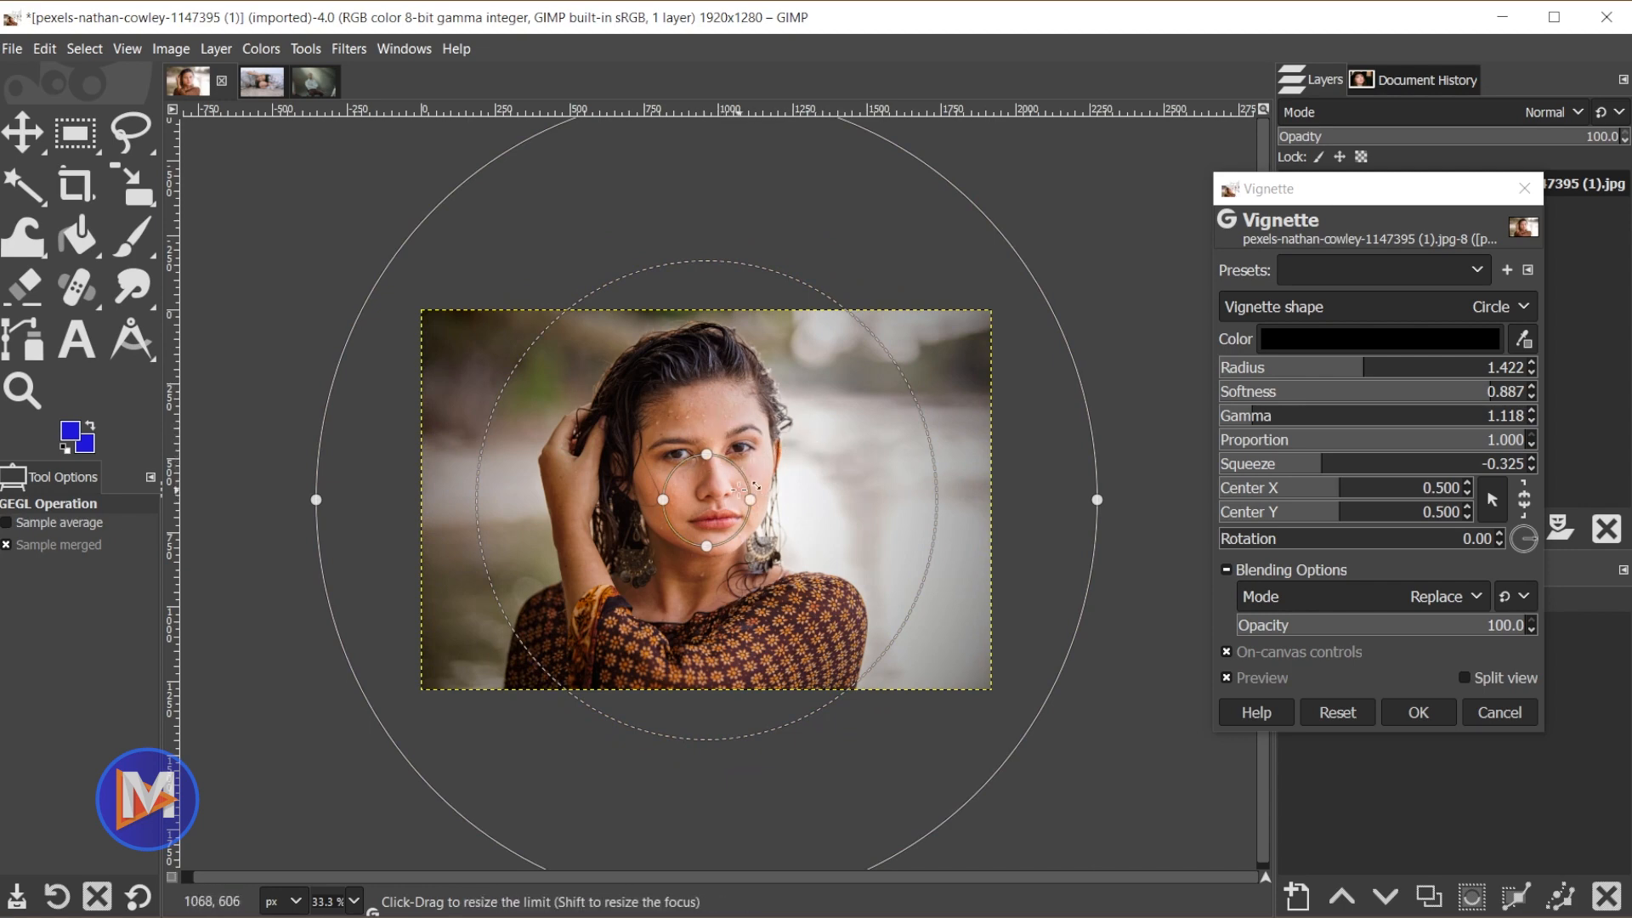
pyautogui.moveTo(747, 473); pyautogui.dragTo(802, 437)
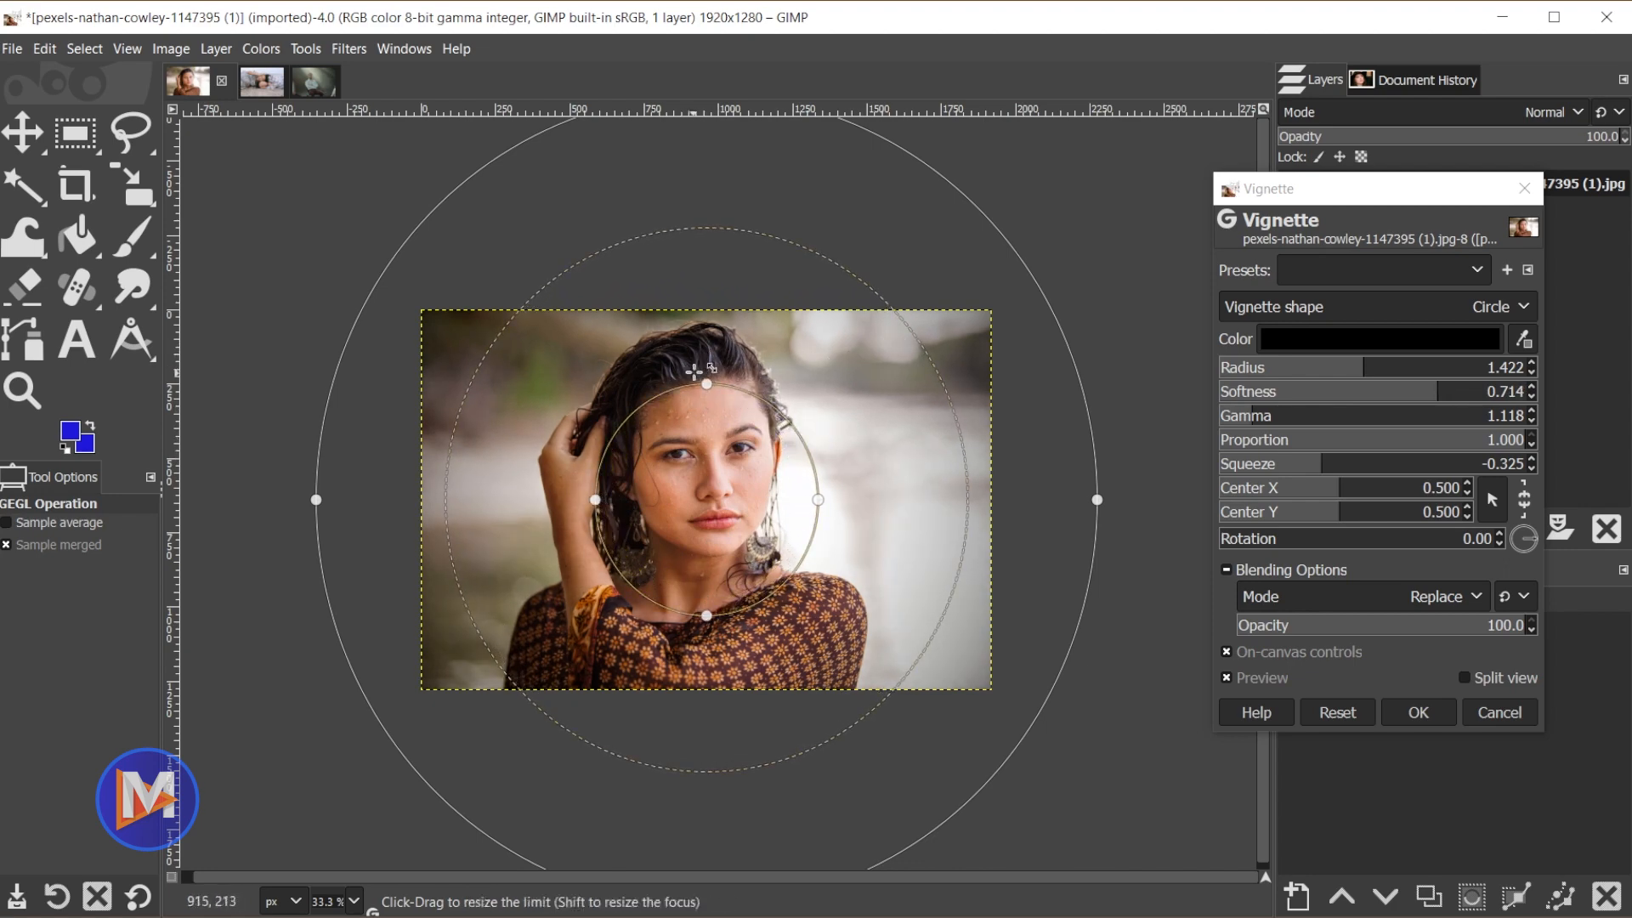
pyautogui.moveTo(722, 487); pyautogui.dragTo(719, 462)
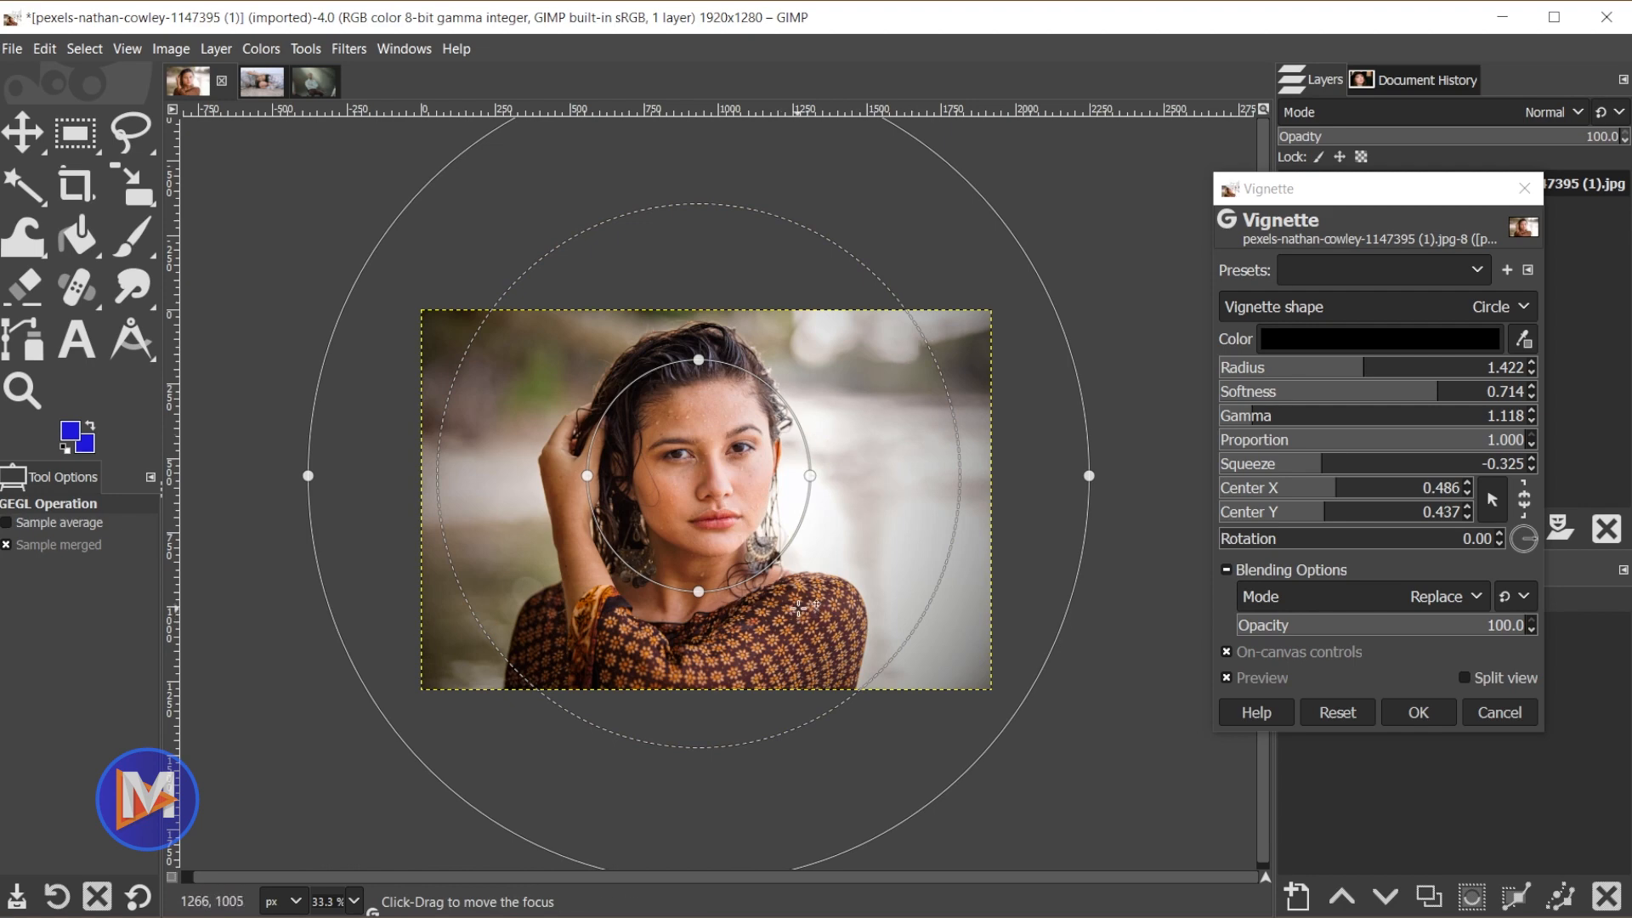
# - Compare the portrait without and with the vignette by switching the filter preview off and on
pyautogui.click(1226, 677)
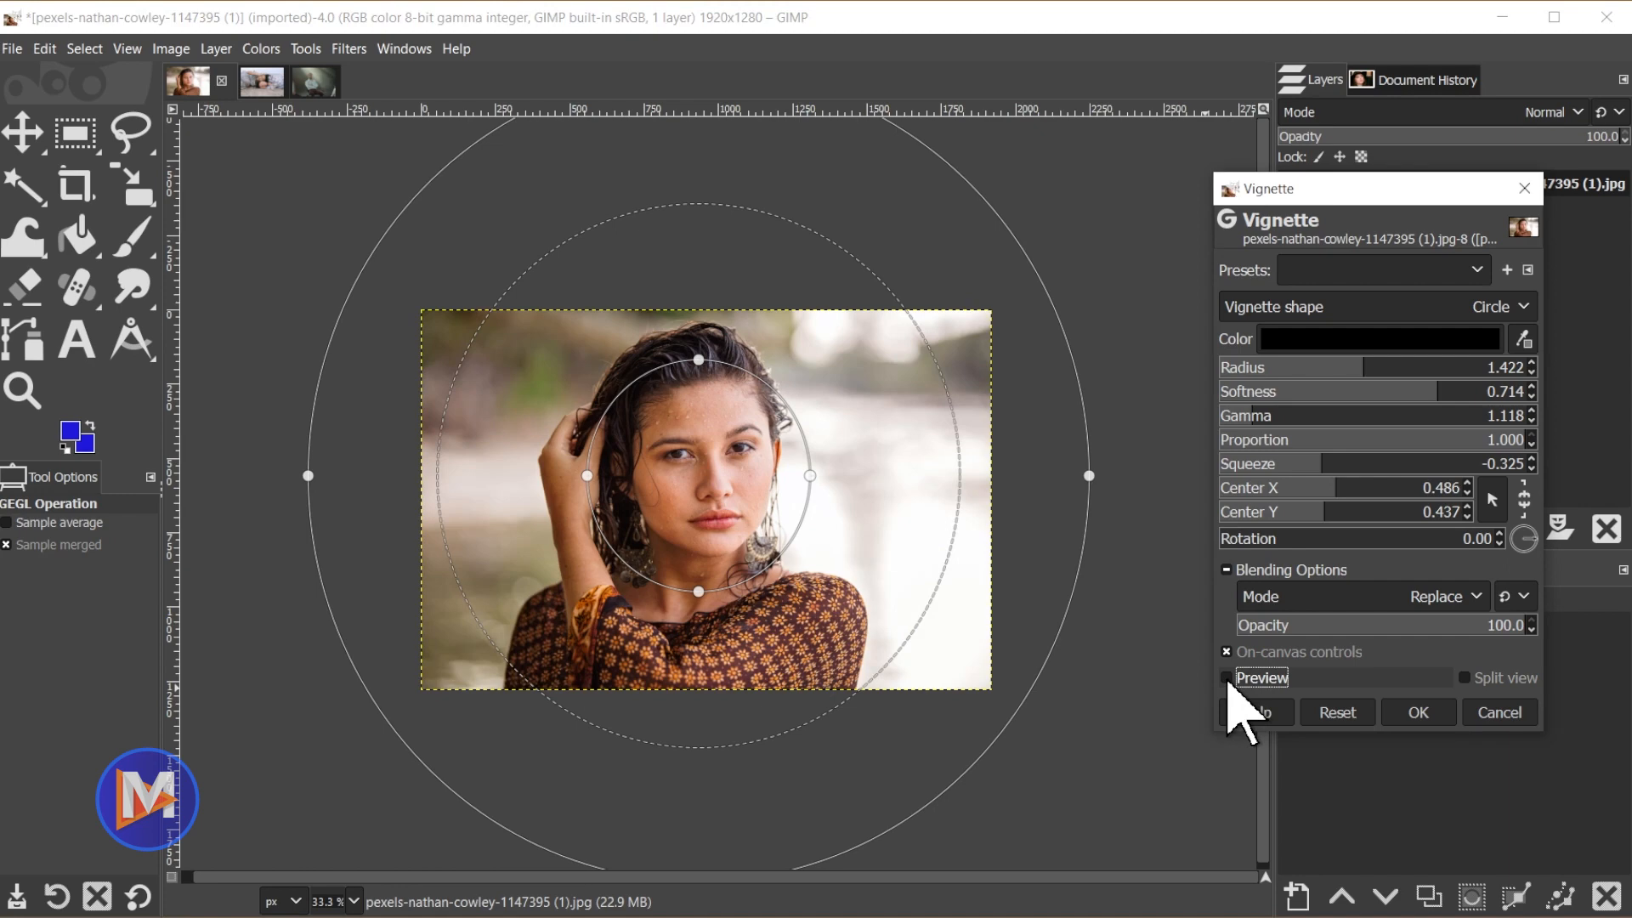
pyautogui.click(1227, 678)
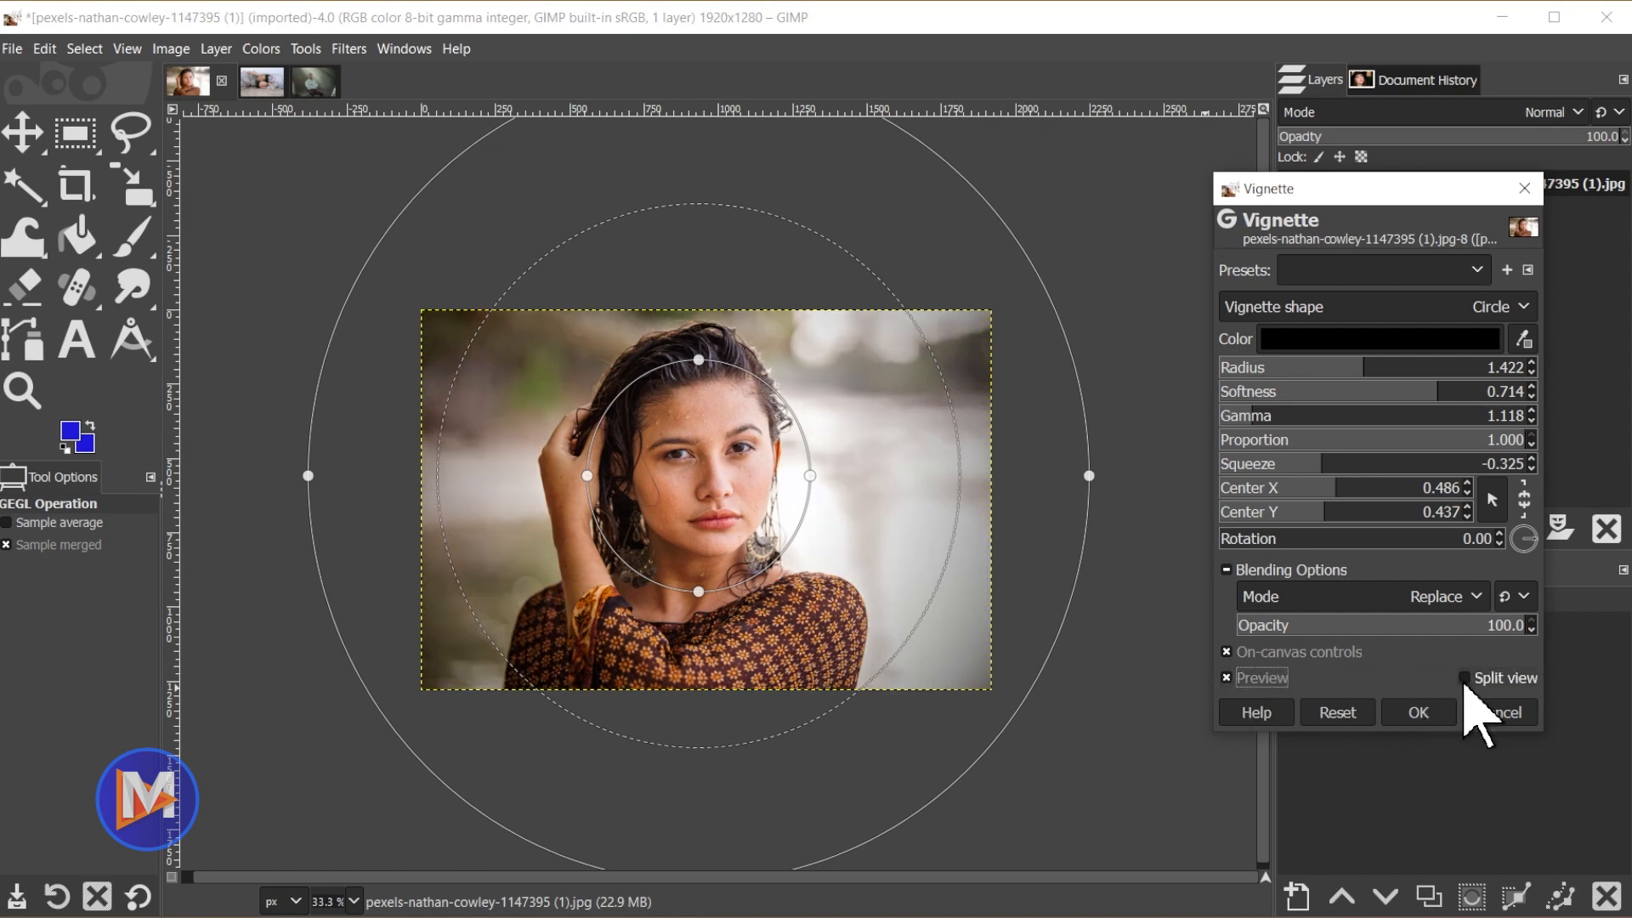
# - Show the vignette in split view, hide the on-canvas controls, and apply the filter to the portrait
pyautogui.click(1465, 680)
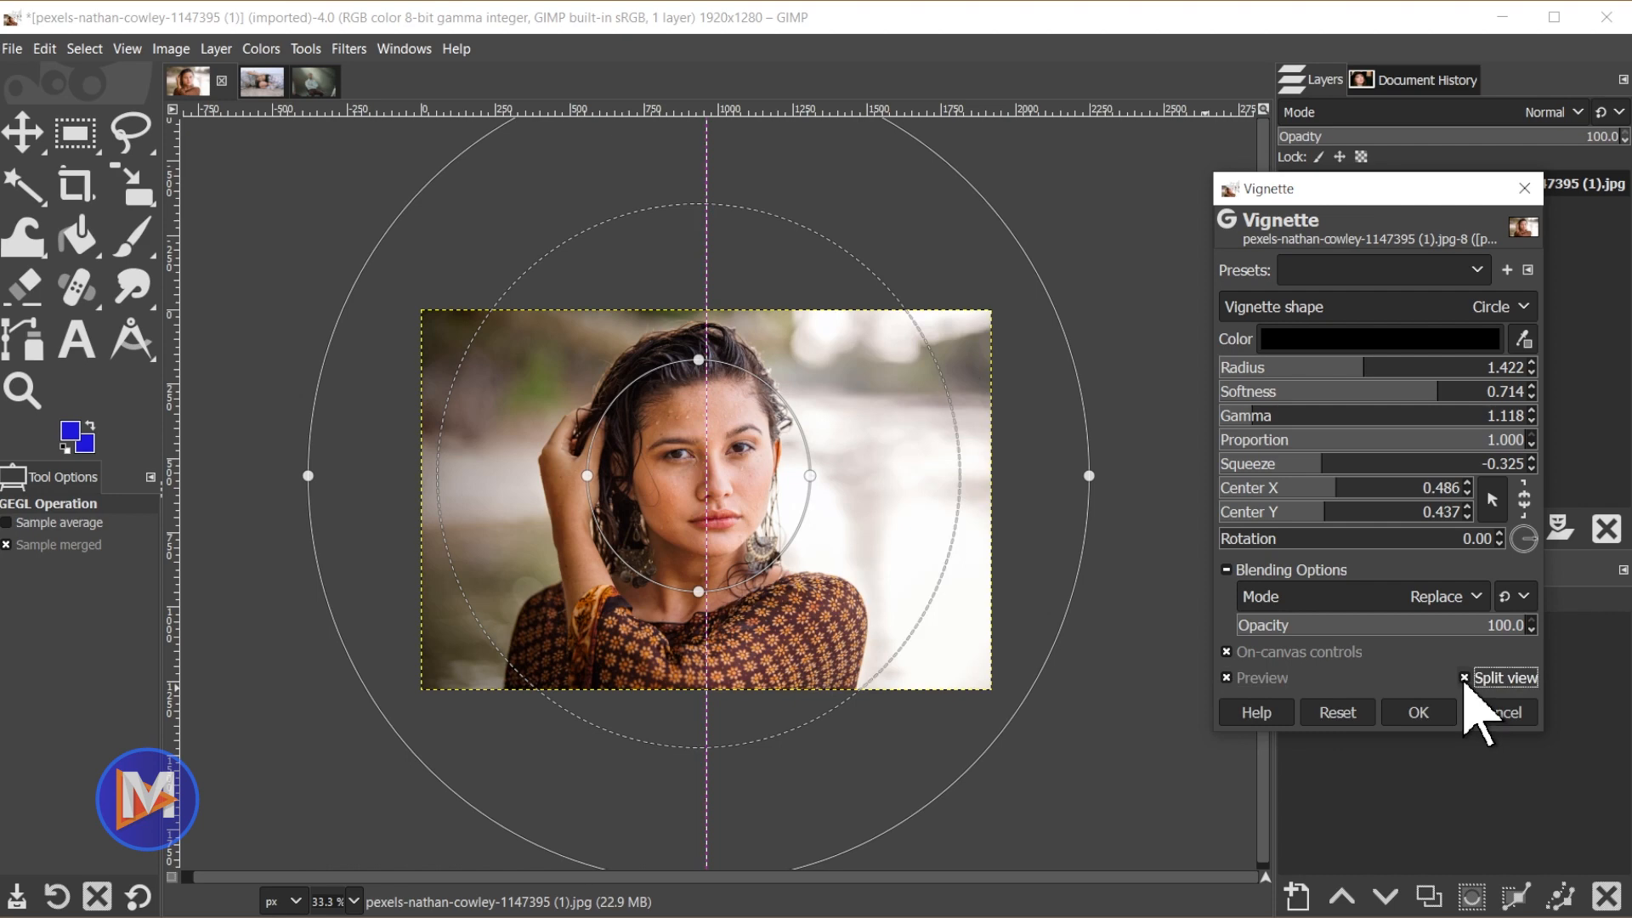
pyautogui.click(1226, 652)
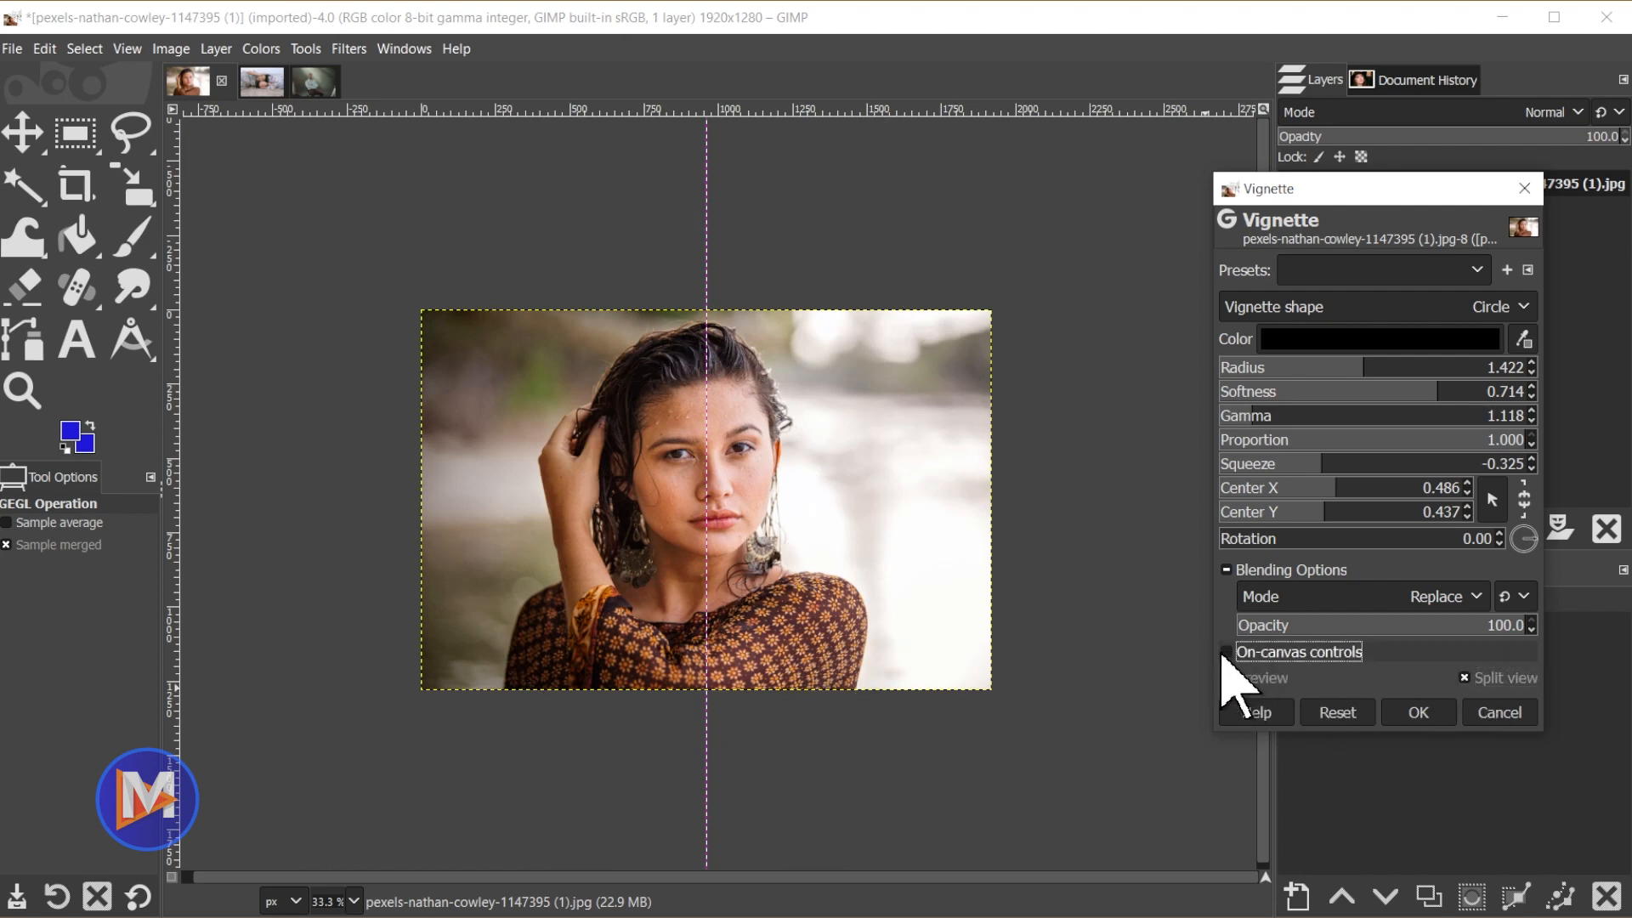
pyautogui.click(1435, 716)
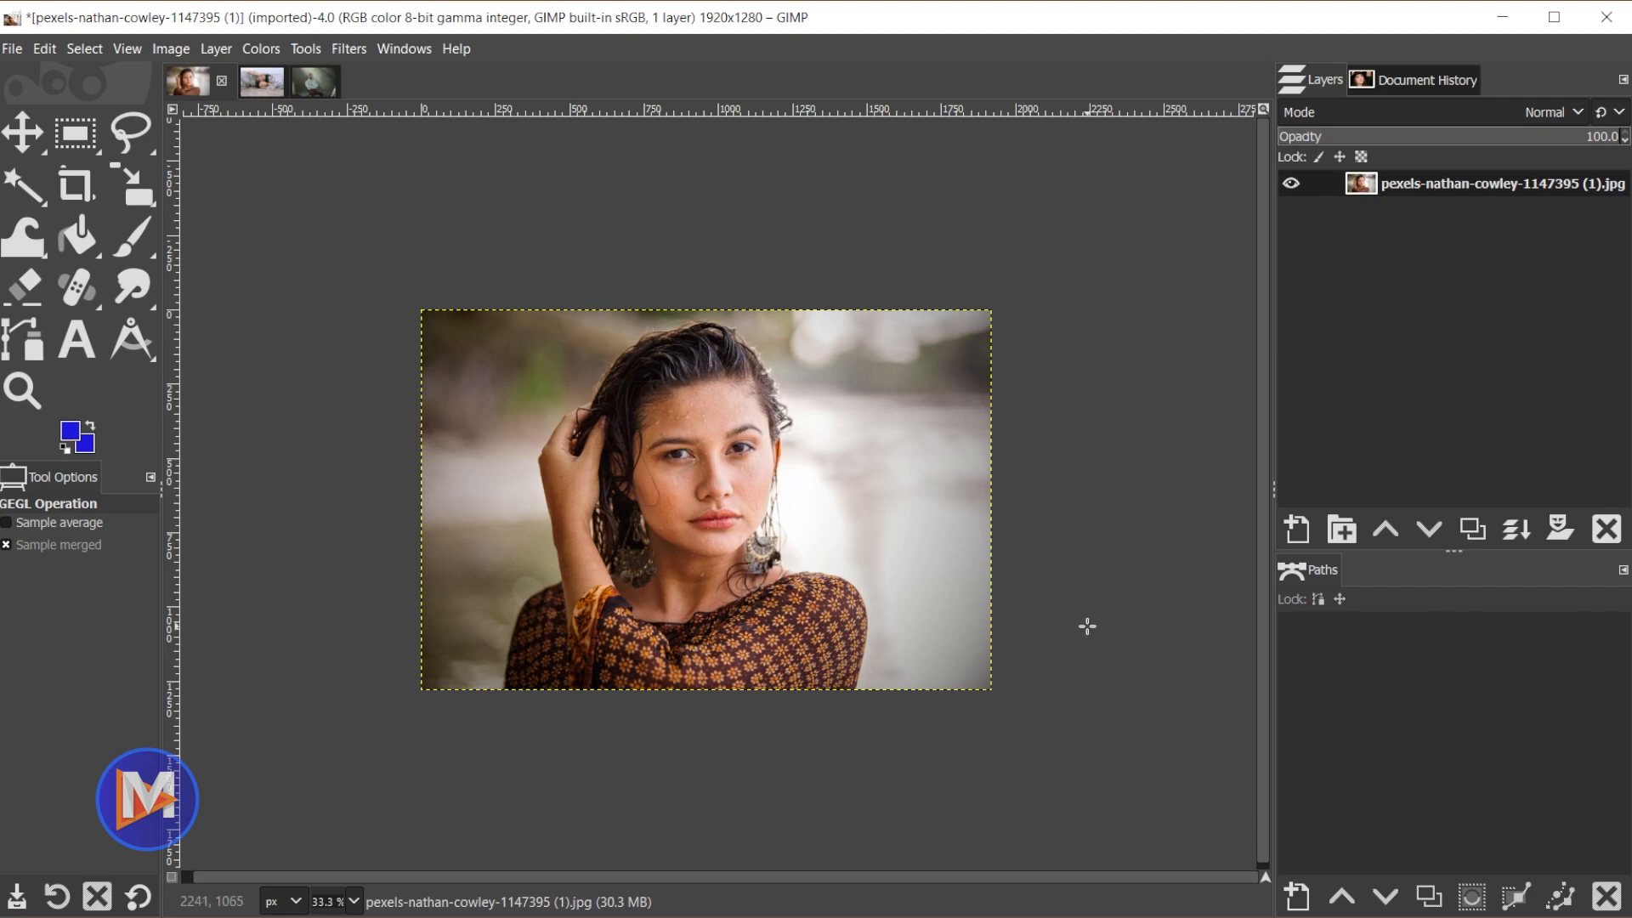
# - Switch to the beach photo of the two people lying down and add a transparent layer named Vignette
pyautogui.click(262, 81)
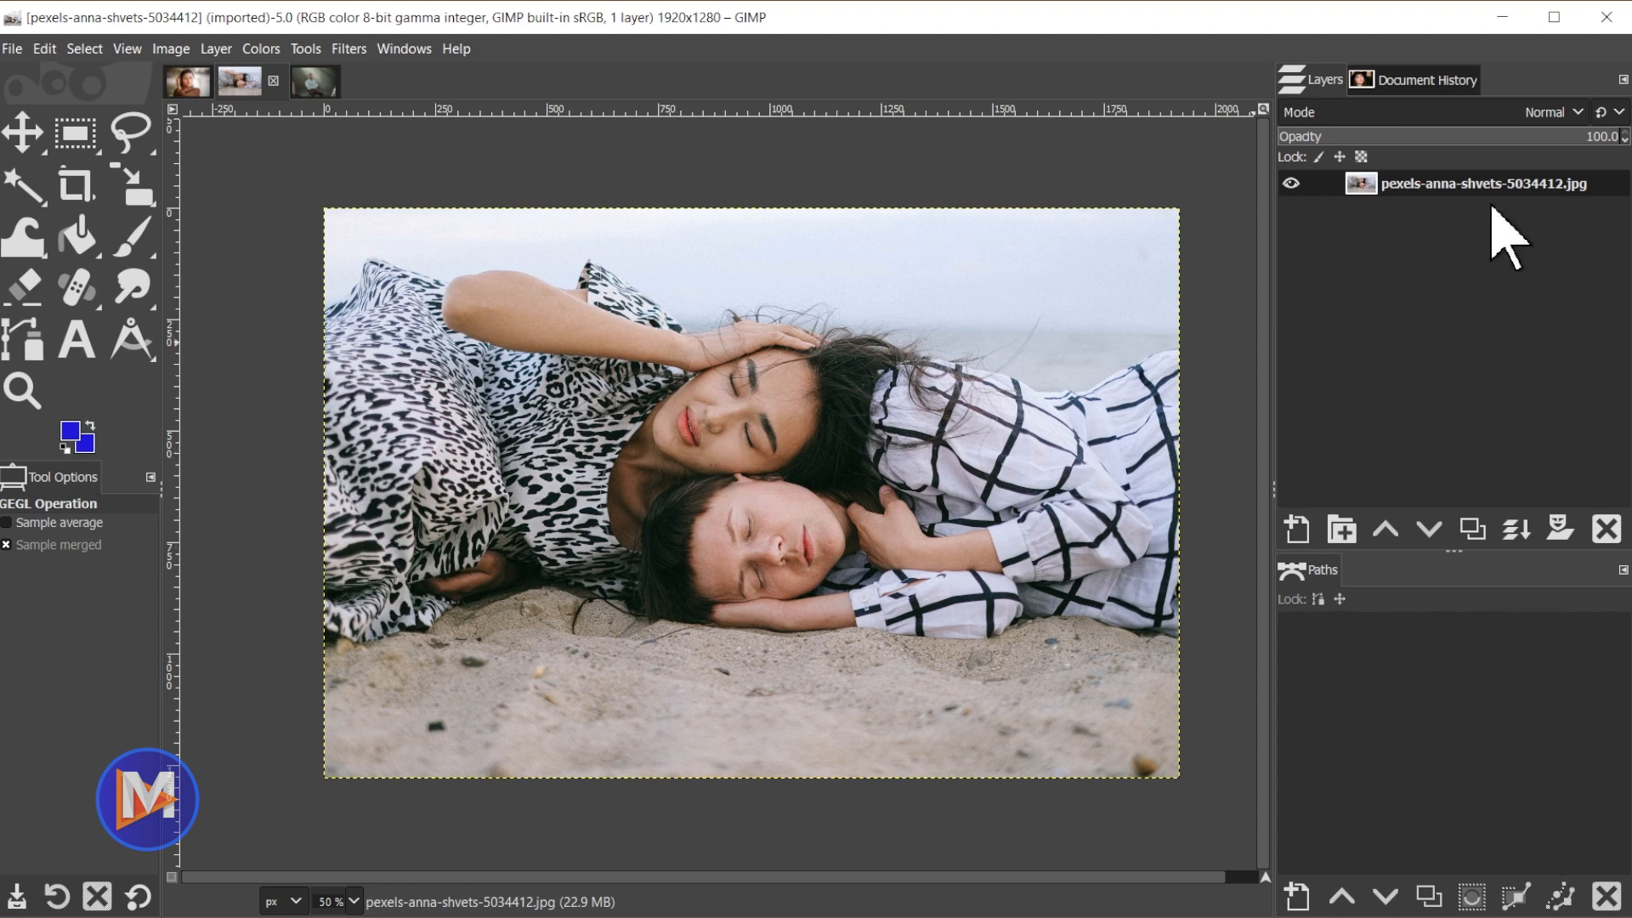
pyautogui.click(1298, 531)
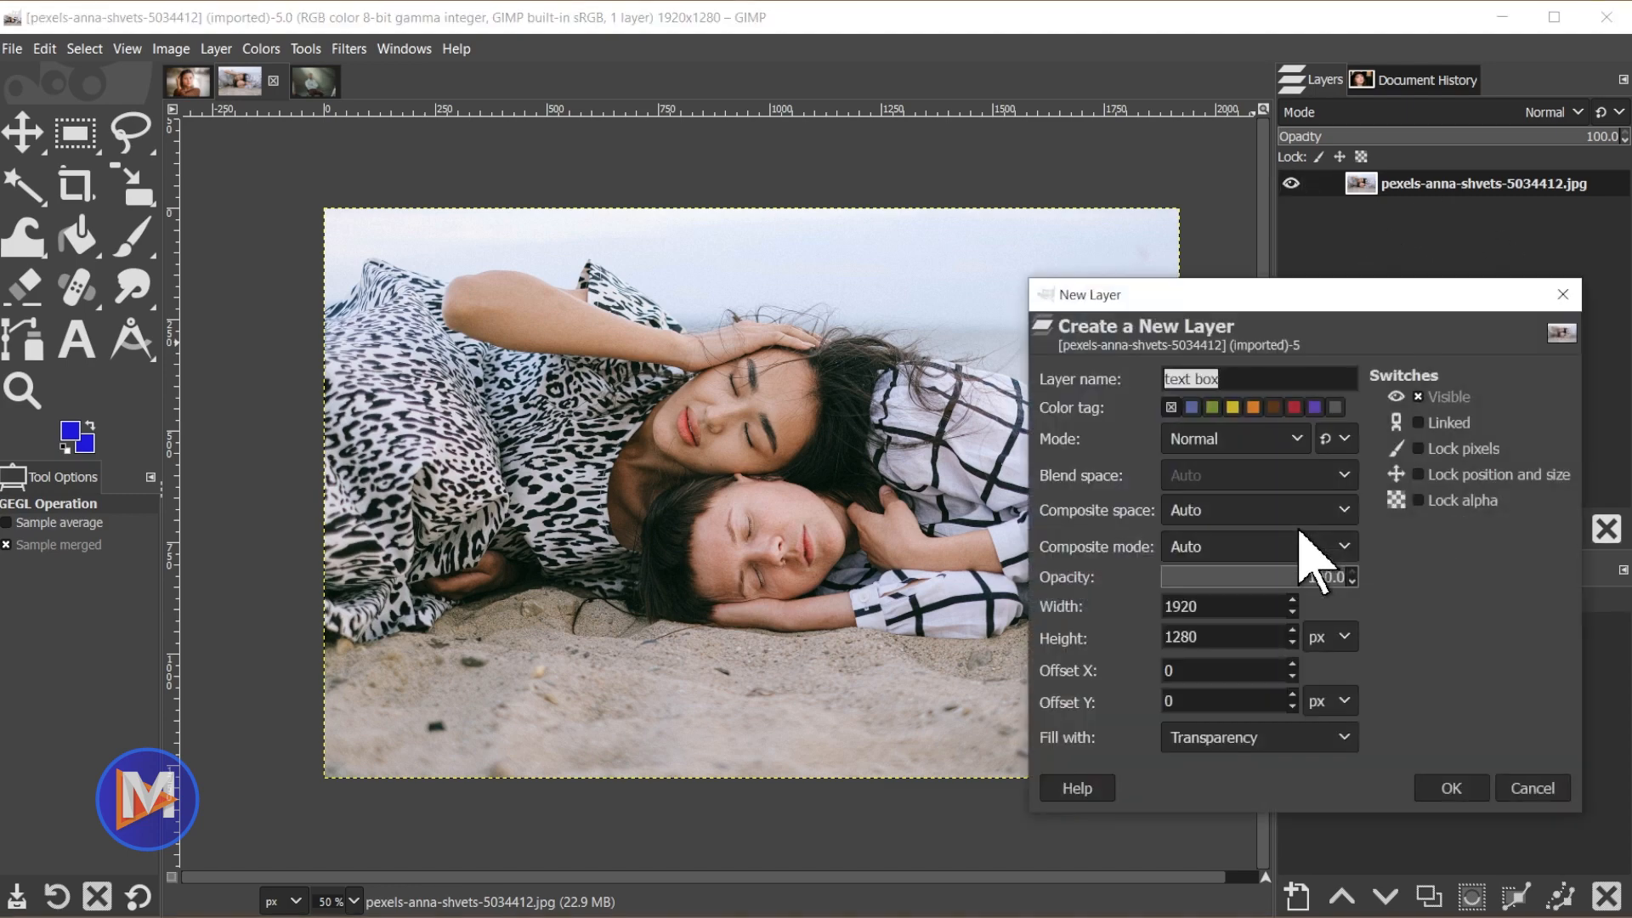
pyautogui.write('Vignette')
pyautogui.click(1464, 791)
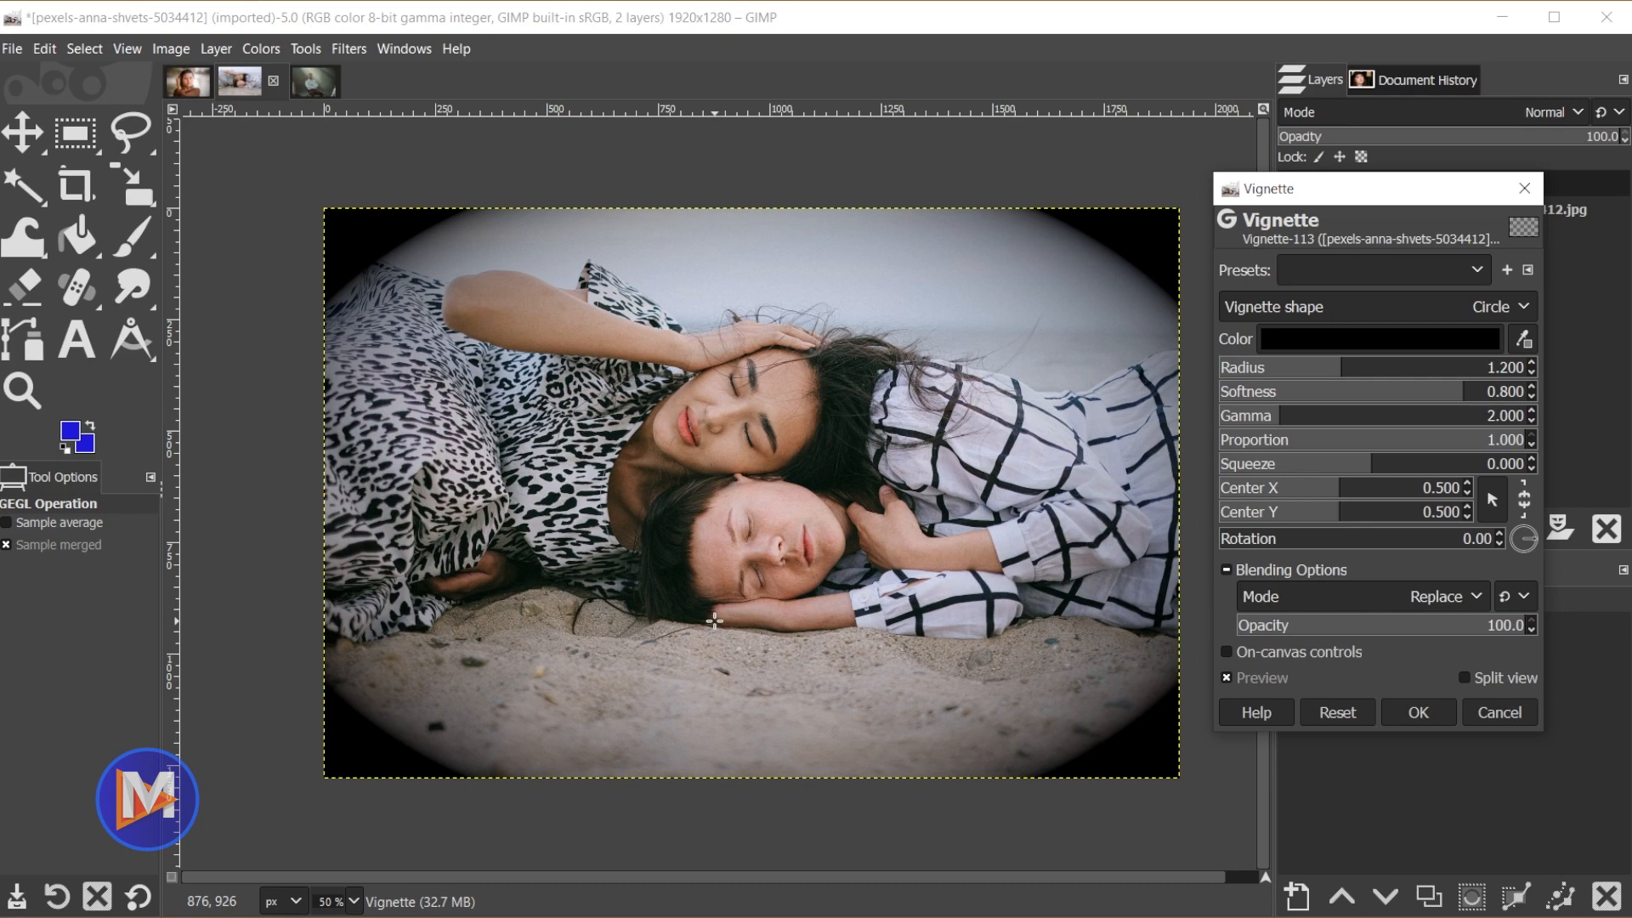
# - Dismiss the open Vignette settings and start the Light and Shadow Vignette filter again on the Vignette layer
pyautogui.click(1524, 188)
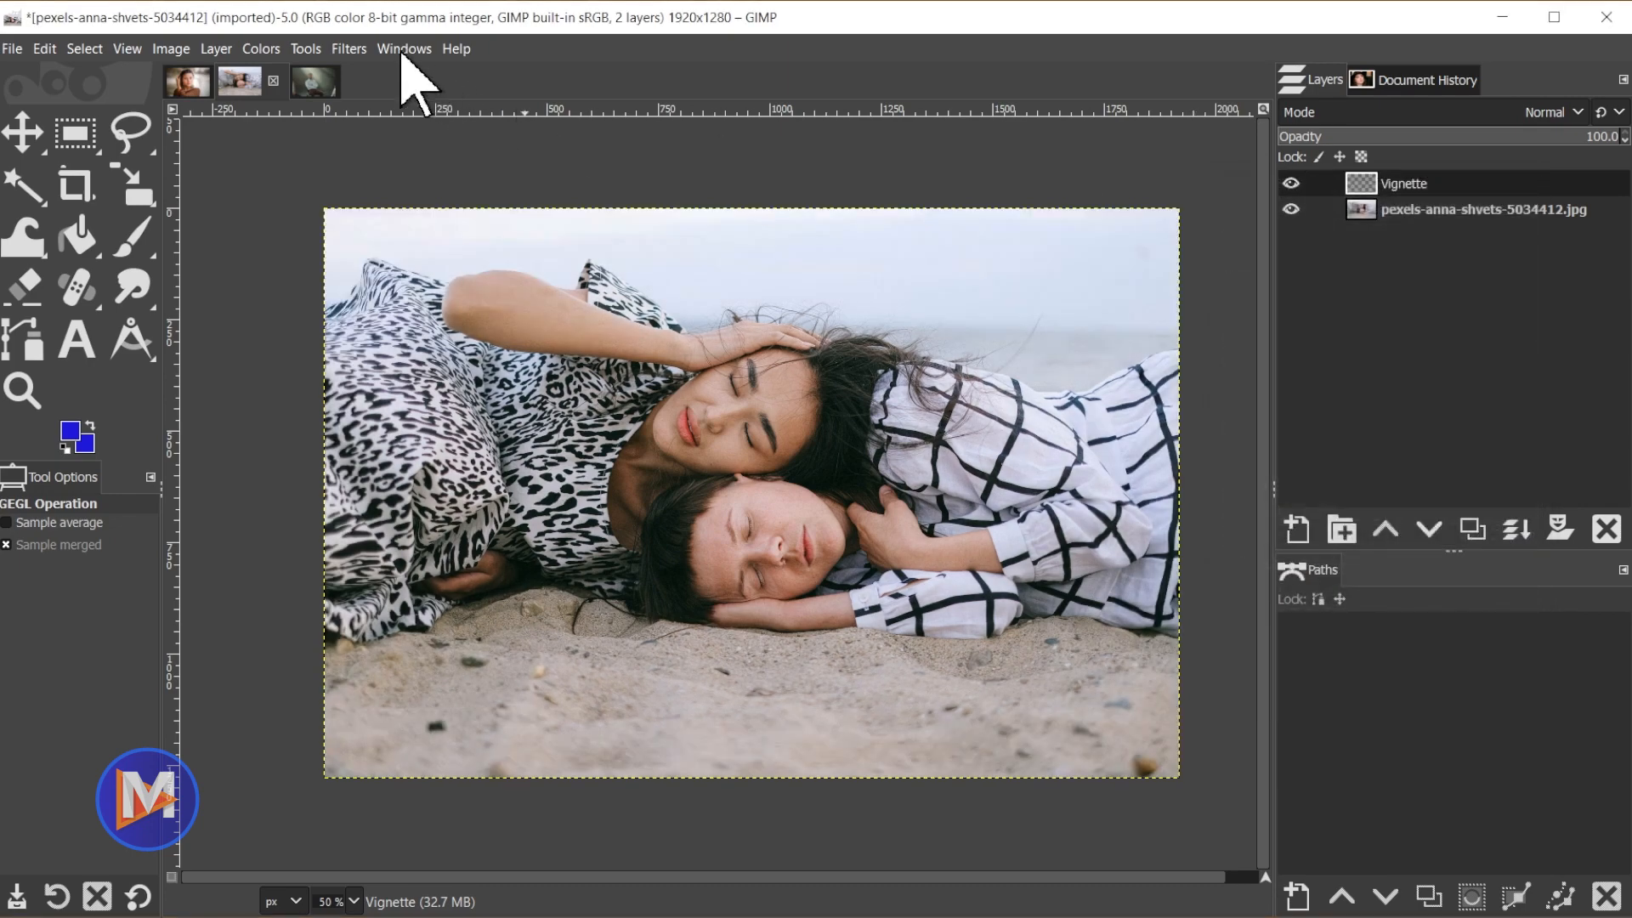
pyautogui.click(350, 49)
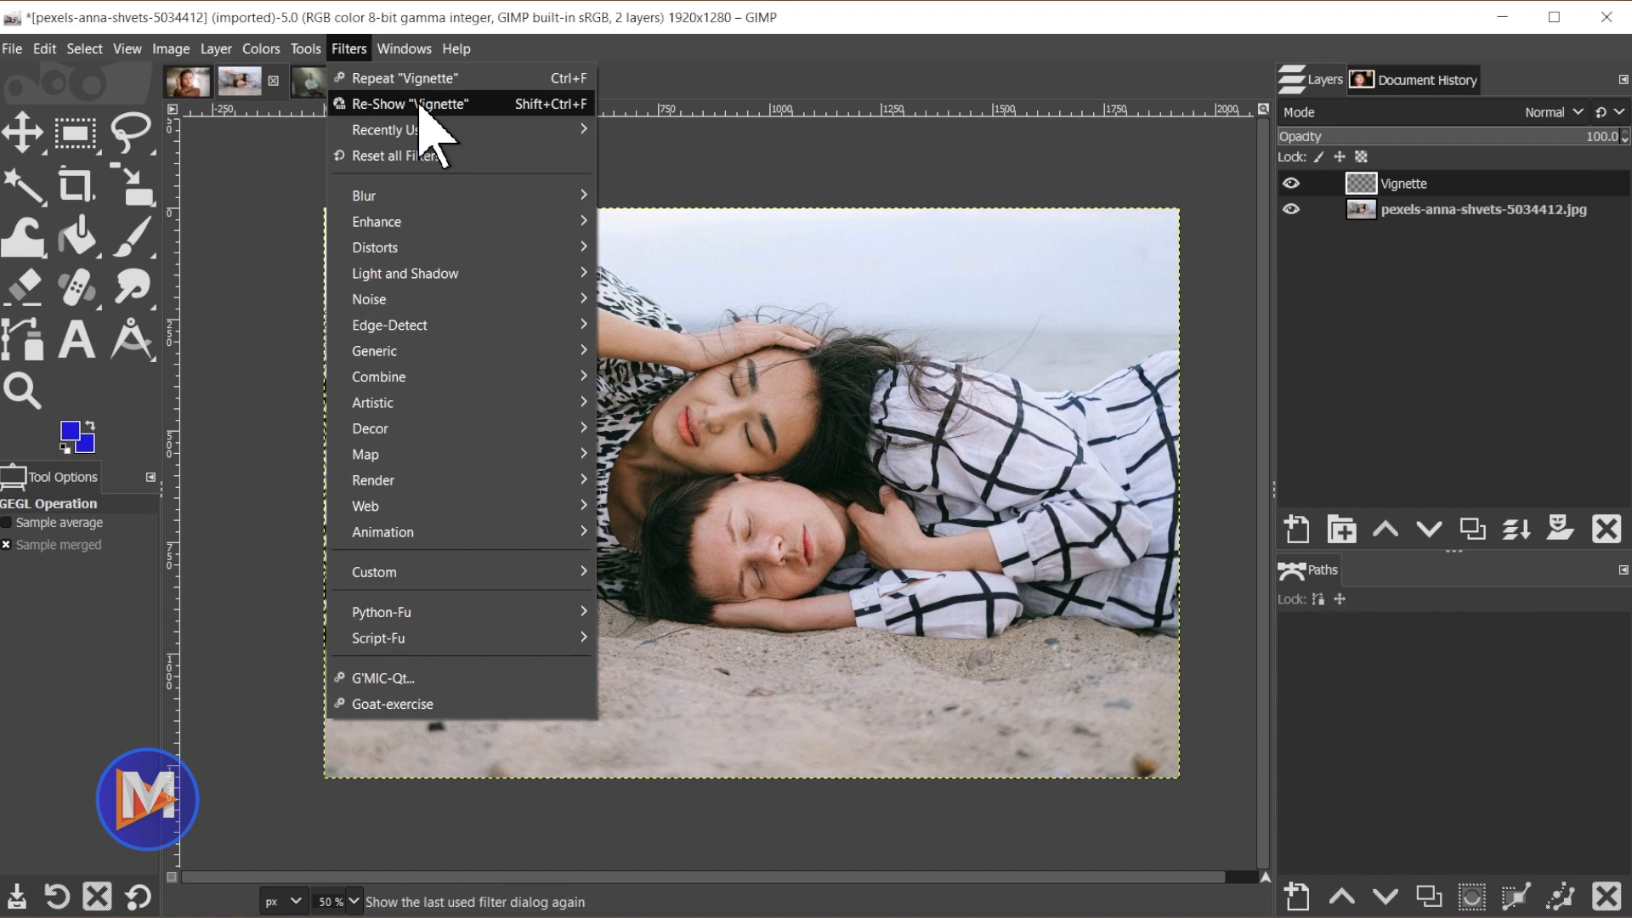
pyautogui.moveTo(464, 274)
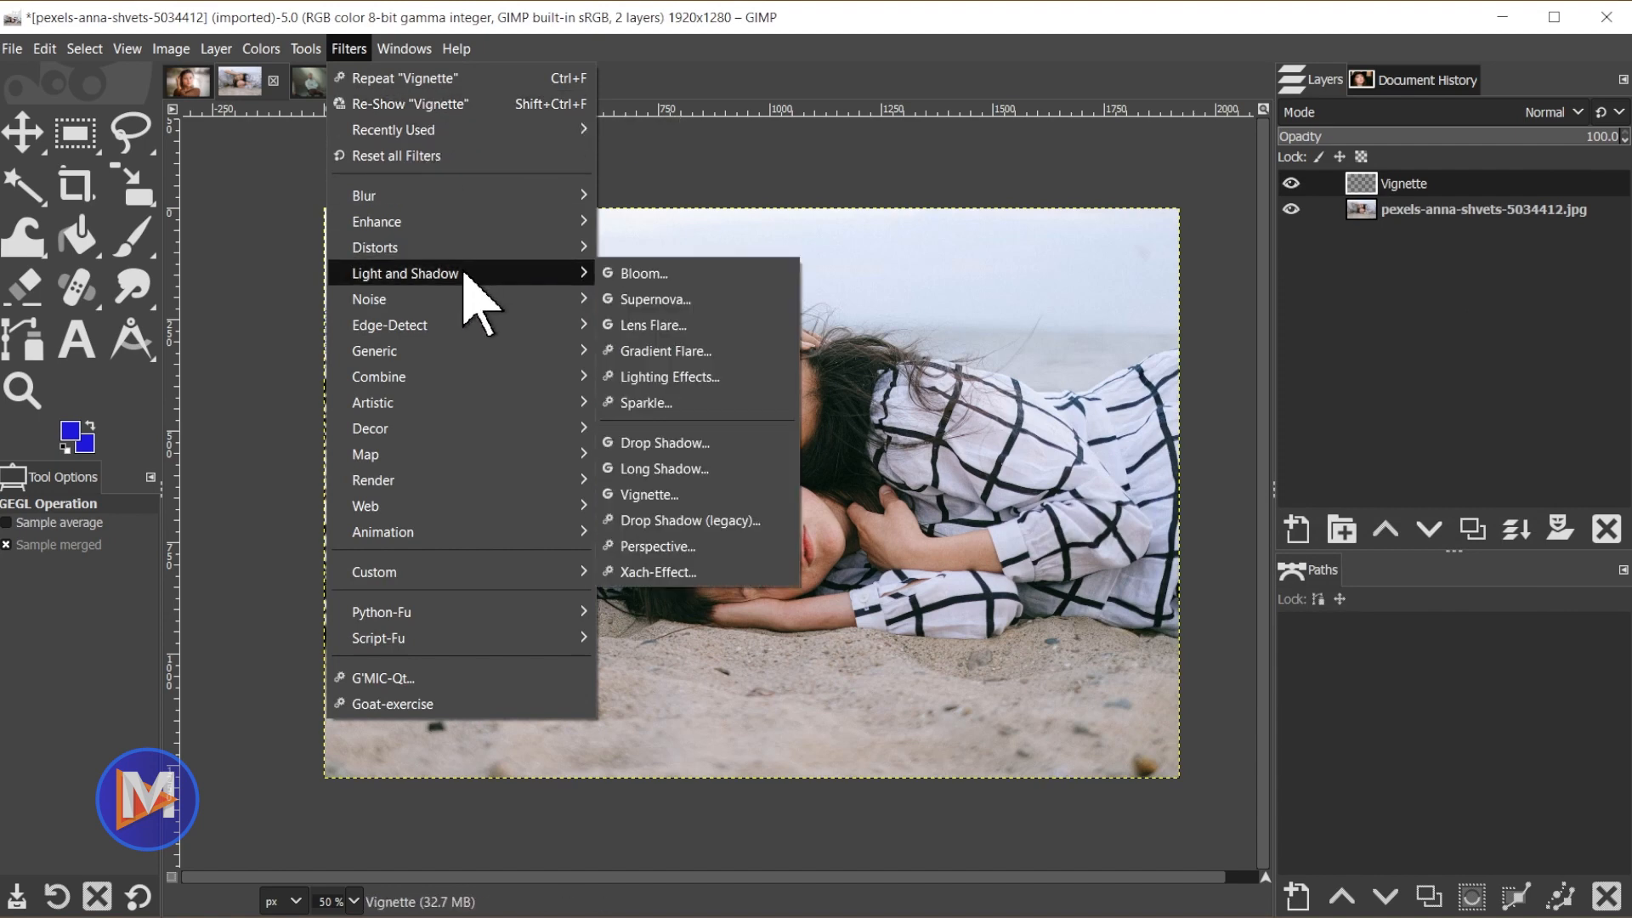
pyautogui.click(651, 495)
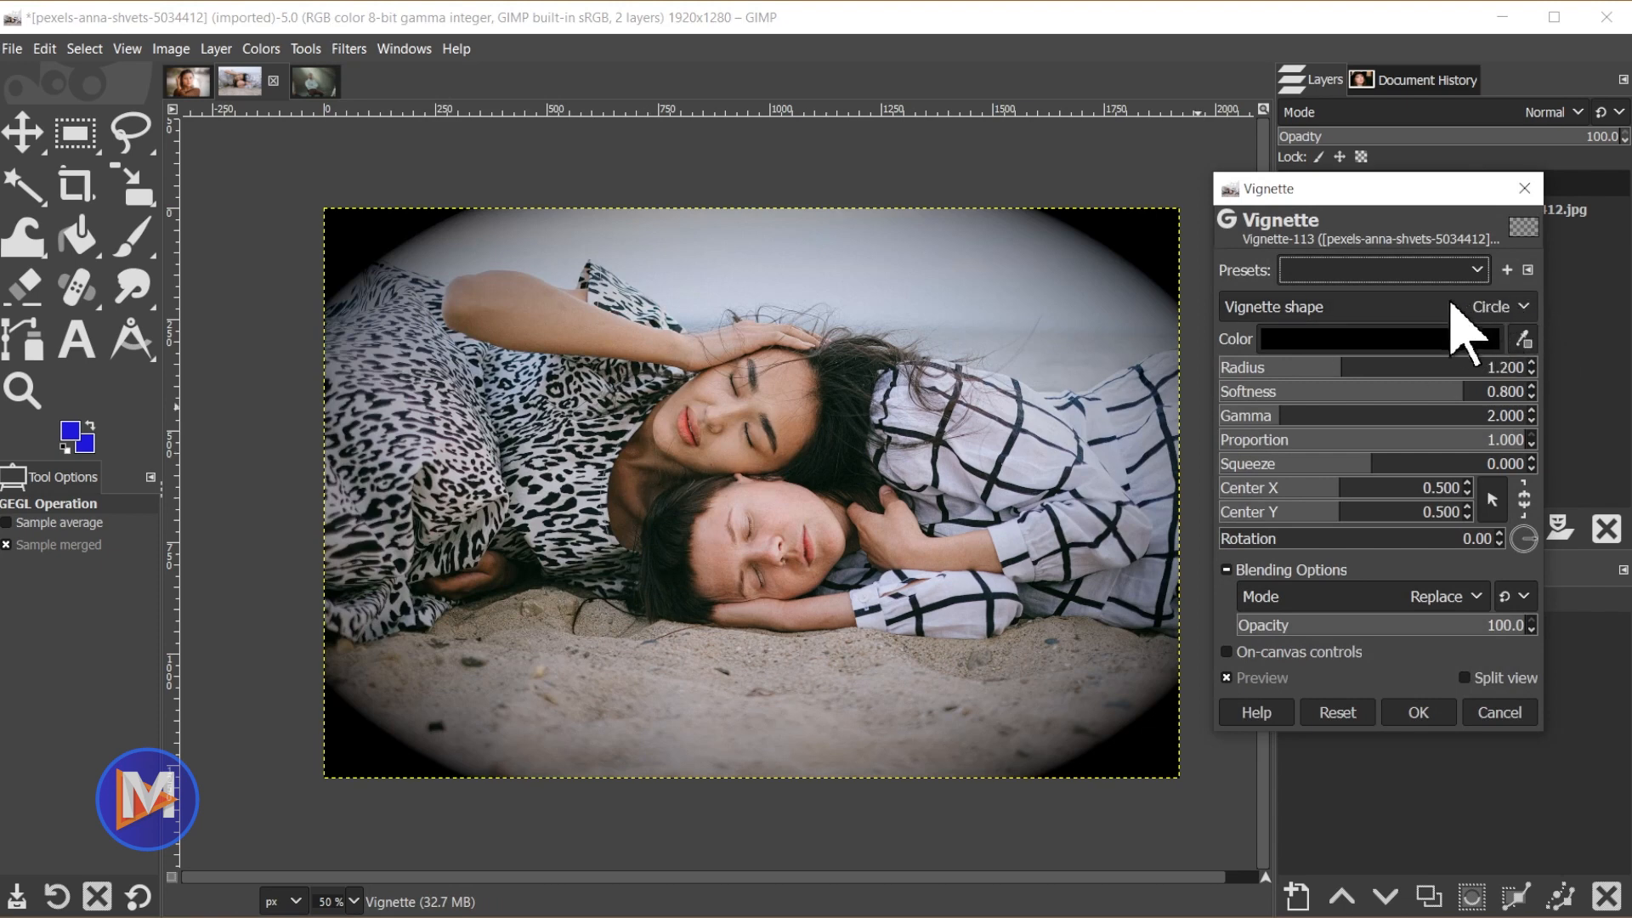
# - Set the vignette shape to Square, show the on-canvas controls, and shrink the outer limit to a radius of about 0.923
pyautogui.click(1372, 313)
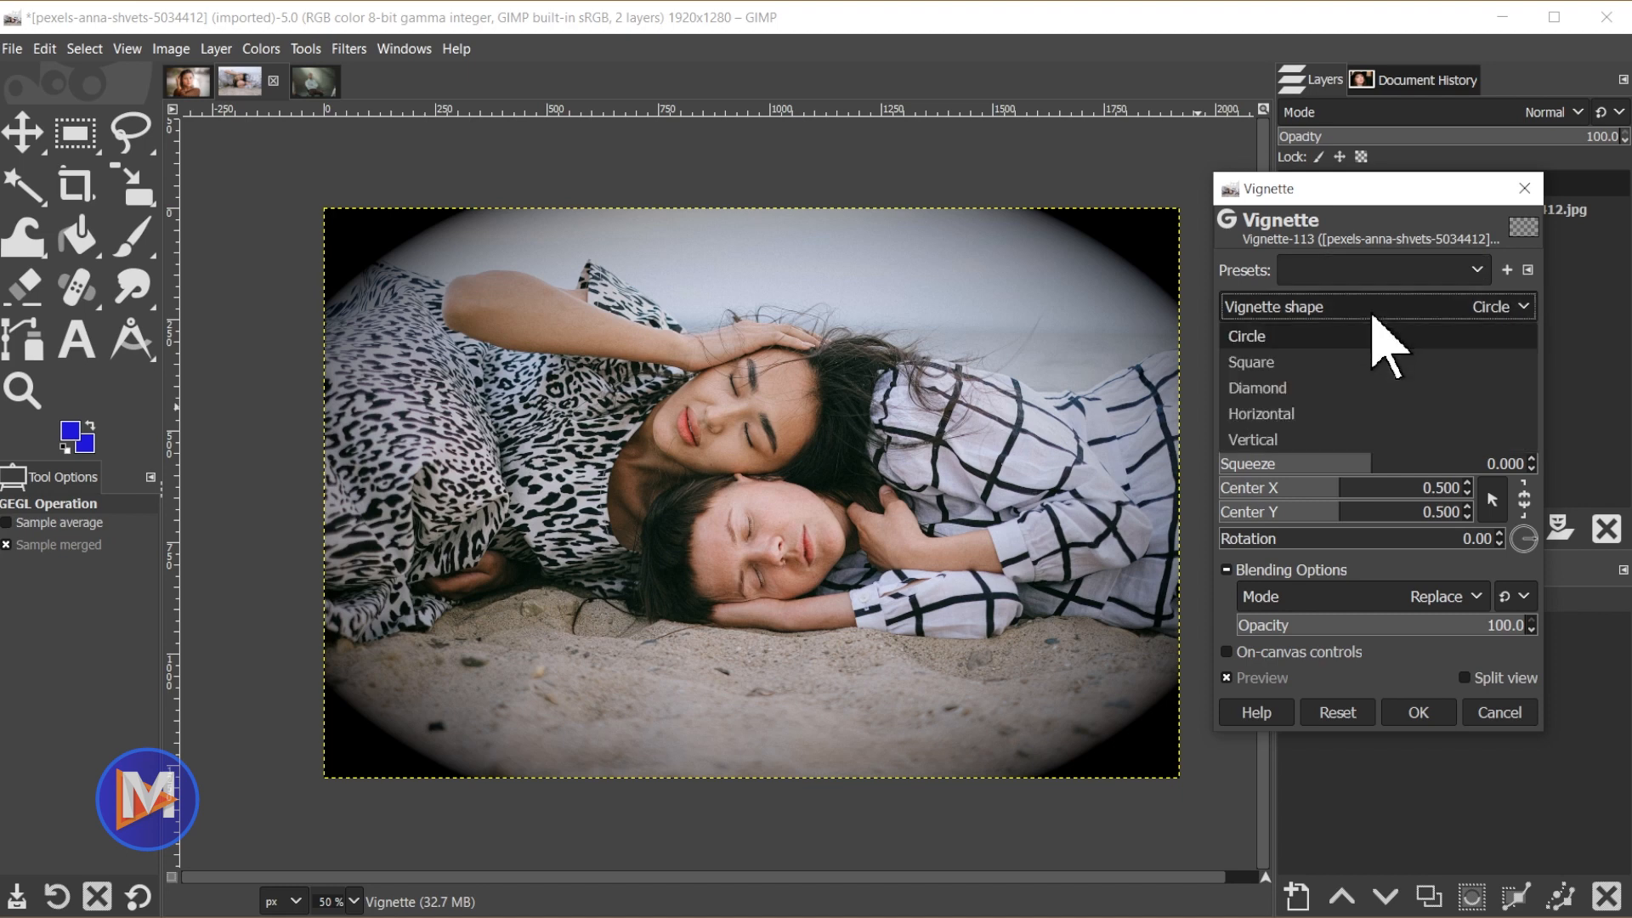
pyautogui.click(1377, 362)
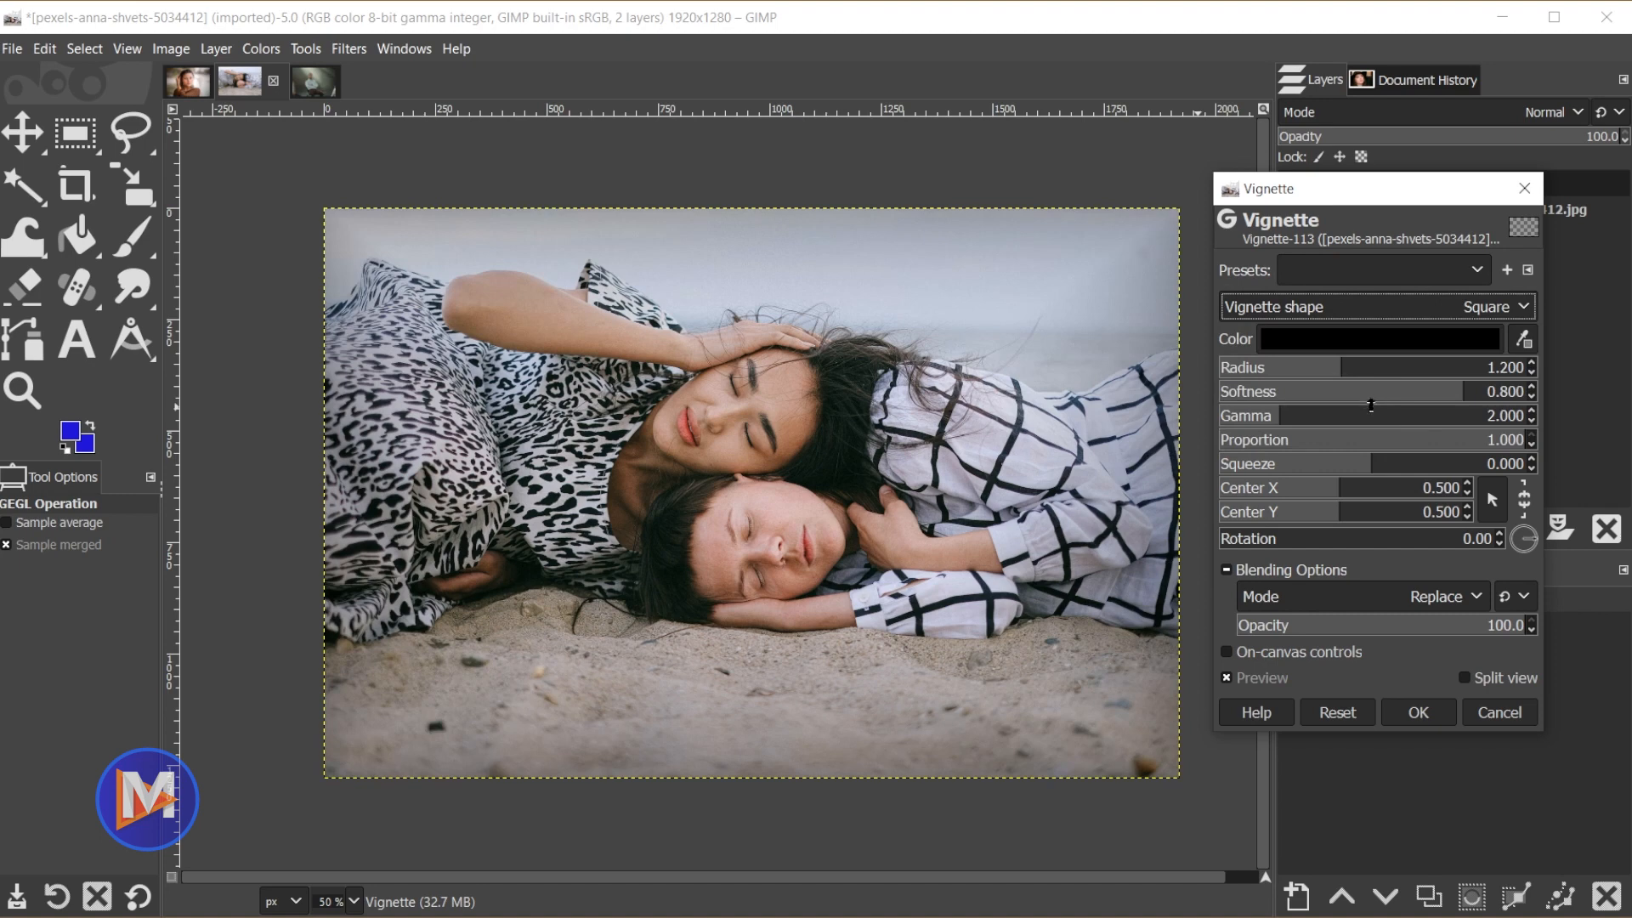
pyautogui.click(1247, 664)
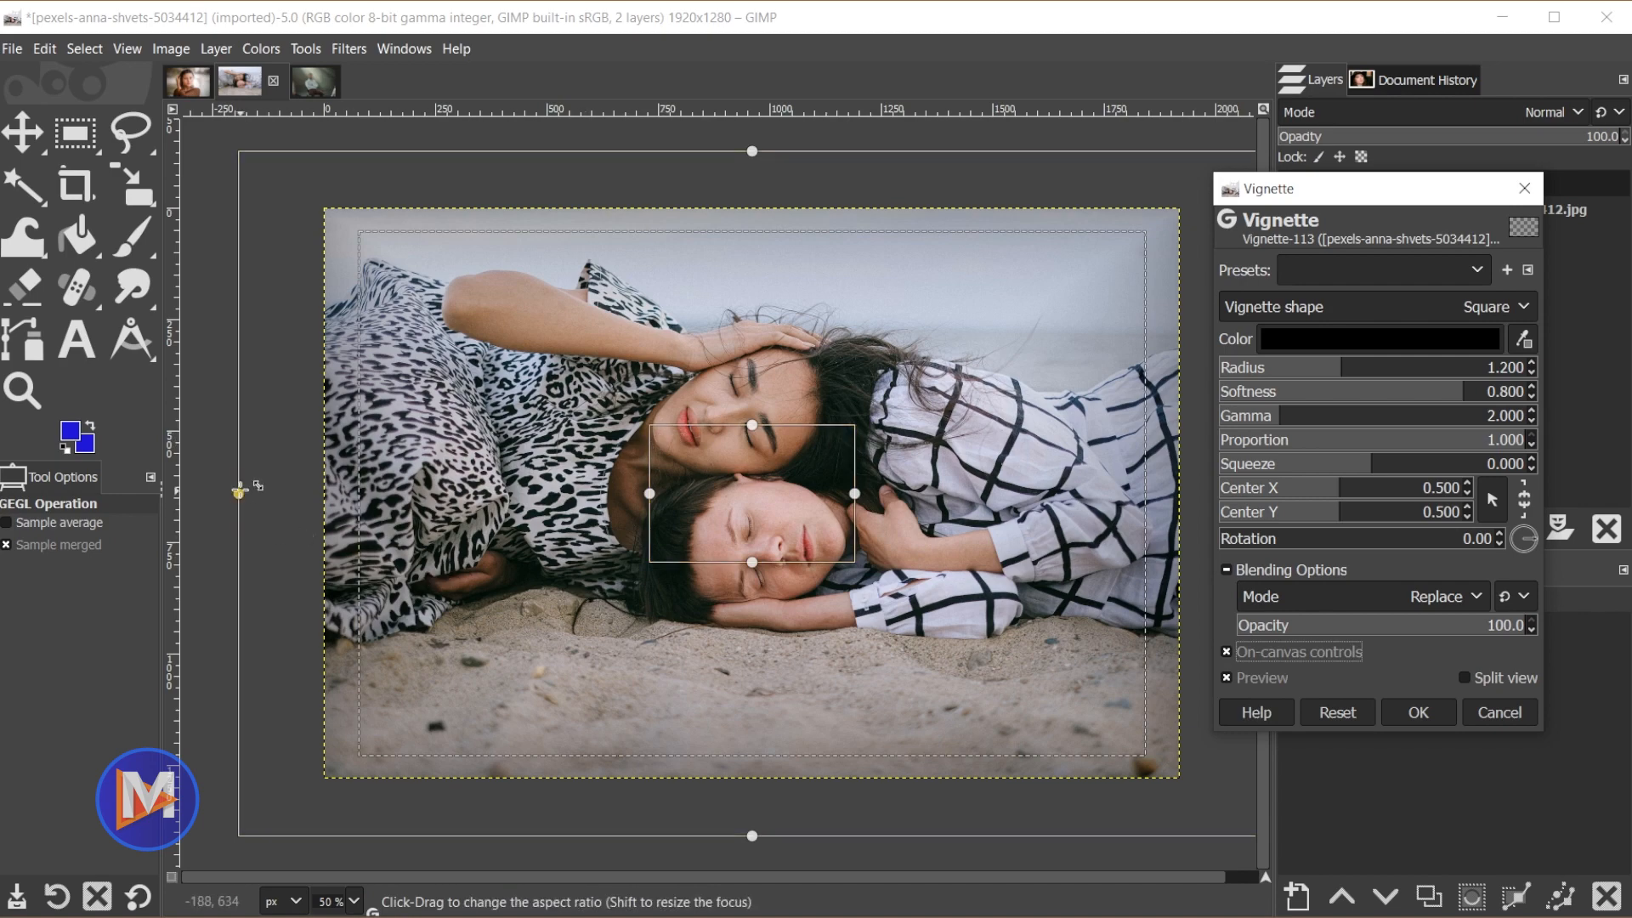
pyautogui.moveTo(232, 433); pyautogui.dragTo(357, 425)
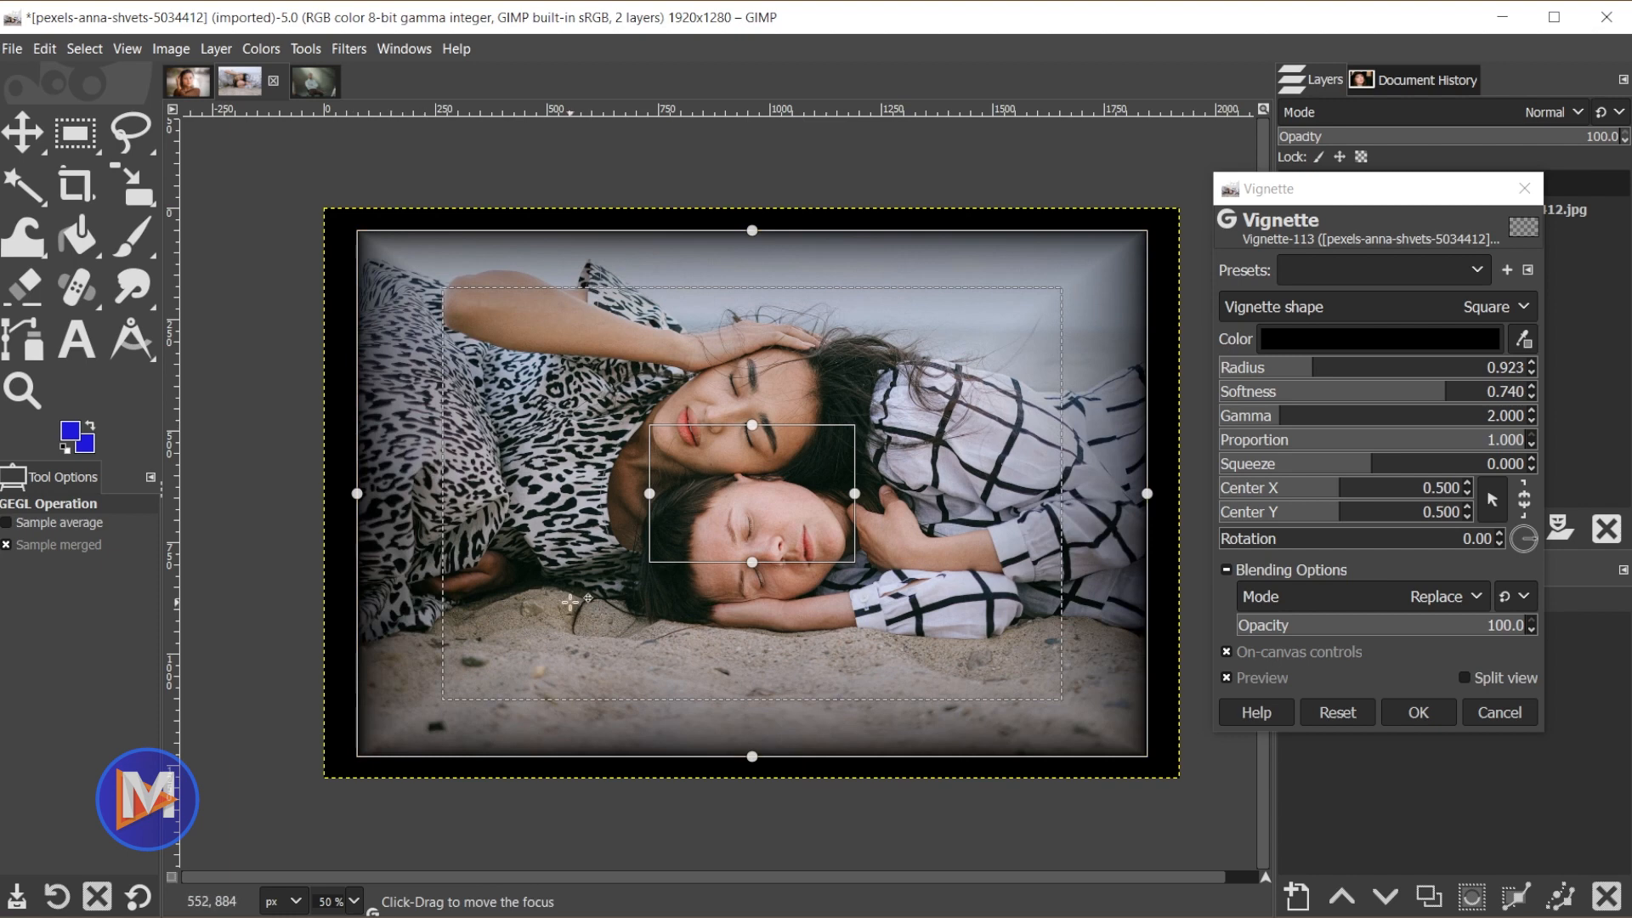
# - Try the Diamond and Vertical vignette shapes and settle on Horizontal
pyautogui.click(1381, 311)
pyautogui.click(1360, 389)
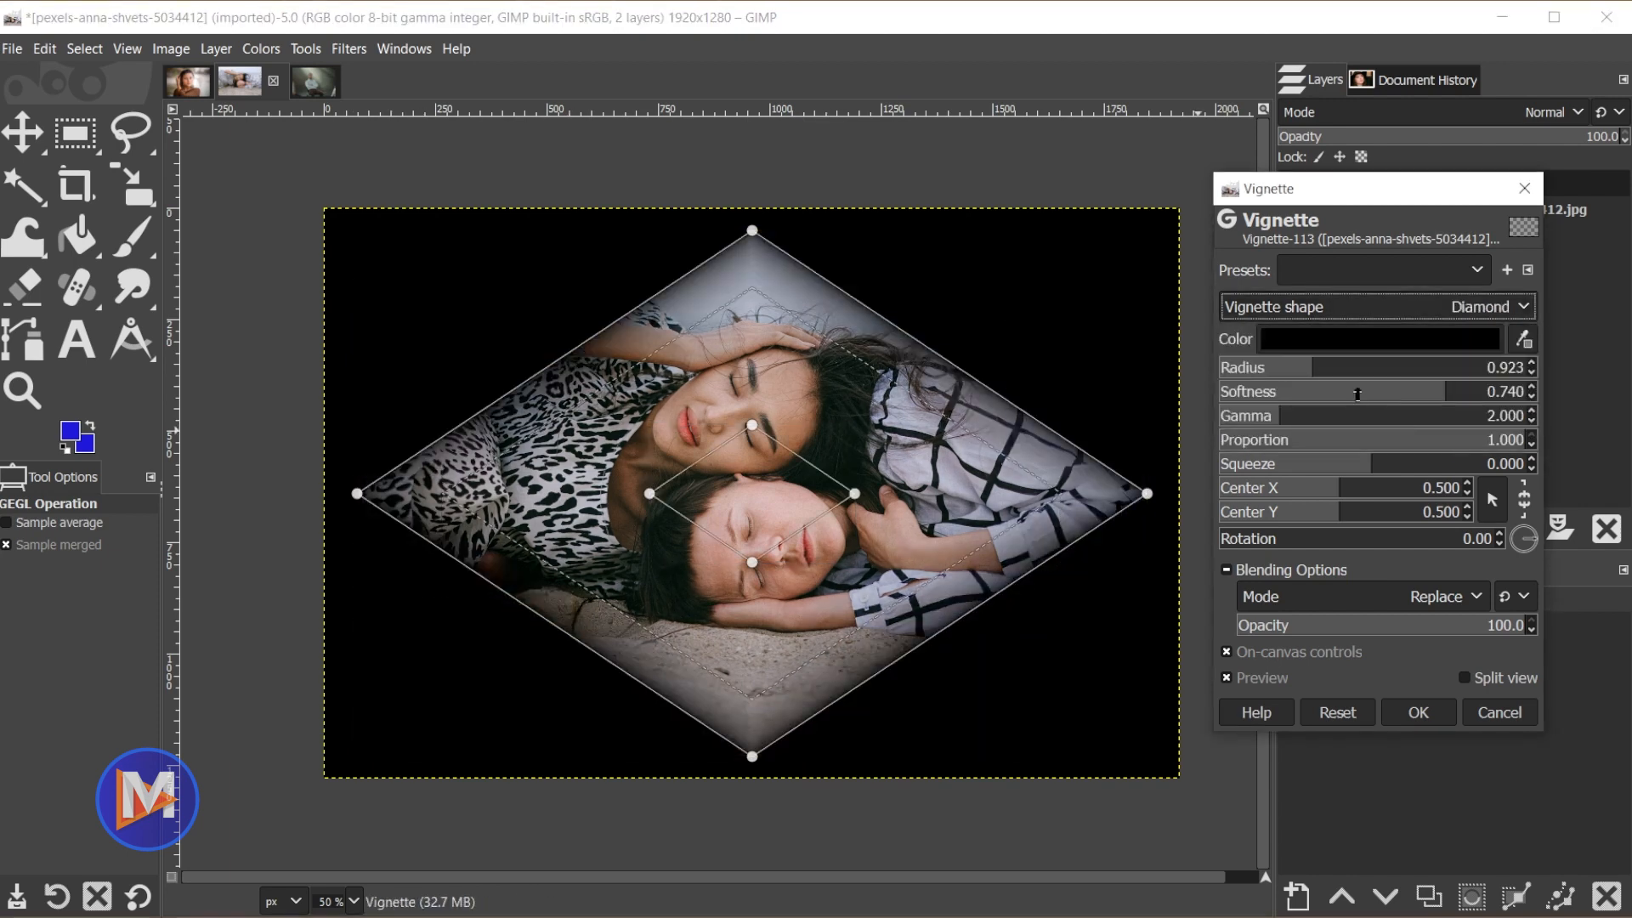
pyautogui.scroll(-1, 1388, 313)
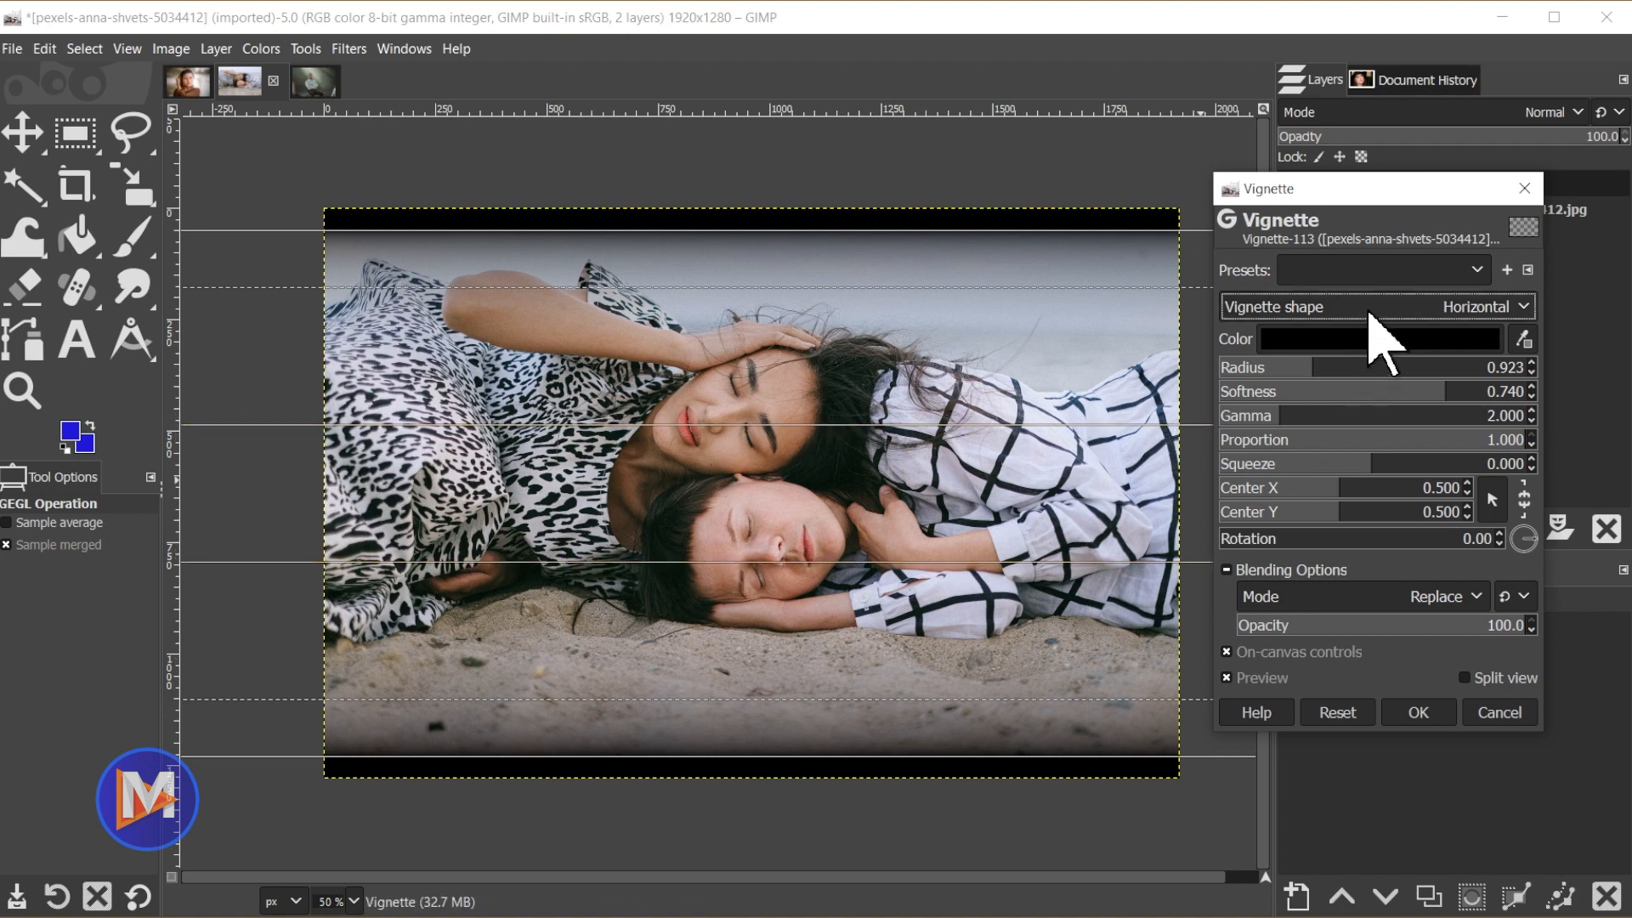
pyautogui.scroll(-1, 1371, 310)
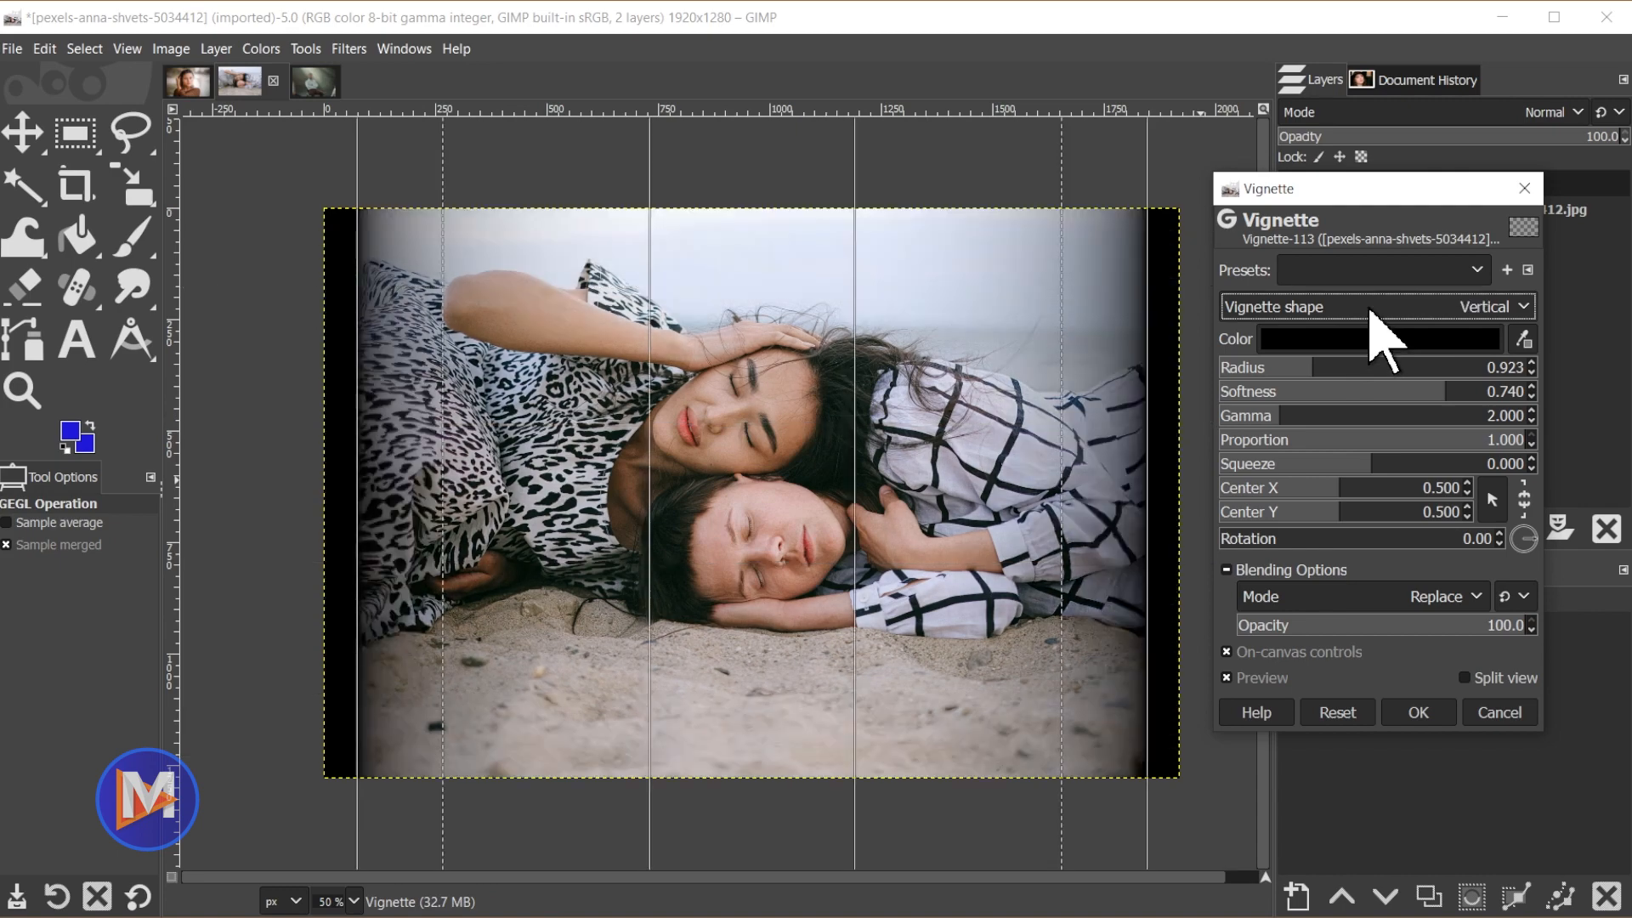
pyautogui.scroll(1, 1371, 312)
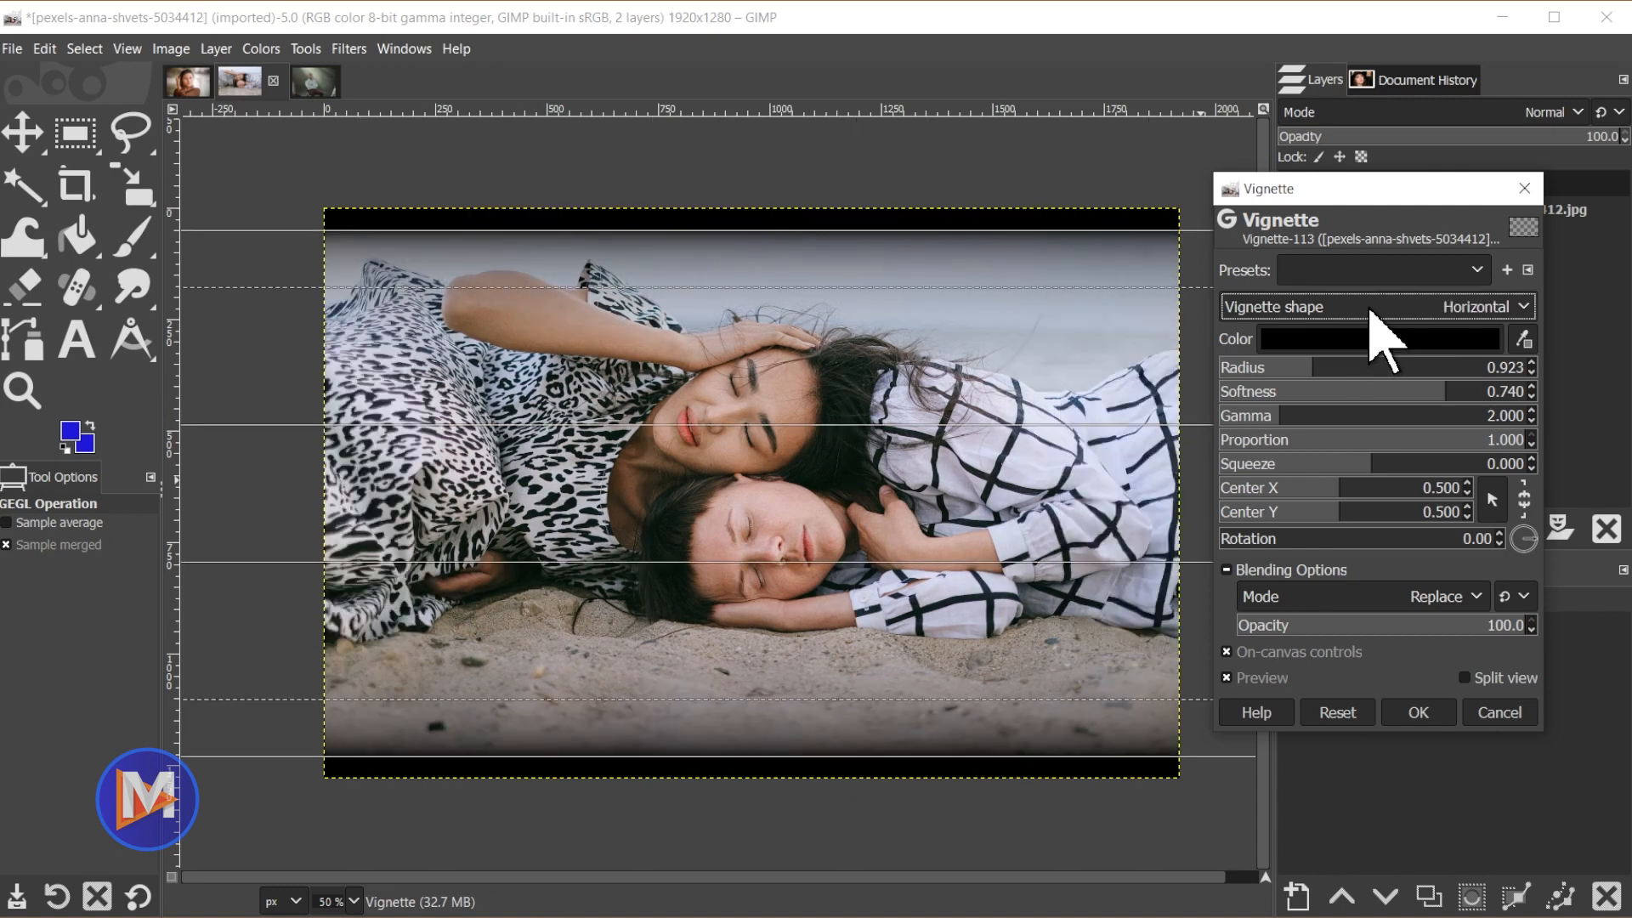
# - Set the vignette color to white (ffffff)
pyautogui.click(1322, 344)
pyautogui.click(1169, 254)
pyautogui.moveTo(1169, 255); pyautogui.dragTo(1151, 205)
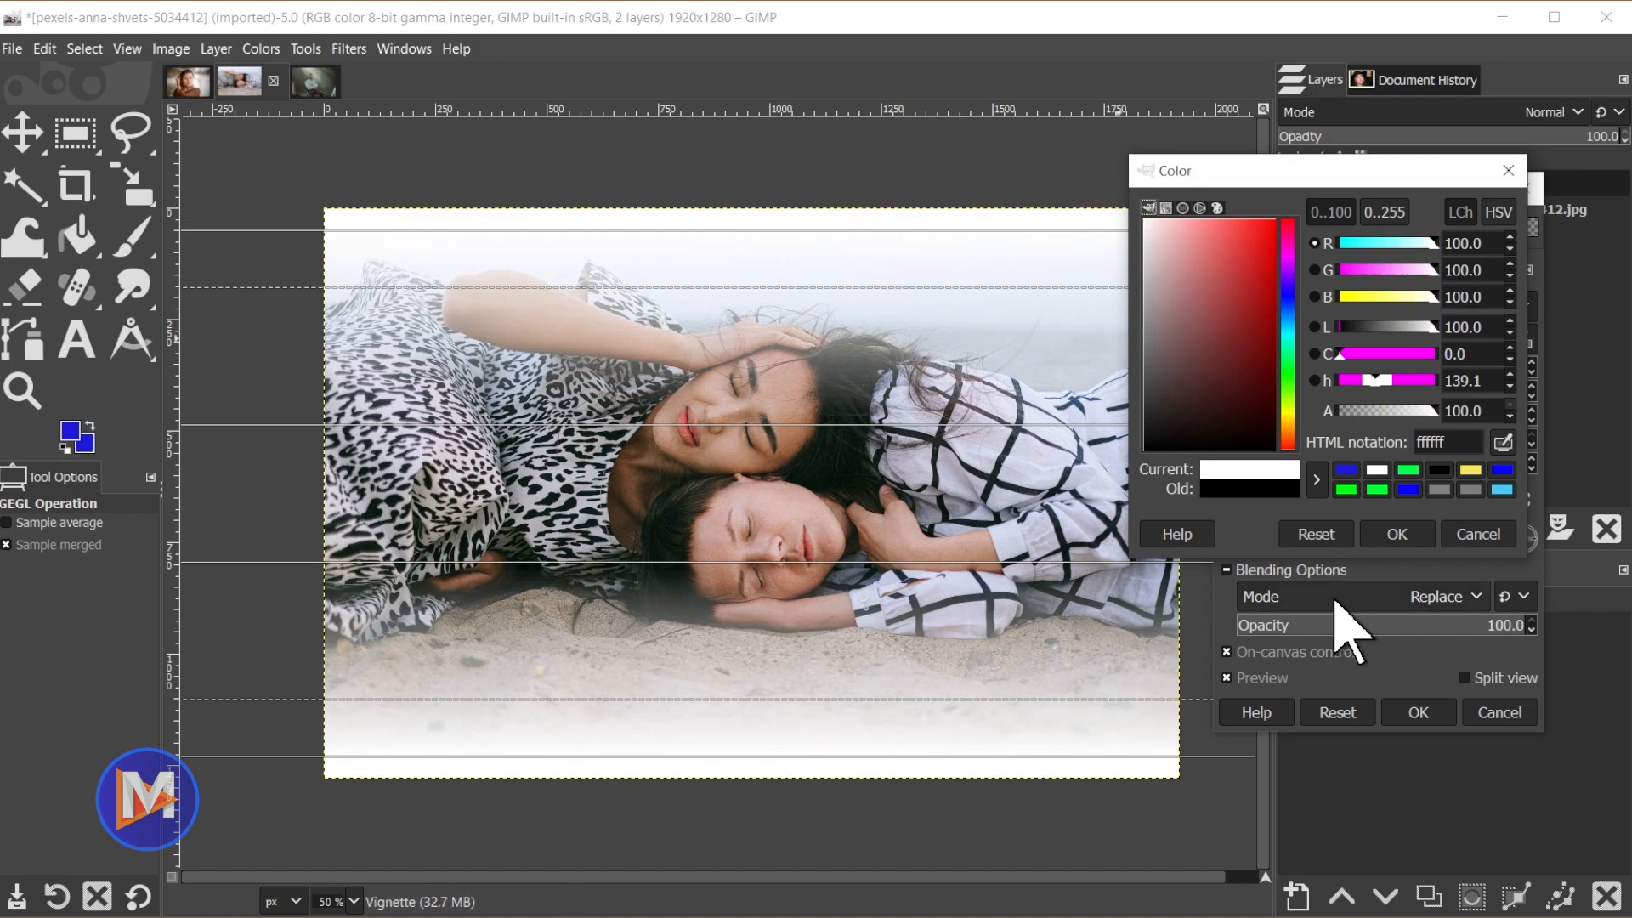
pyautogui.click(1399, 535)
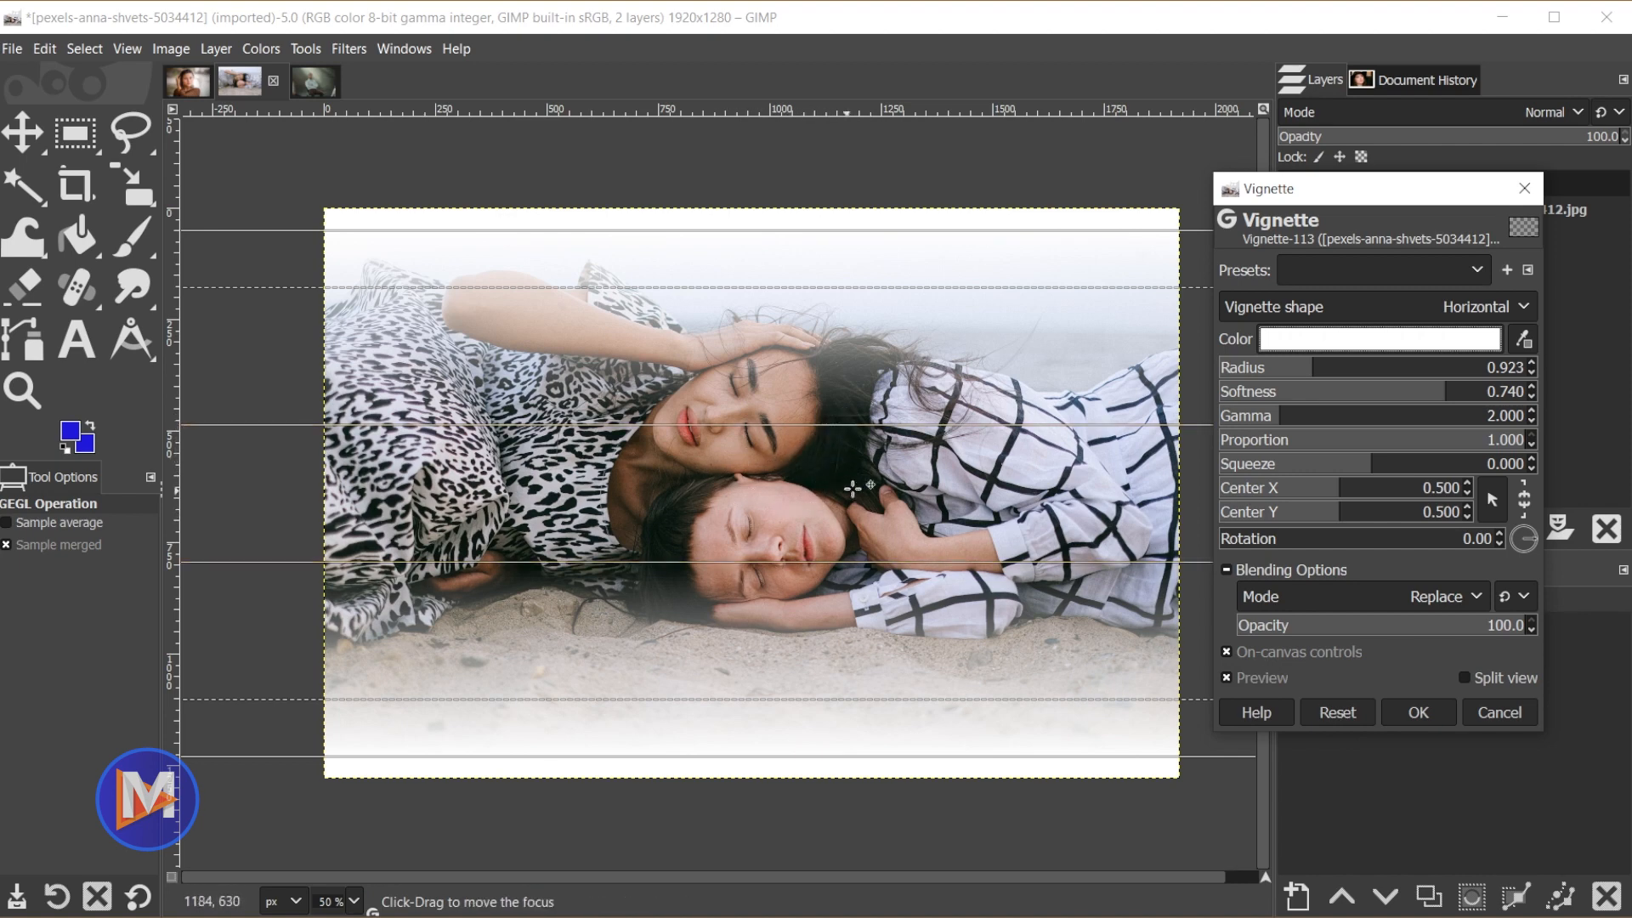
# - Move the vignette center to about X 0.503, Y 0.445, and adjust softness to about 0.519 and gamma to about 0.868
pyautogui.moveTo(810, 487)
pyautogui.mouseDown()
pyautogui.moveTo(810, 434)
pyautogui.moveTo(811, 457)
pyautogui.mouseUp()
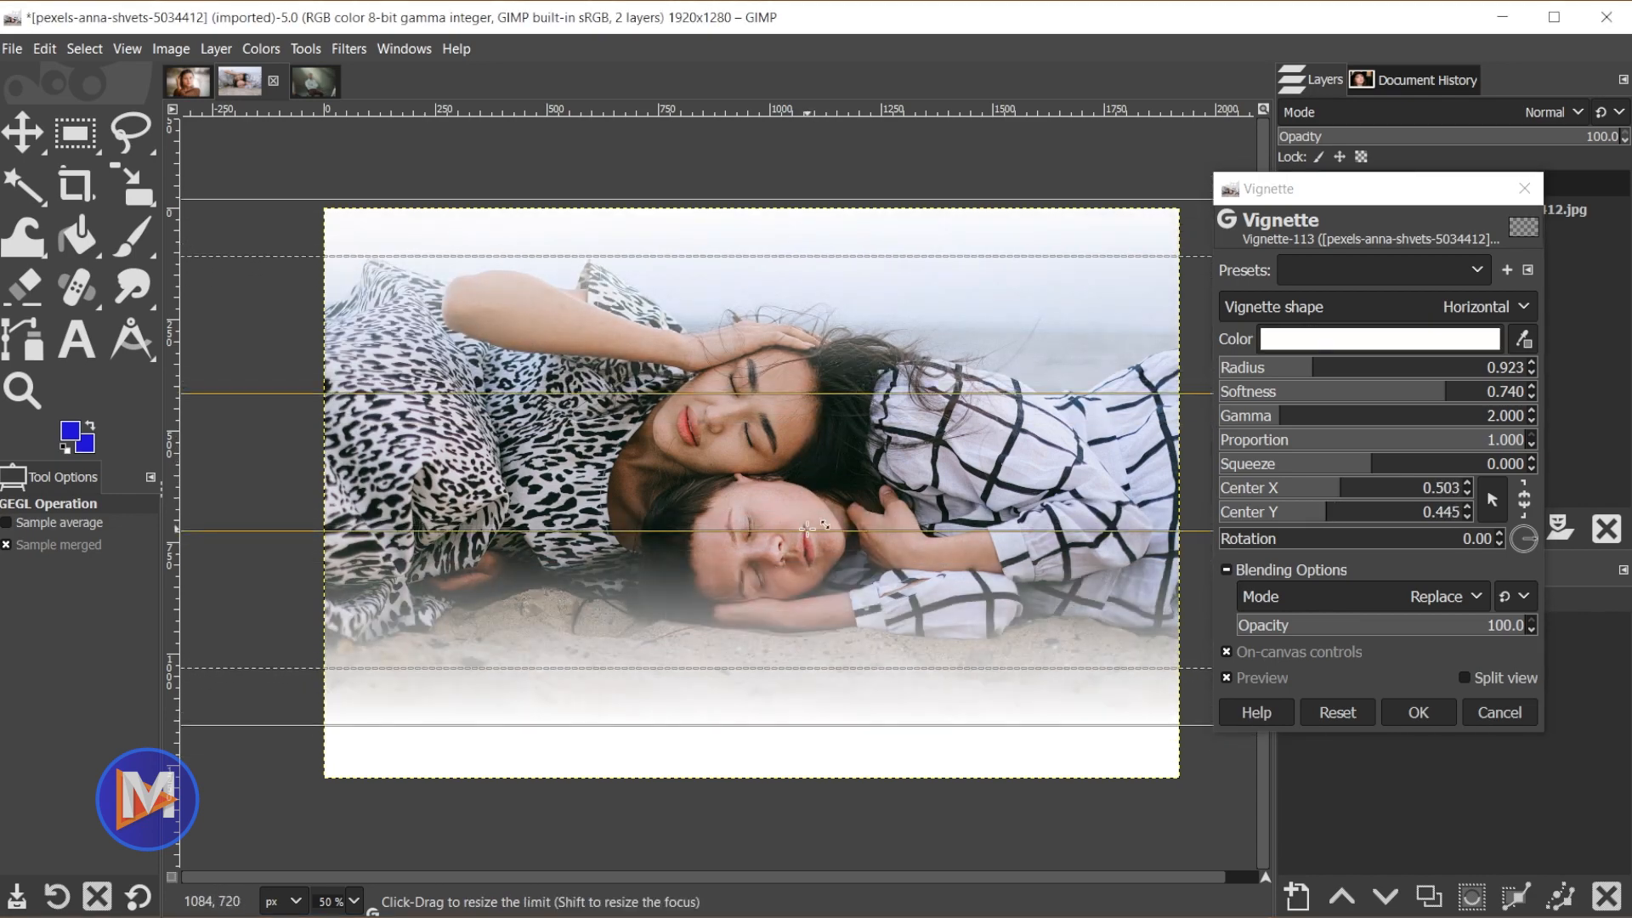
pyautogui.moveTo(807, 528); pyautogui.dragTo(799, 588)
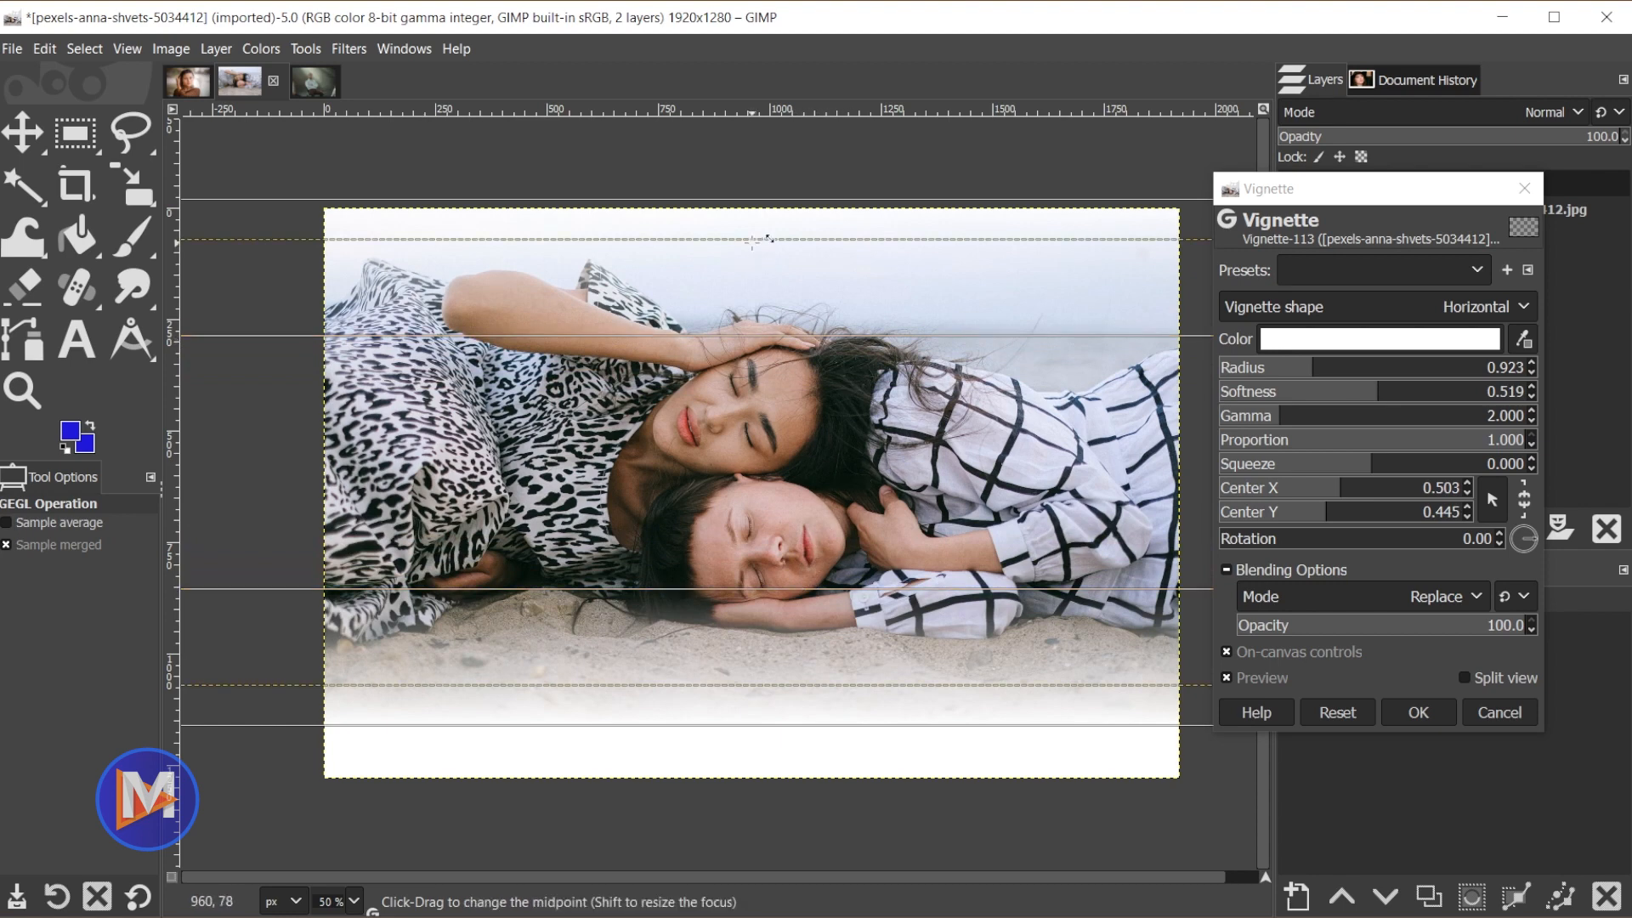
pyautogui.moveTo(759, 240); pyautogui.dragTo(758, 273)
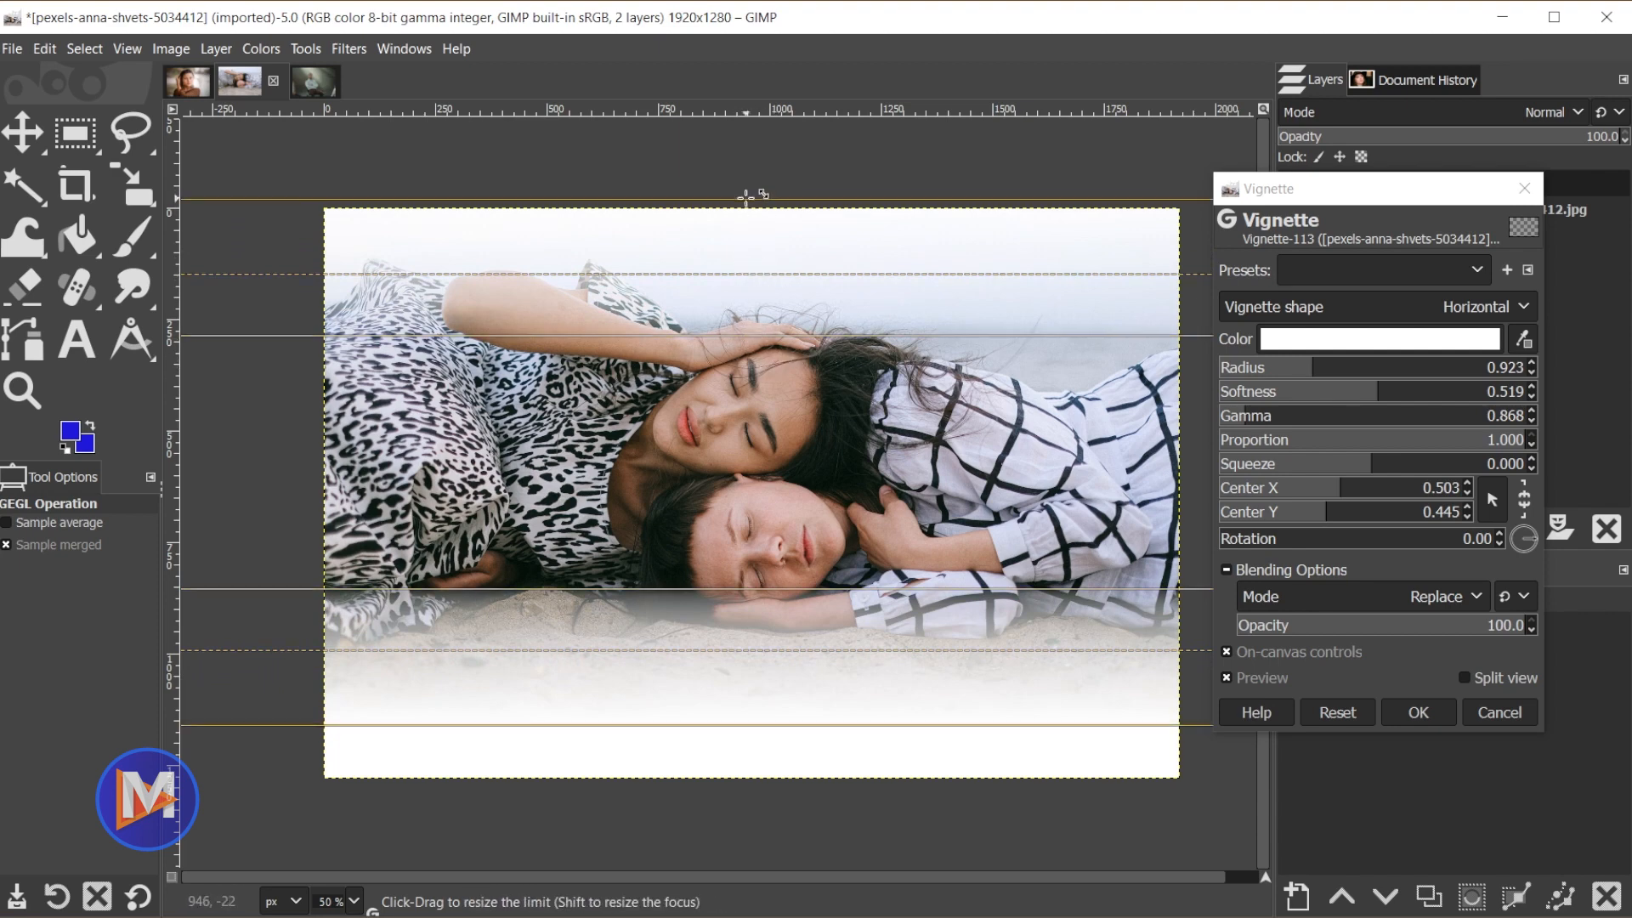
# - Expand the vignette to a radius of about 1.222, with softness about 0.601 and gamma about 1.006
pyautogui.moveTo(742, 200); pyautogui.dragTo(741, 114)
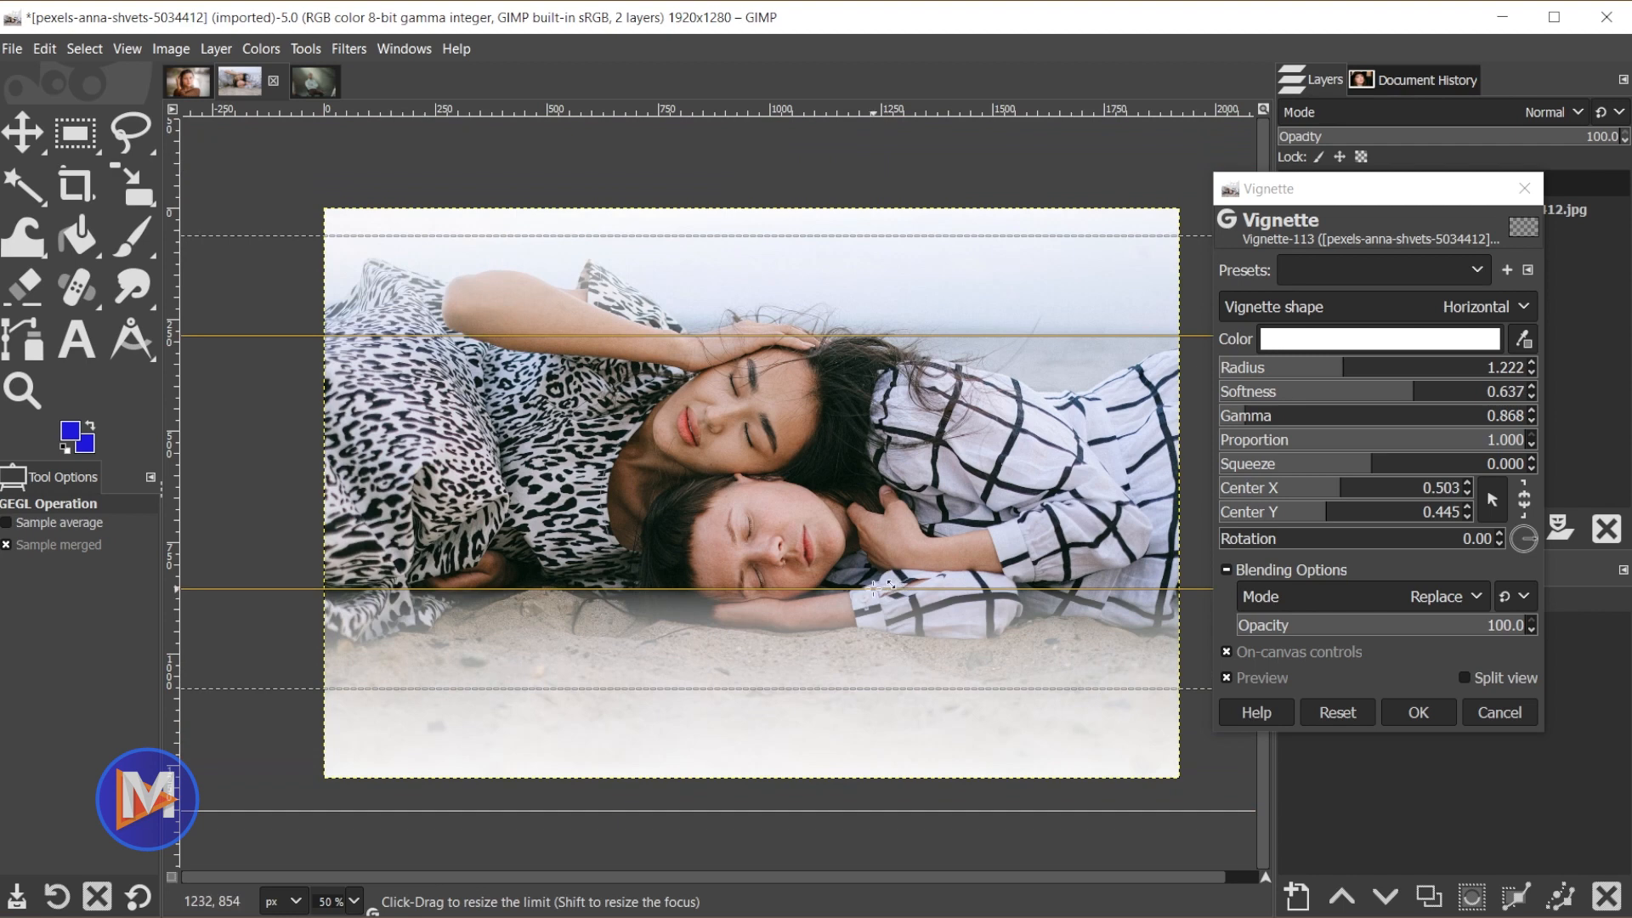
pyautogui.moveTo(879, 587); pyautogui.dragTo(880, 601)
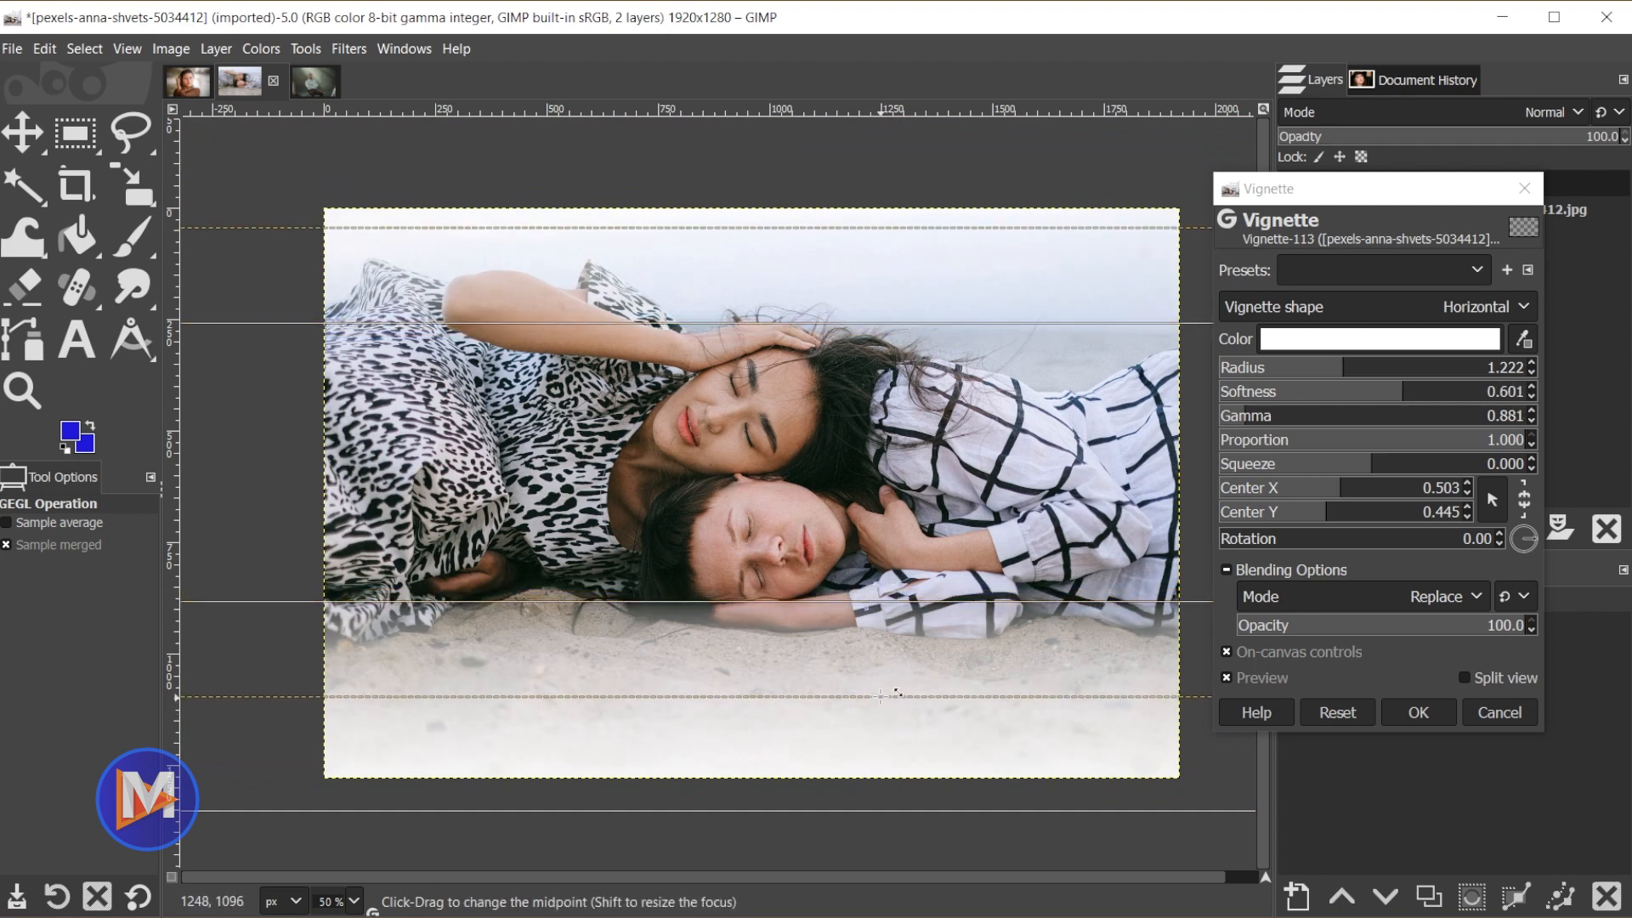
pyautogui.moveTo(880, 696); pyautogui.dragTo(880, 706)
# - Compare the photo without and with the white vignette in the filter preview, and apply the filter to the Vignette layer
pyautogui.click(1228, 678)
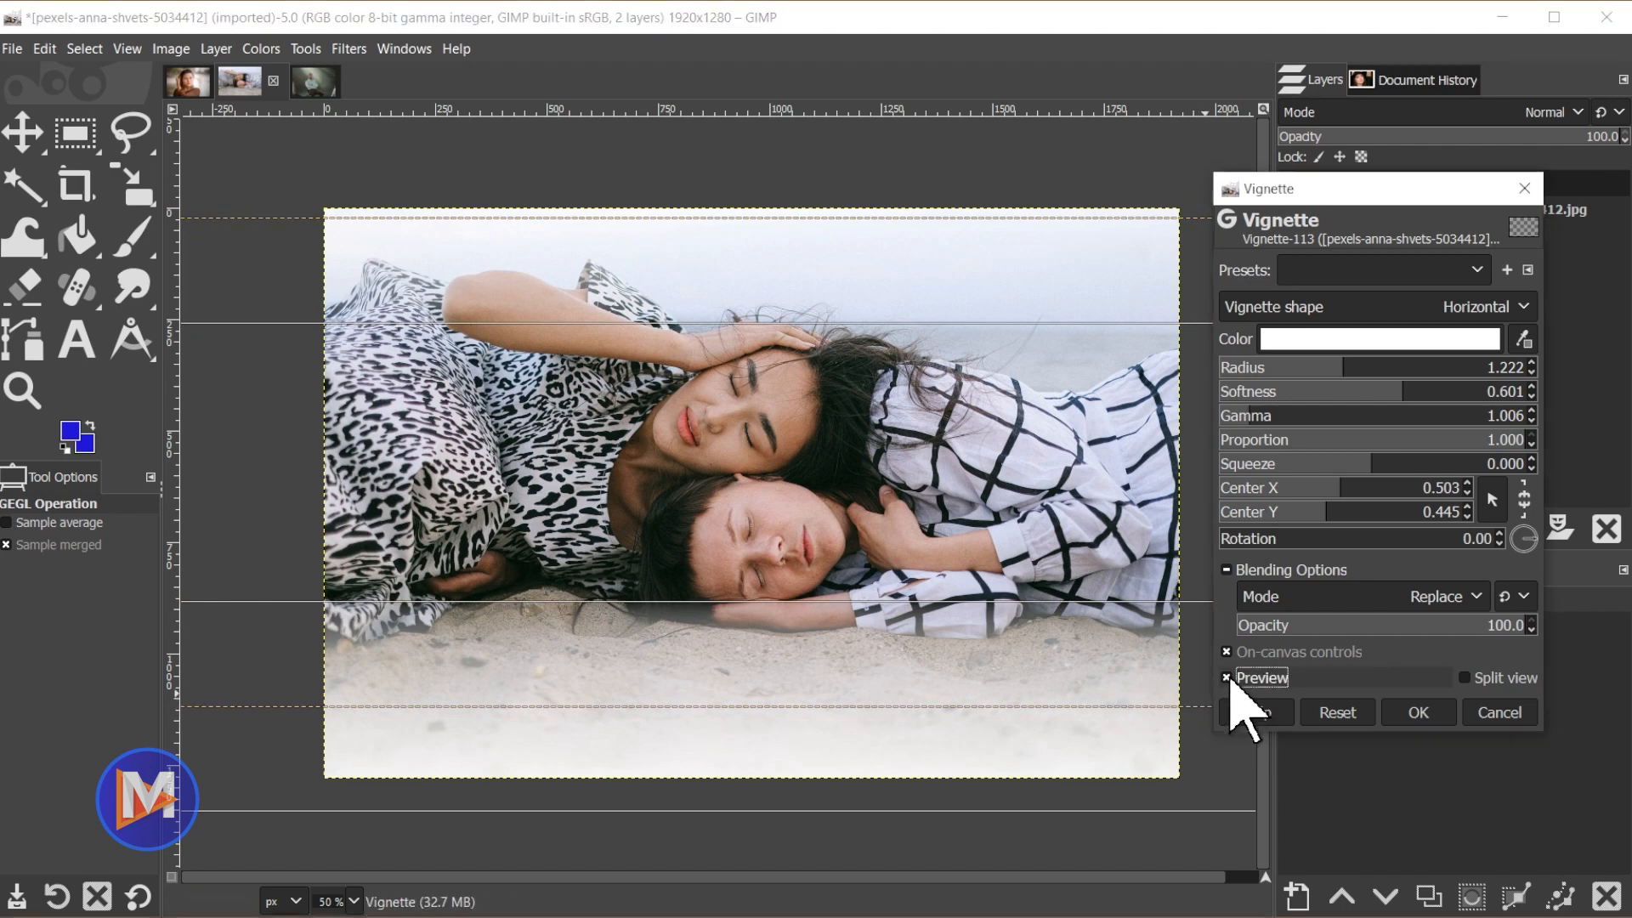
pyautogui.click(1229, 678)
pyautogui.click(1418, 714)
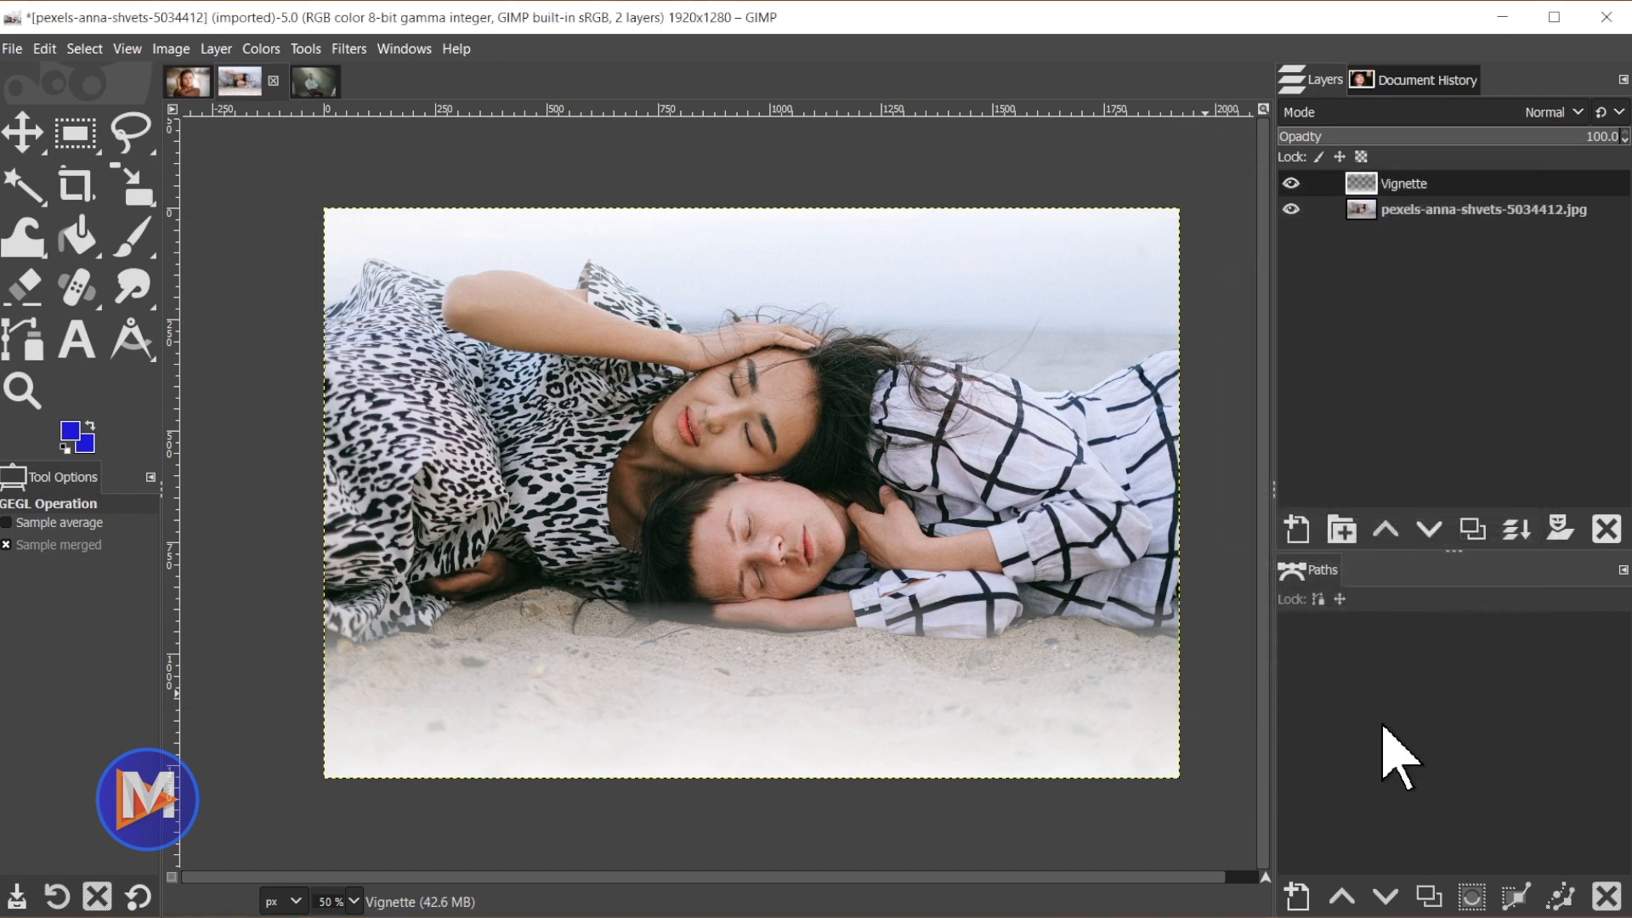
# - Compare the photo with and without the vignette by toggling the Vignette layer's visibility, leaving the layer shown
pyautogui.click(1290, 183)
pyautogui.click(1290, 183)
pyautogui.click(1290, 183)
pyautogui.click(1382, 213)
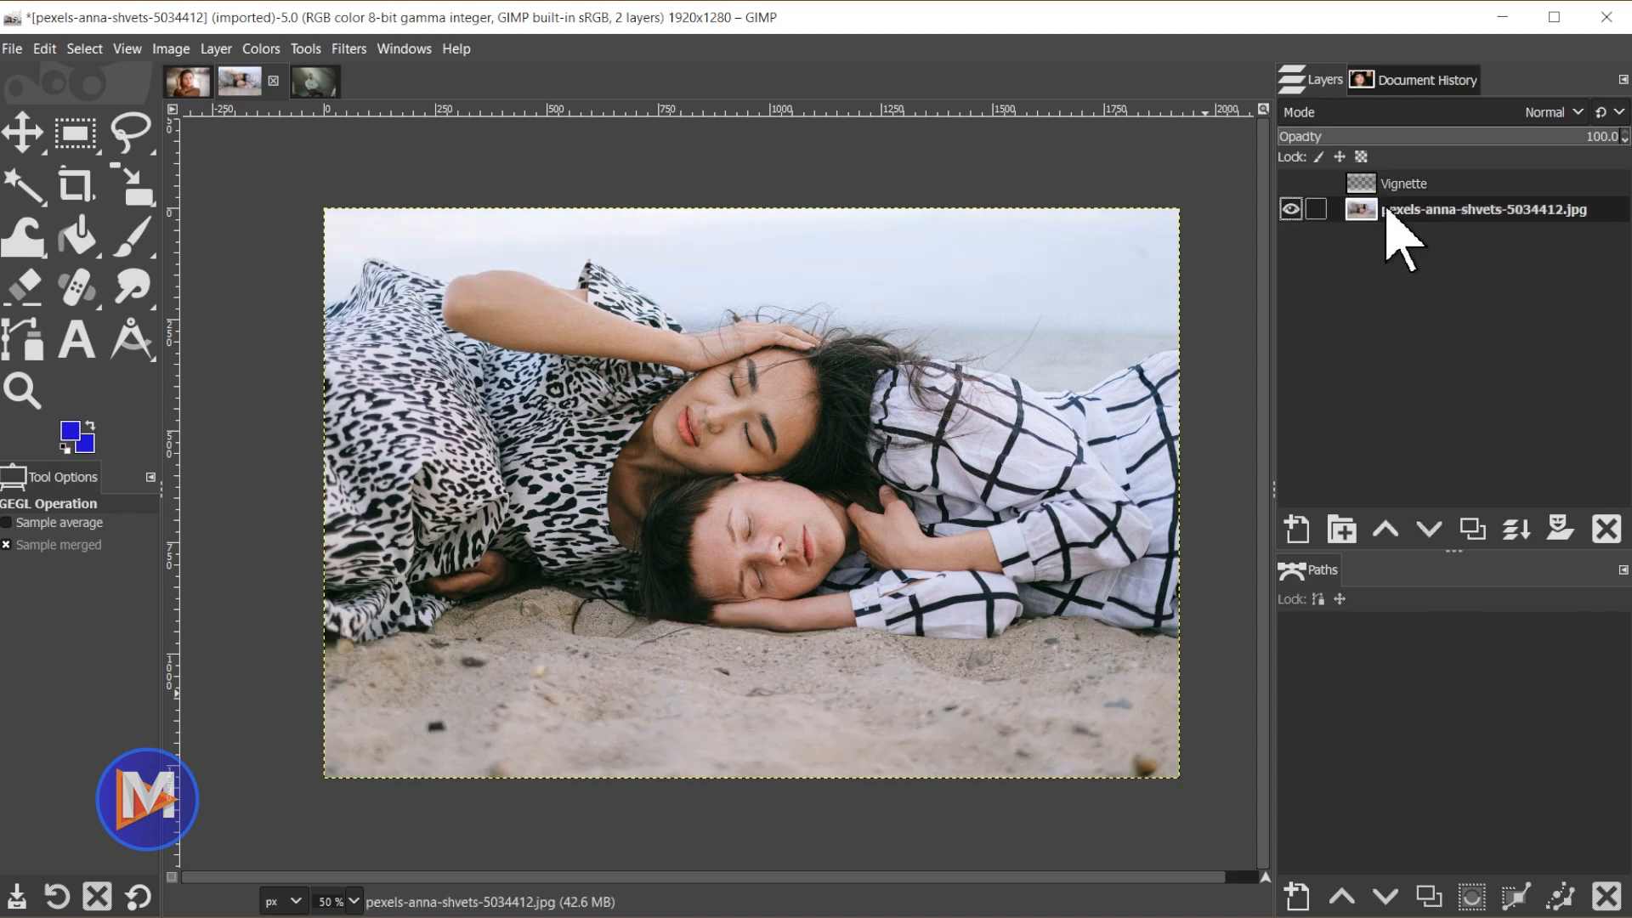
pyautogui.click(1290, 183)
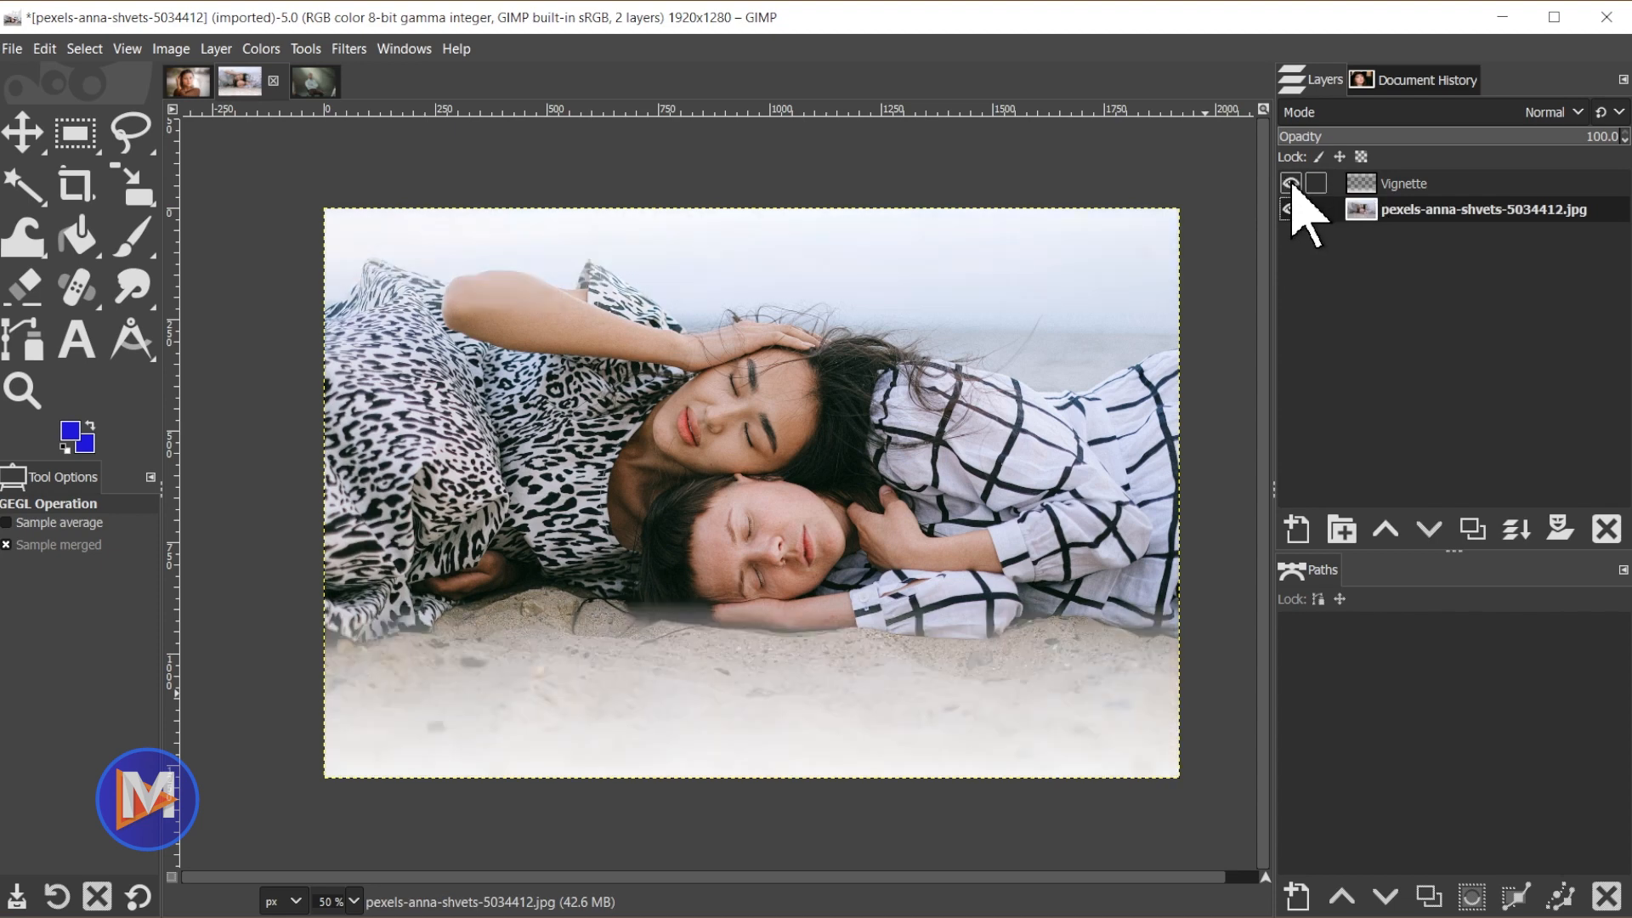
# - Delete the Vignette layer and undo the deletion
pyautogui.click(1366, 189)
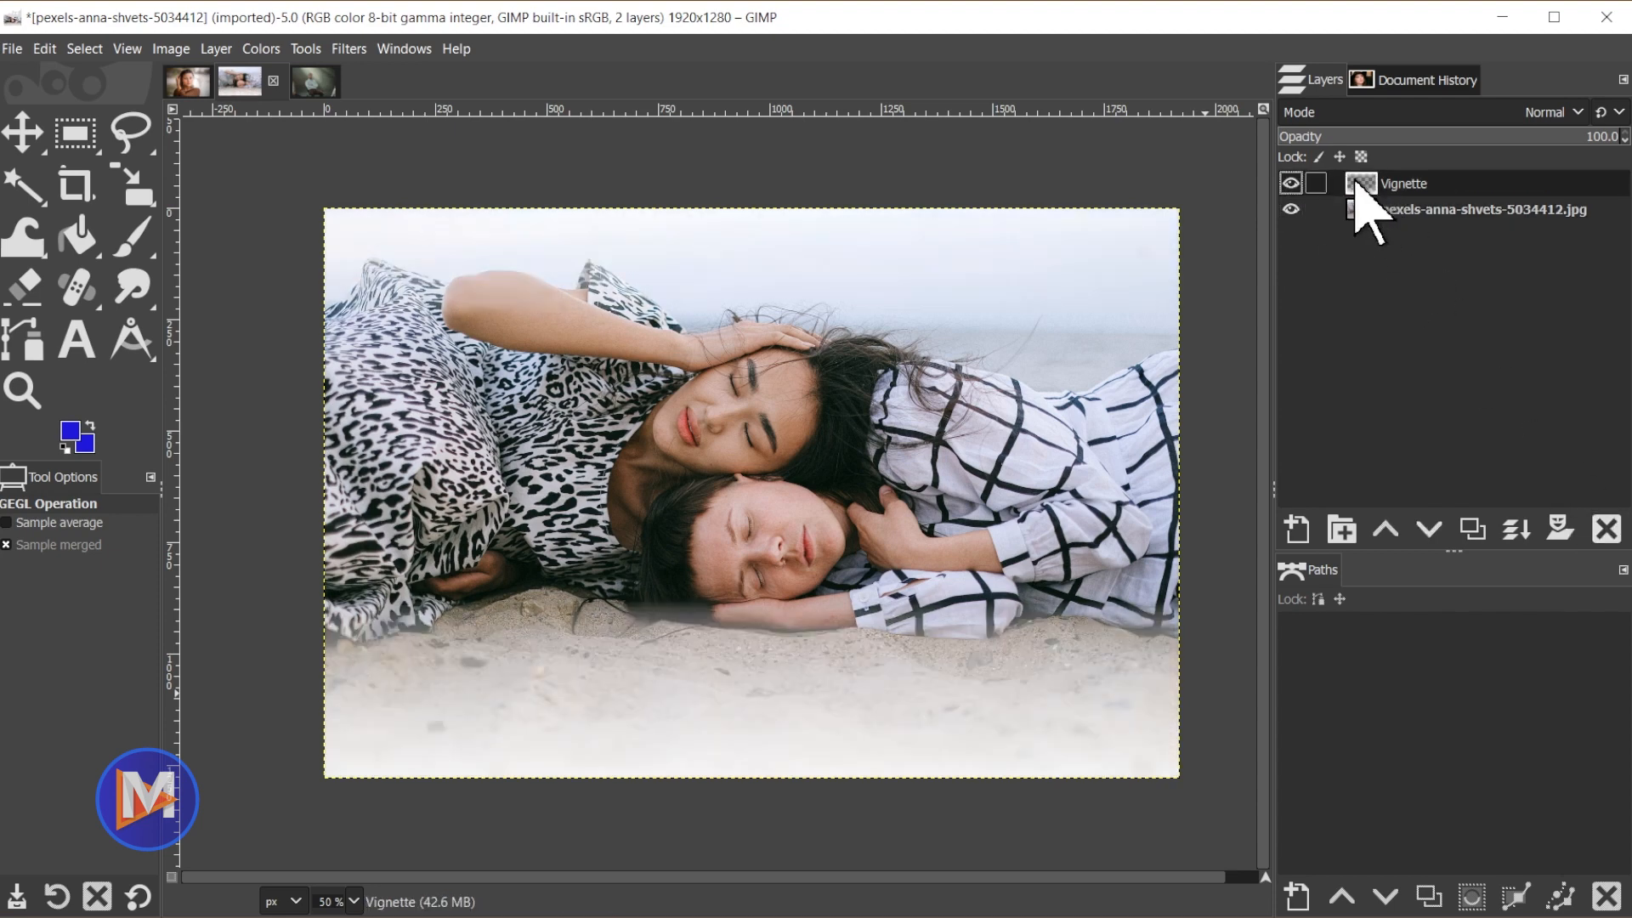
pyautogui.click(1605, 528)
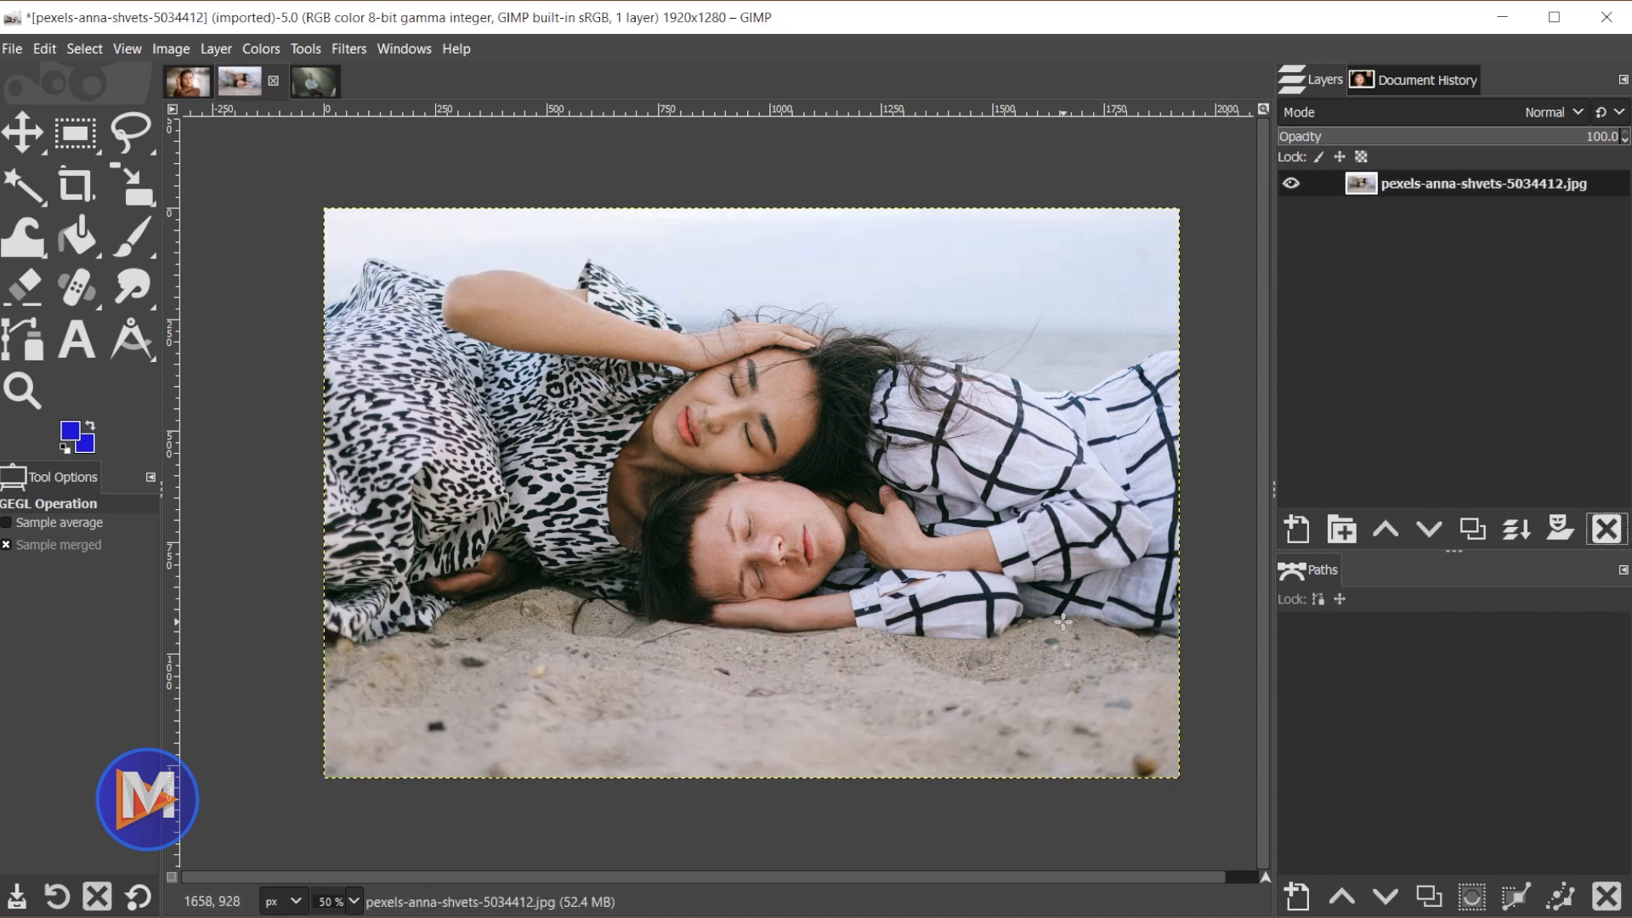
pyautogui.hotkey('ctrl', 'z')
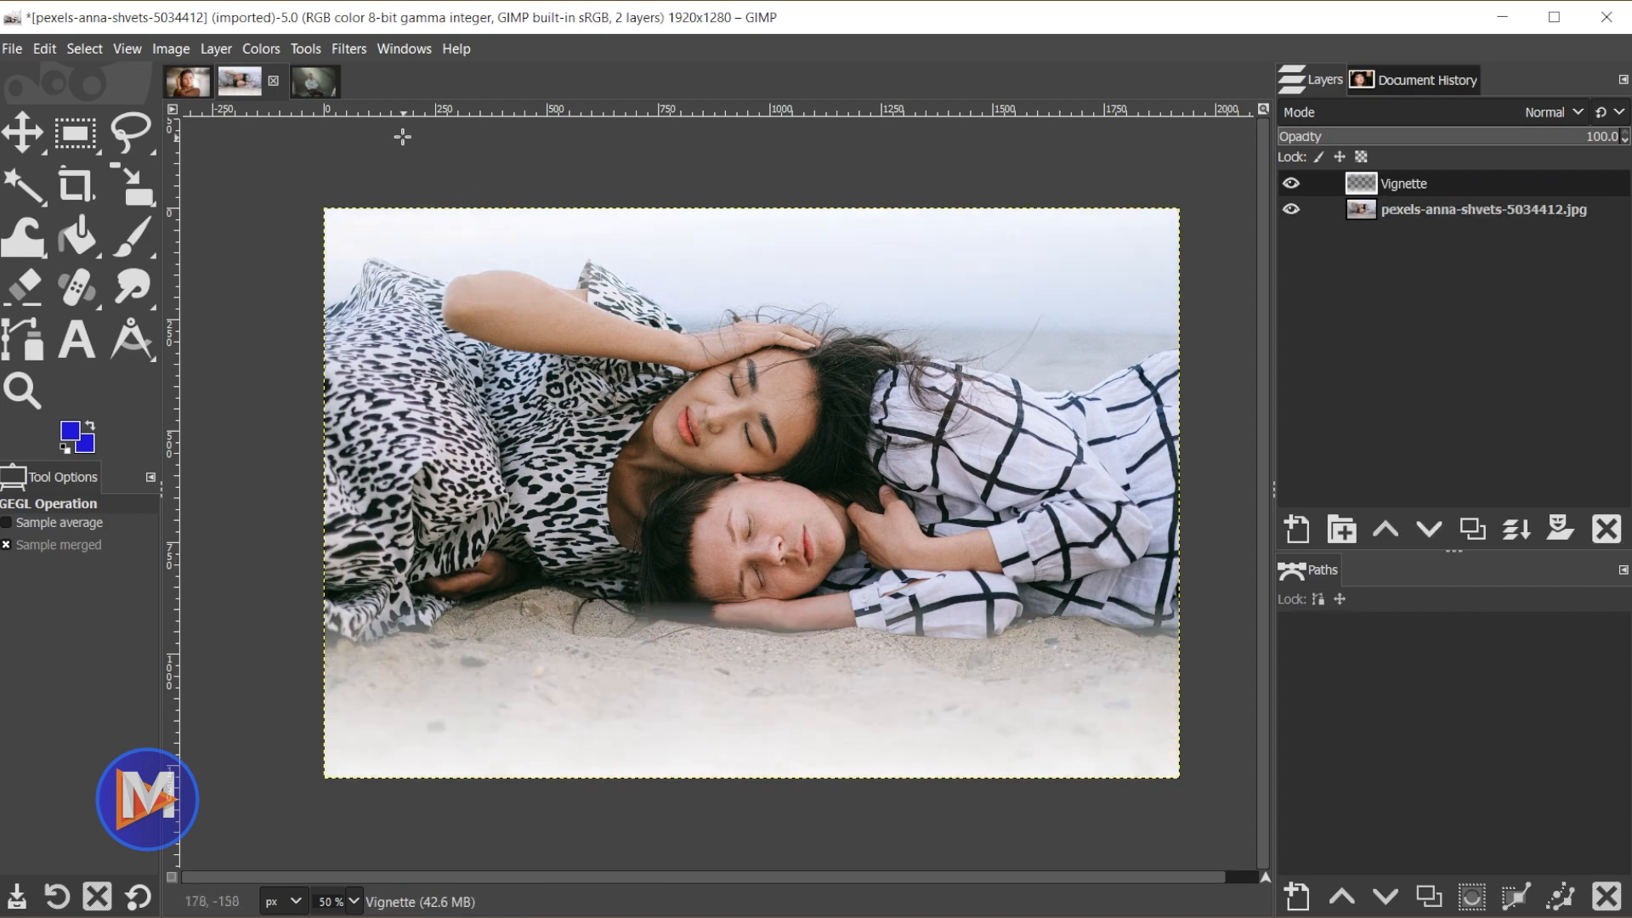
# - Switch to the photo of the seated man with crossed arms and reopen the Vignette filter on it
pyautogui.click(318, 82)
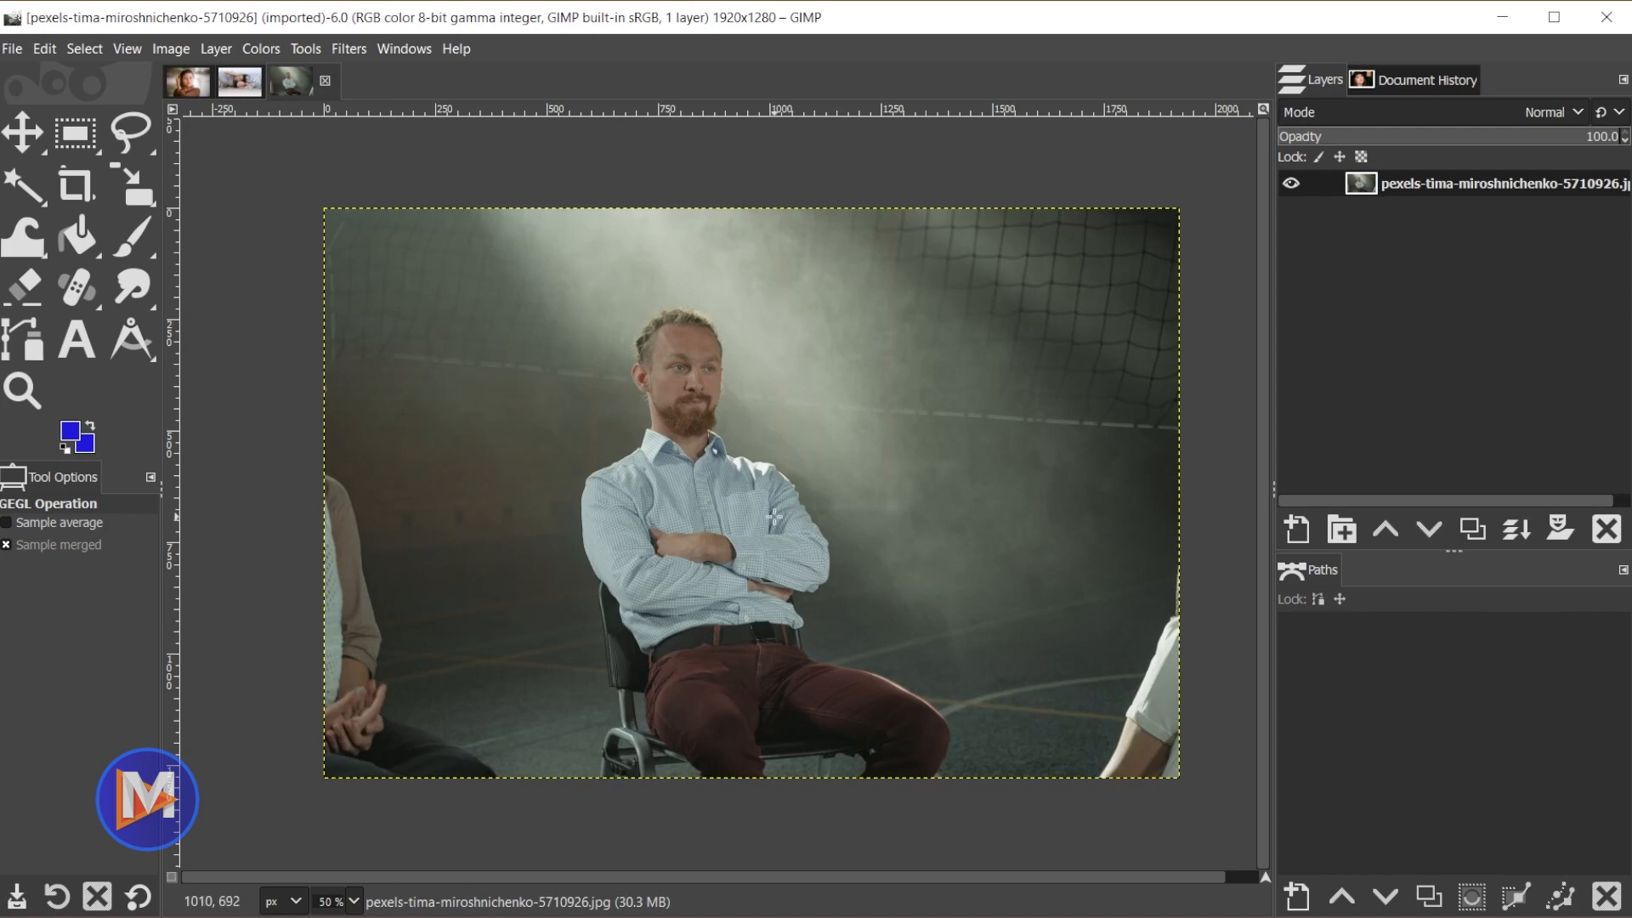
pyautogui.click(352, 50)
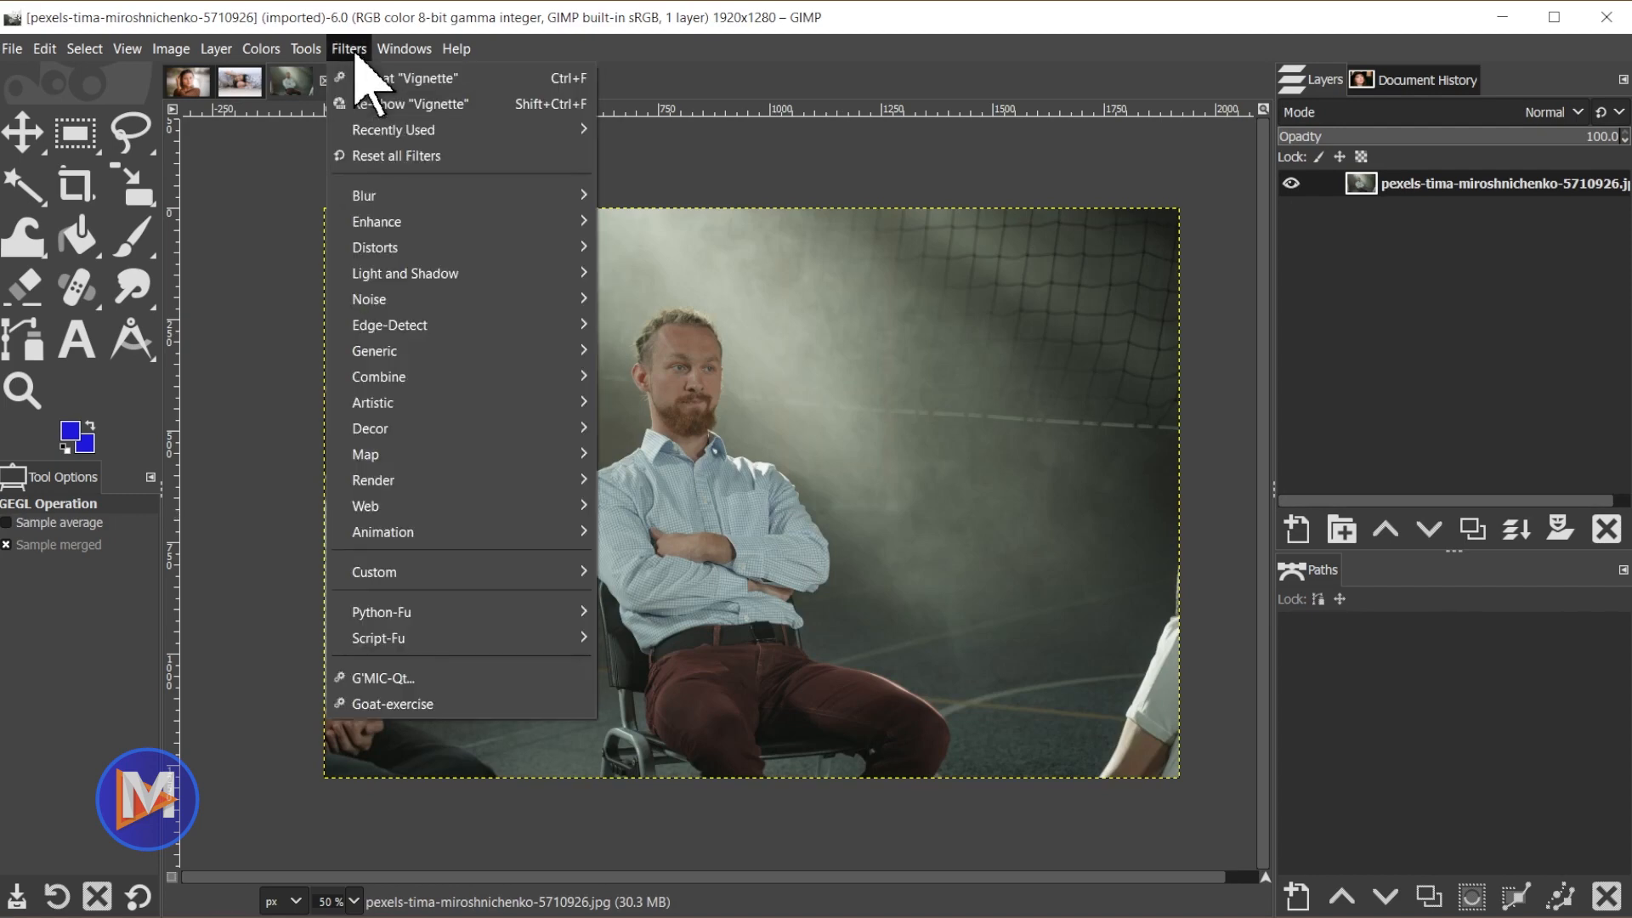
pyautogui.click(380, 104)
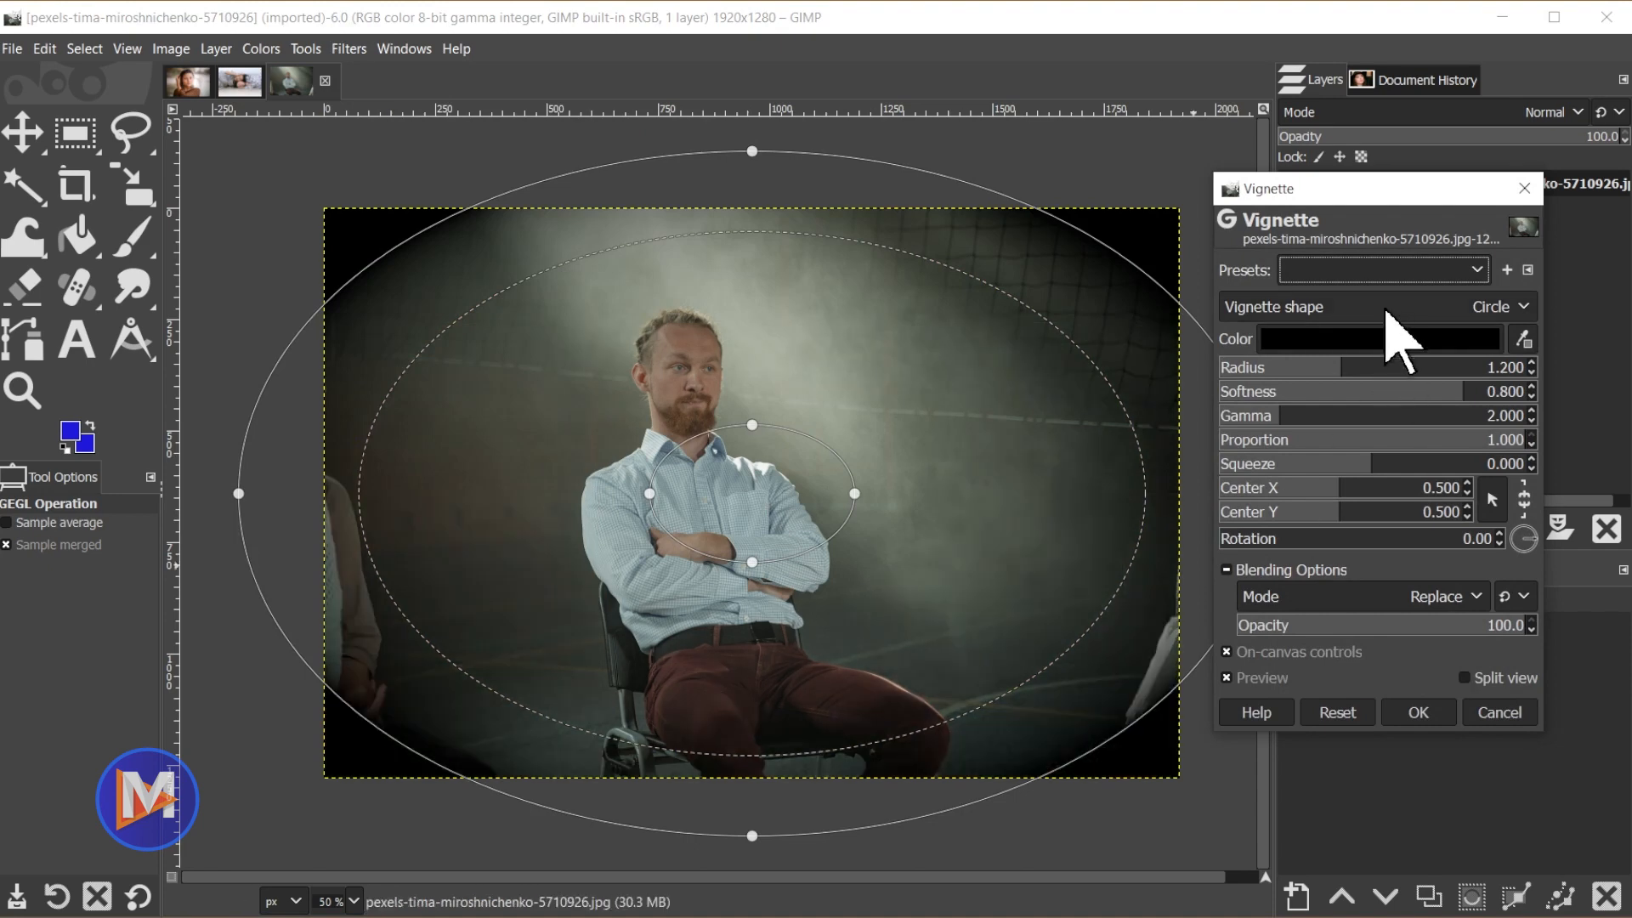
# - Set the vignette shape to Square and reshape it on canvas to center about 0.452, 0.398, radius 1.033, softness 0.575 and gamma 0.919
pyautogui.click(1388, 307)
pyautogui.click(1402, 362)
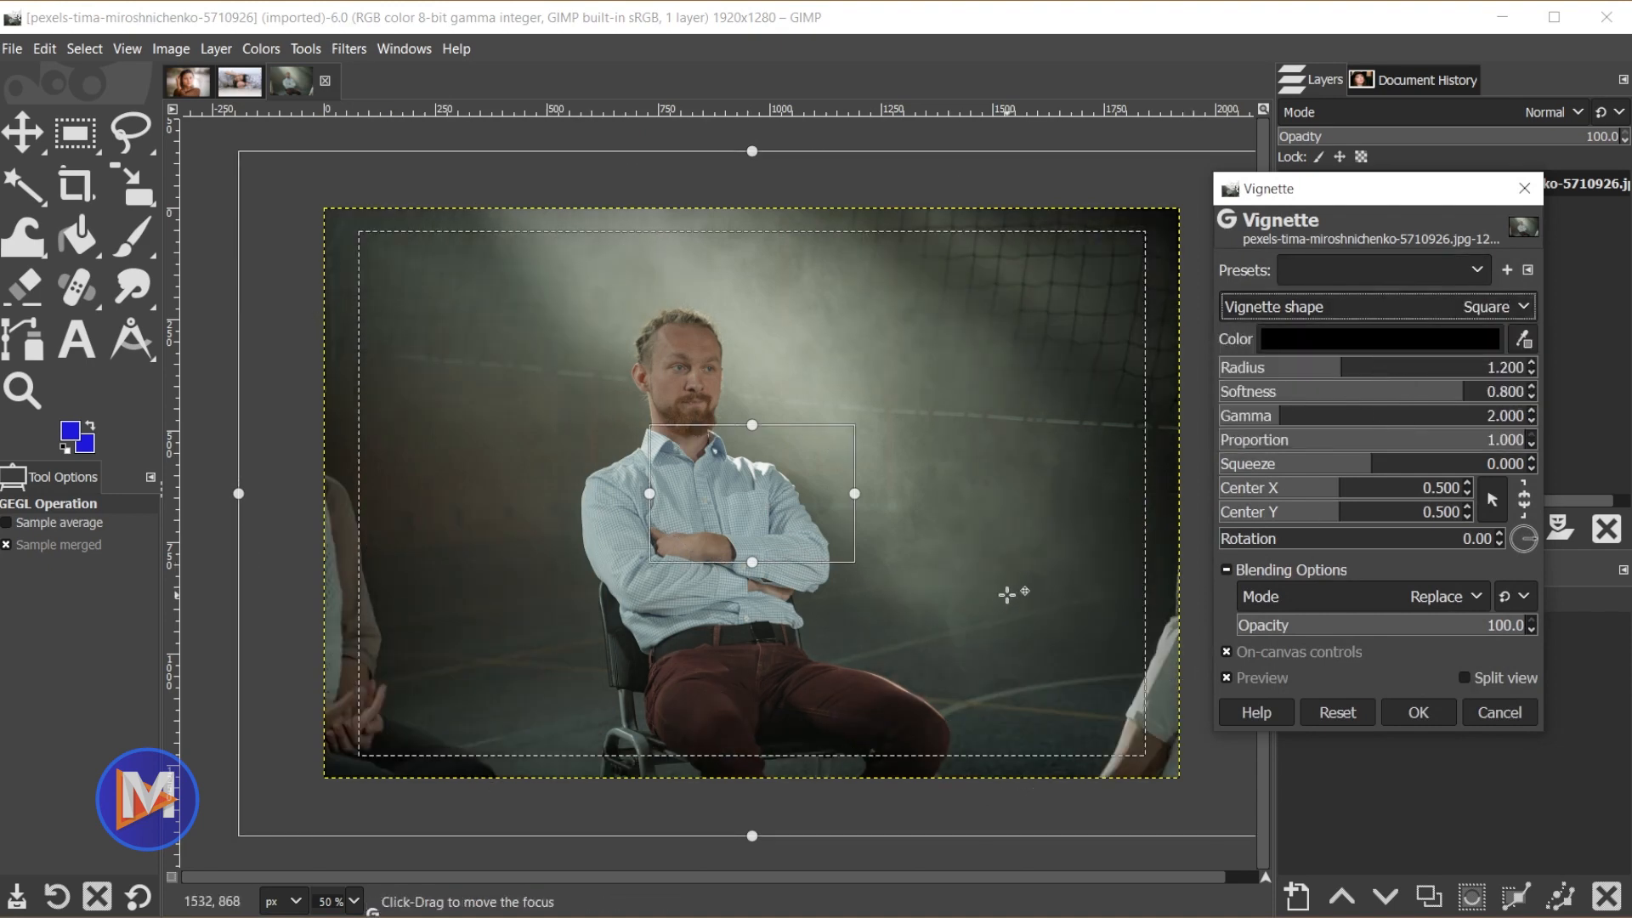
pyautogui.moveTo(237, 346); pyautogui.dragTo(311, 330)
pyautogui.moveTo(752, 491); pyautogui.dragTo(709, 433)
pyautogui.moveTo(816, 398); pyautogui.dragTo(899, 393)
pyautogui.moveTo(1073, 340); pyautogui.dragTo(1019, 342)
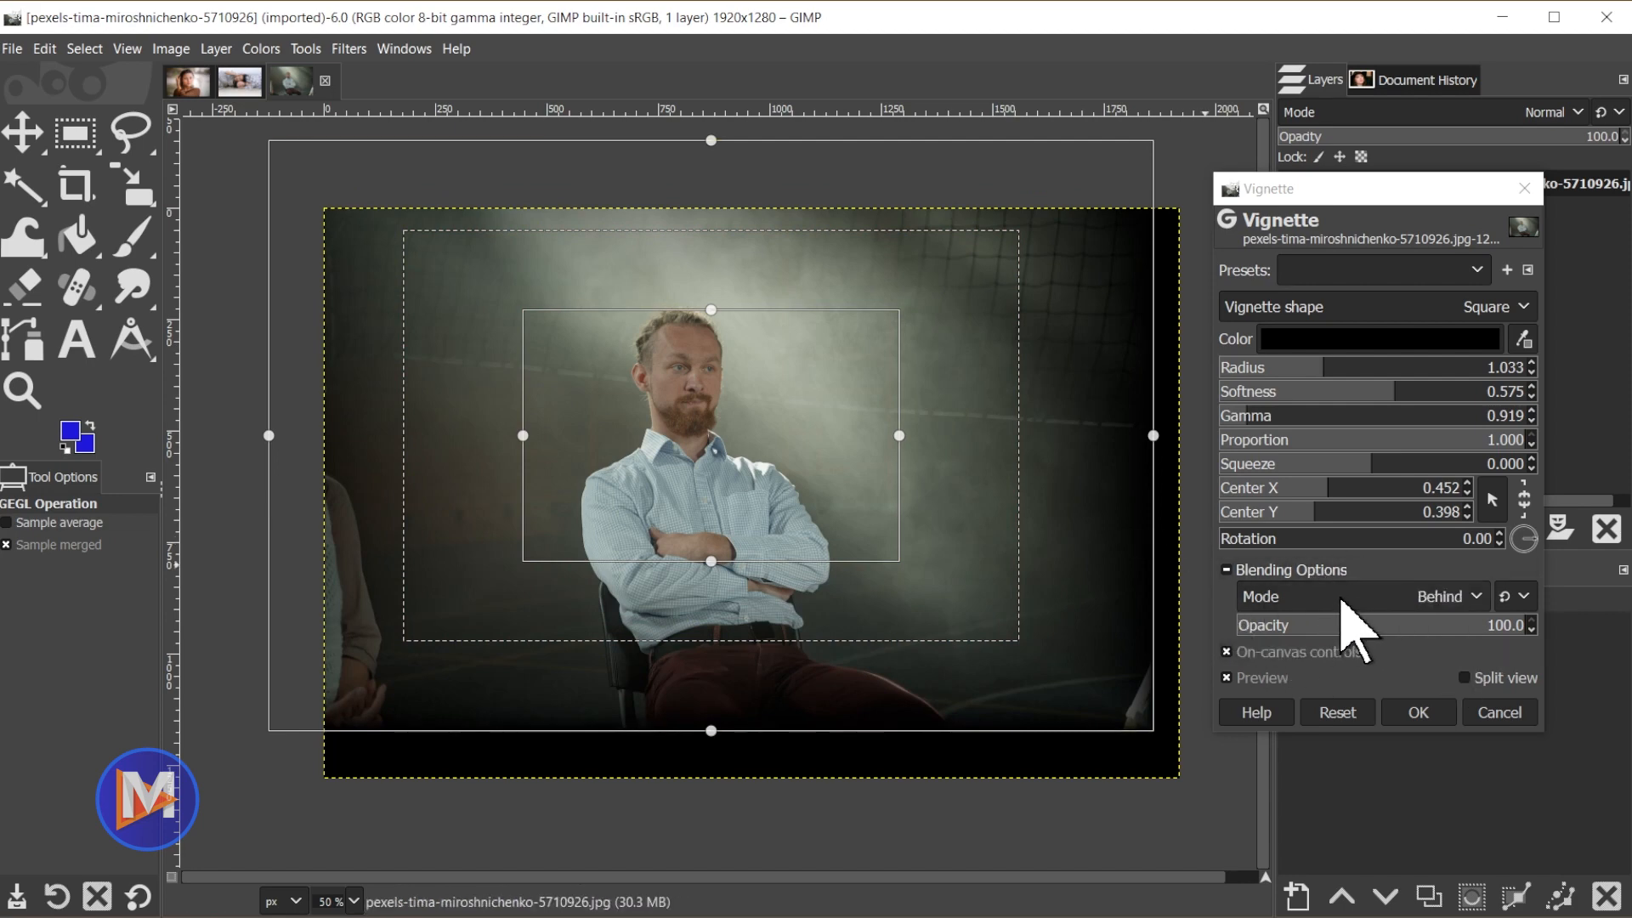
# - Try the Color erase and Merge blending modes for the vignette, moving the filter dialog away from the photo
pyautogui.scroll(-1, 1341, 599)
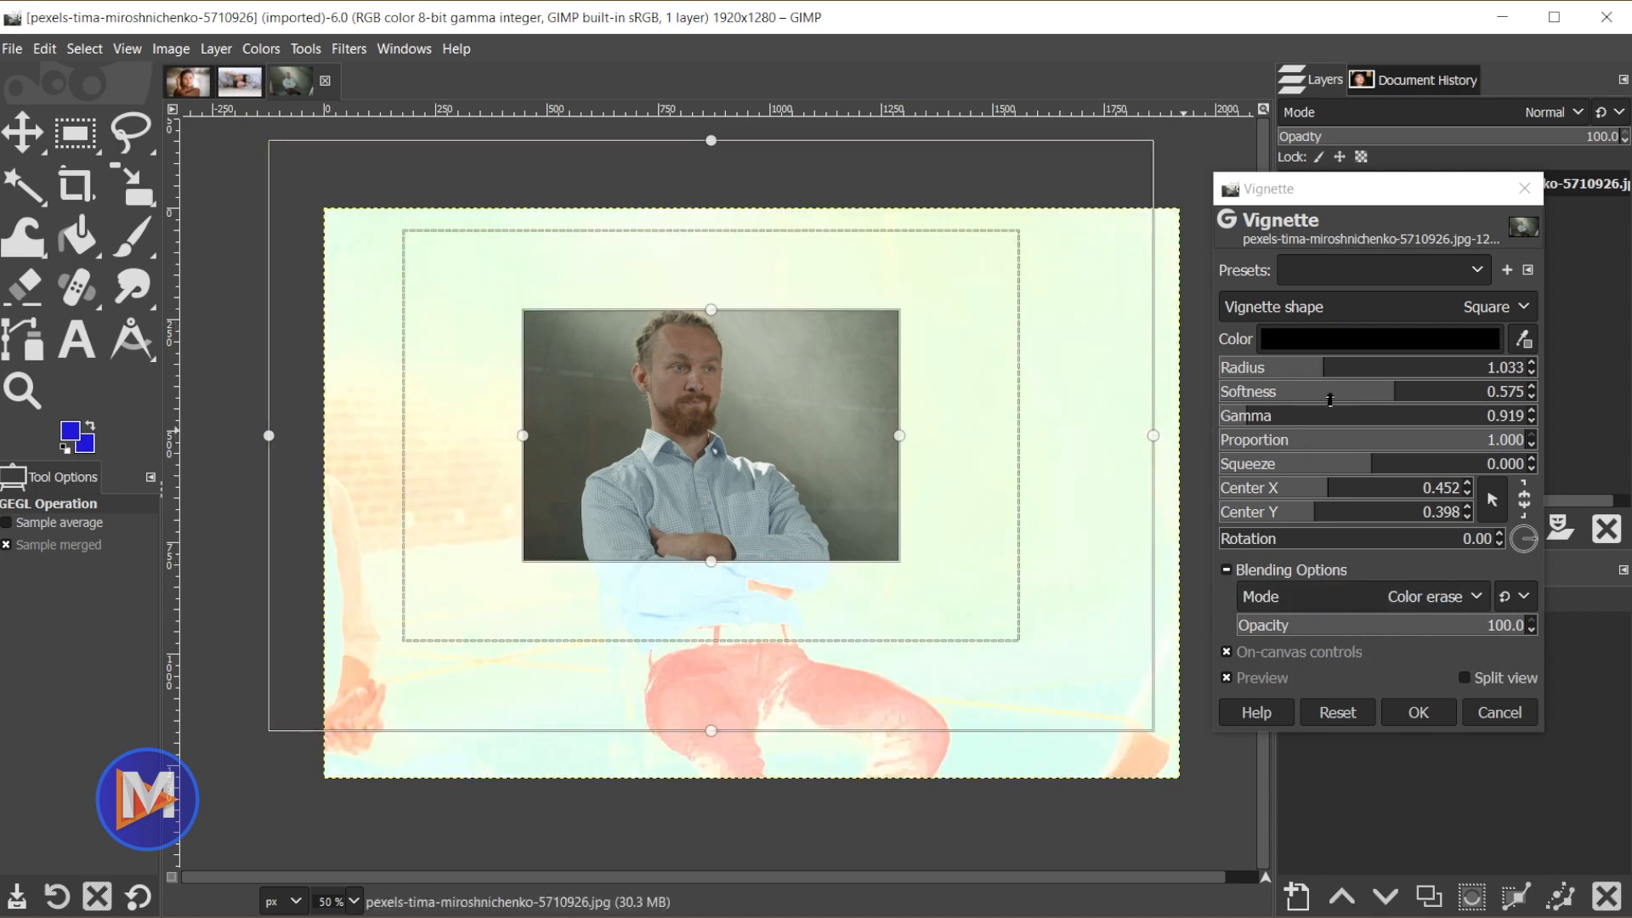
pyautogui.moveTo(1403, 192); pyautogui.dragTo(1482, 215)
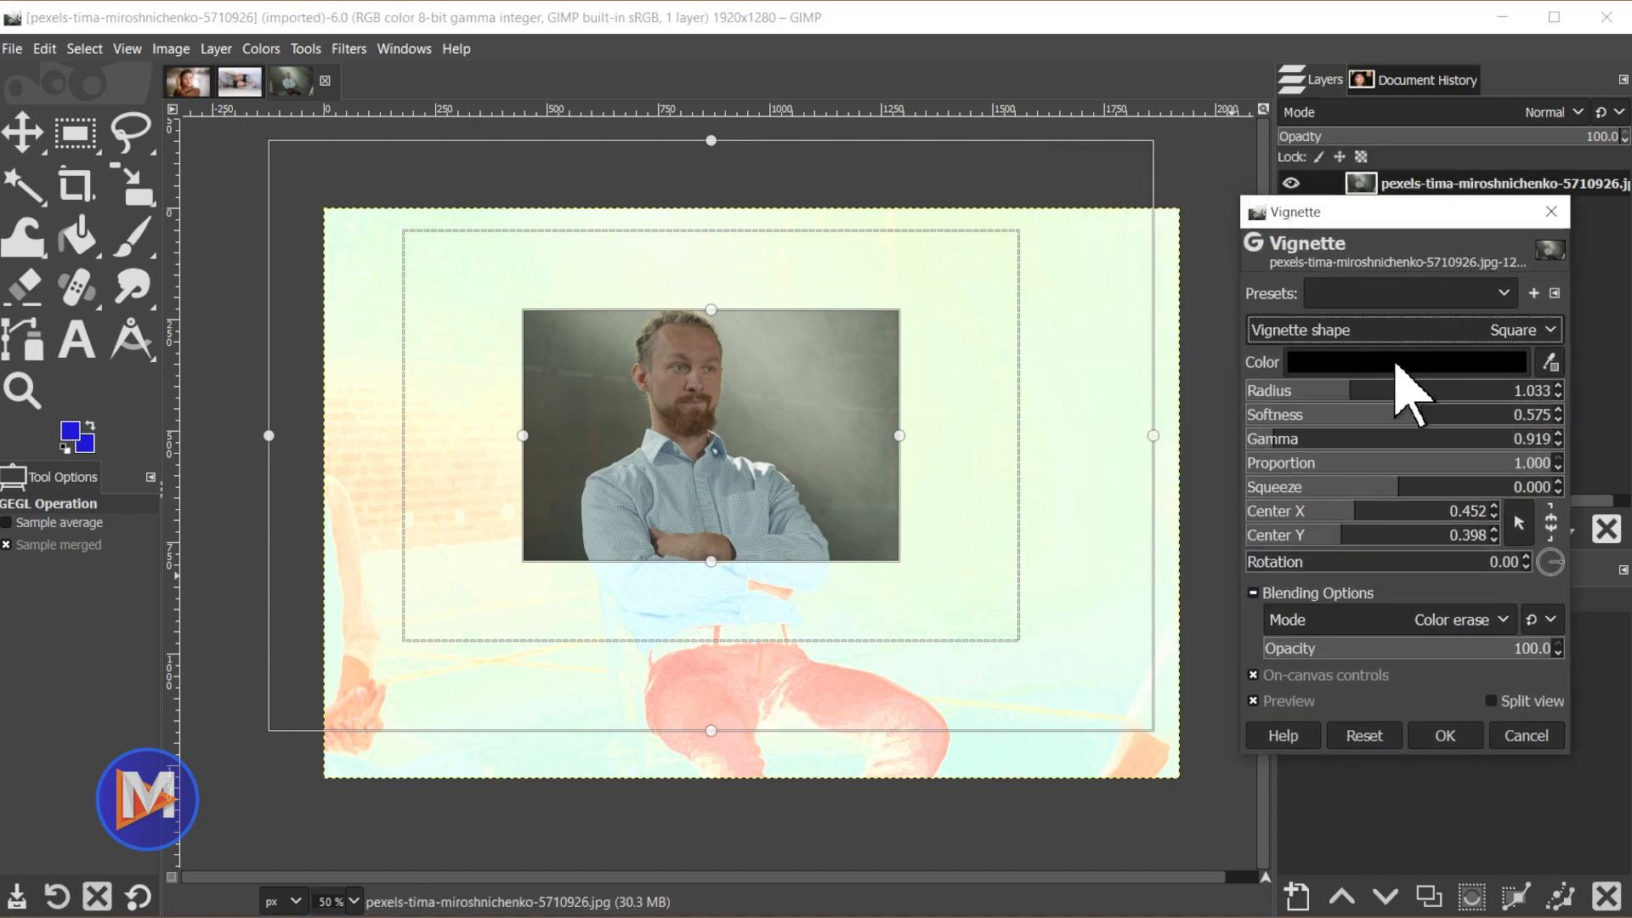
pyautogui.scroll(-2, 1415, 629)
# - Browse the available blending modes and set the vignette's blending mode to Soft light
pyautogui.click(1415, 629)
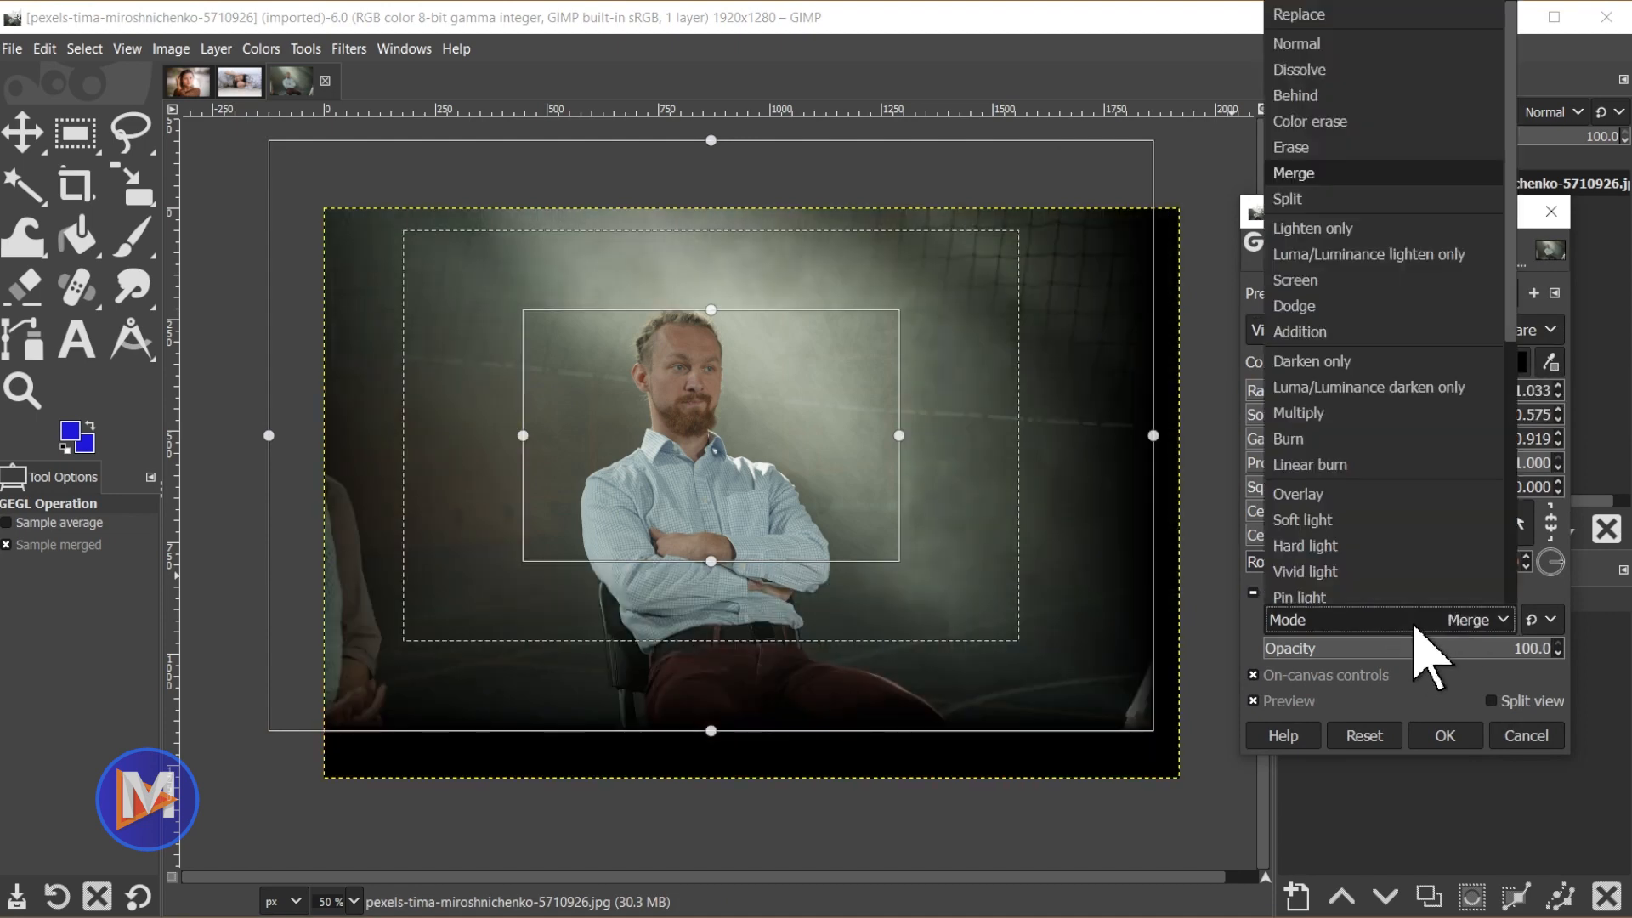
pyautogui.scroll(-3, 1377, 537)
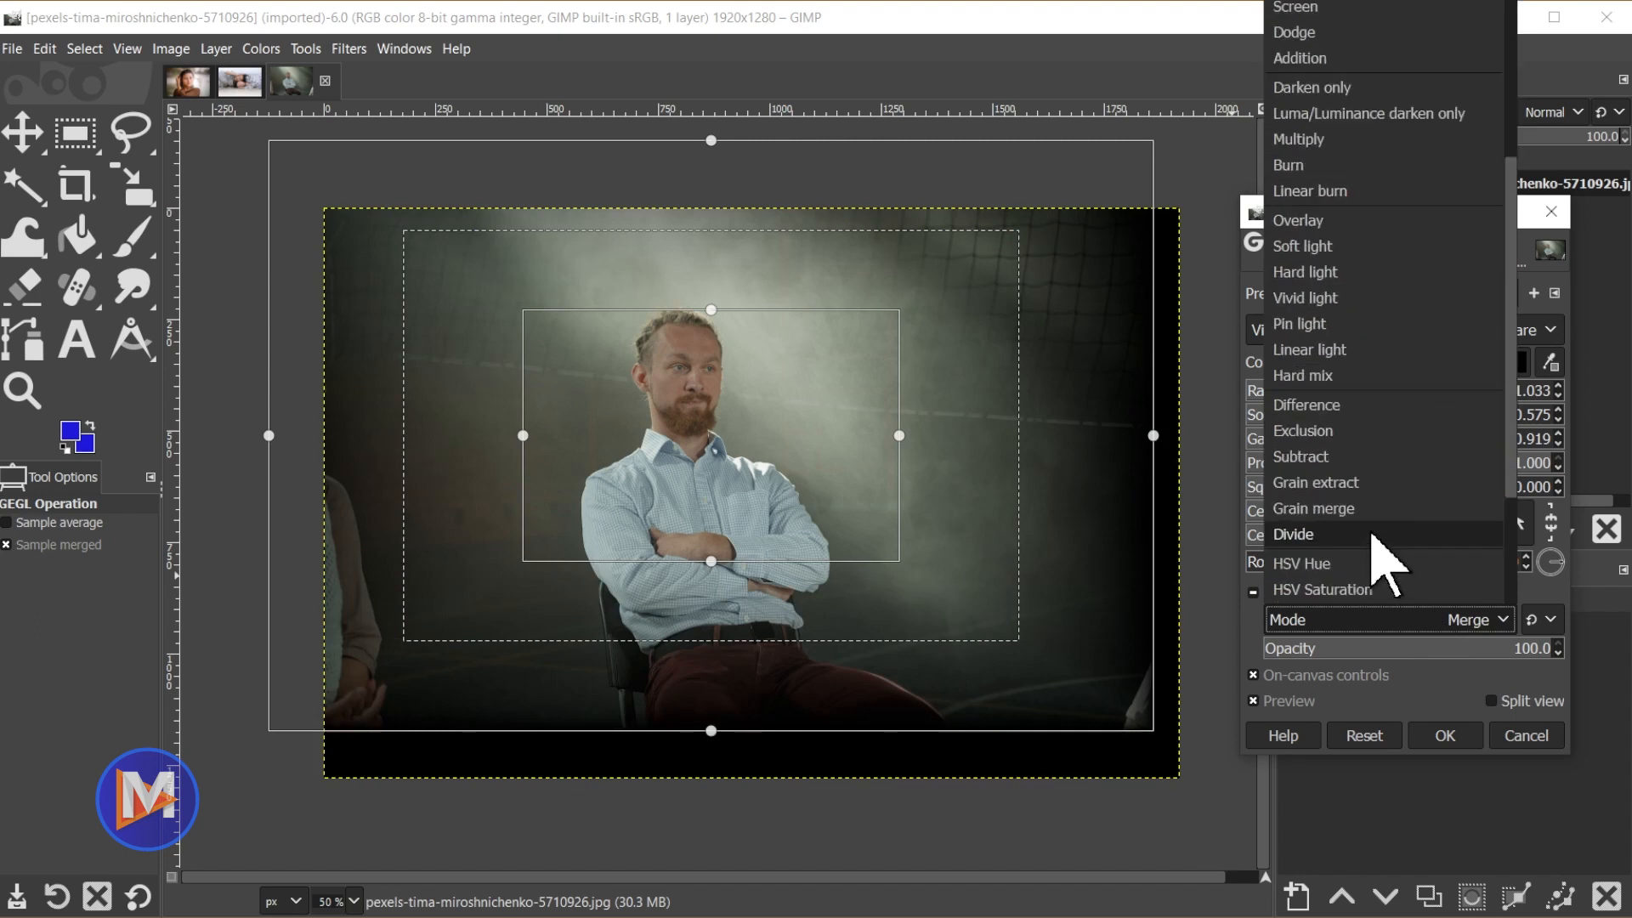
pyautogui.click(1353, 247)
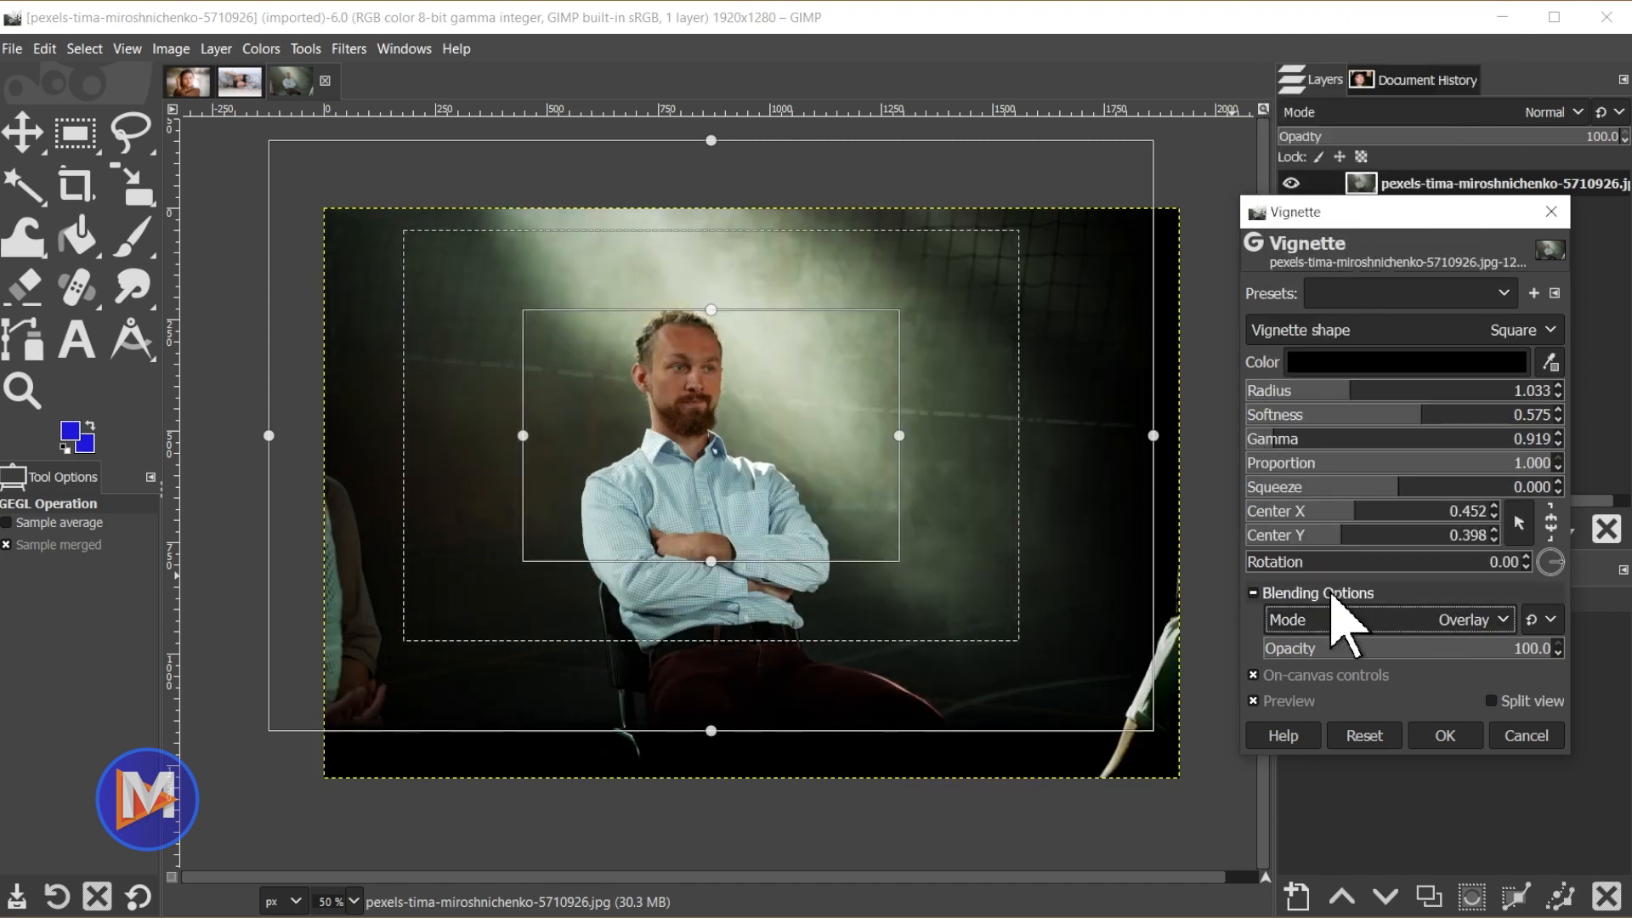
pyautogui.scroll(-1, 1357, 624)
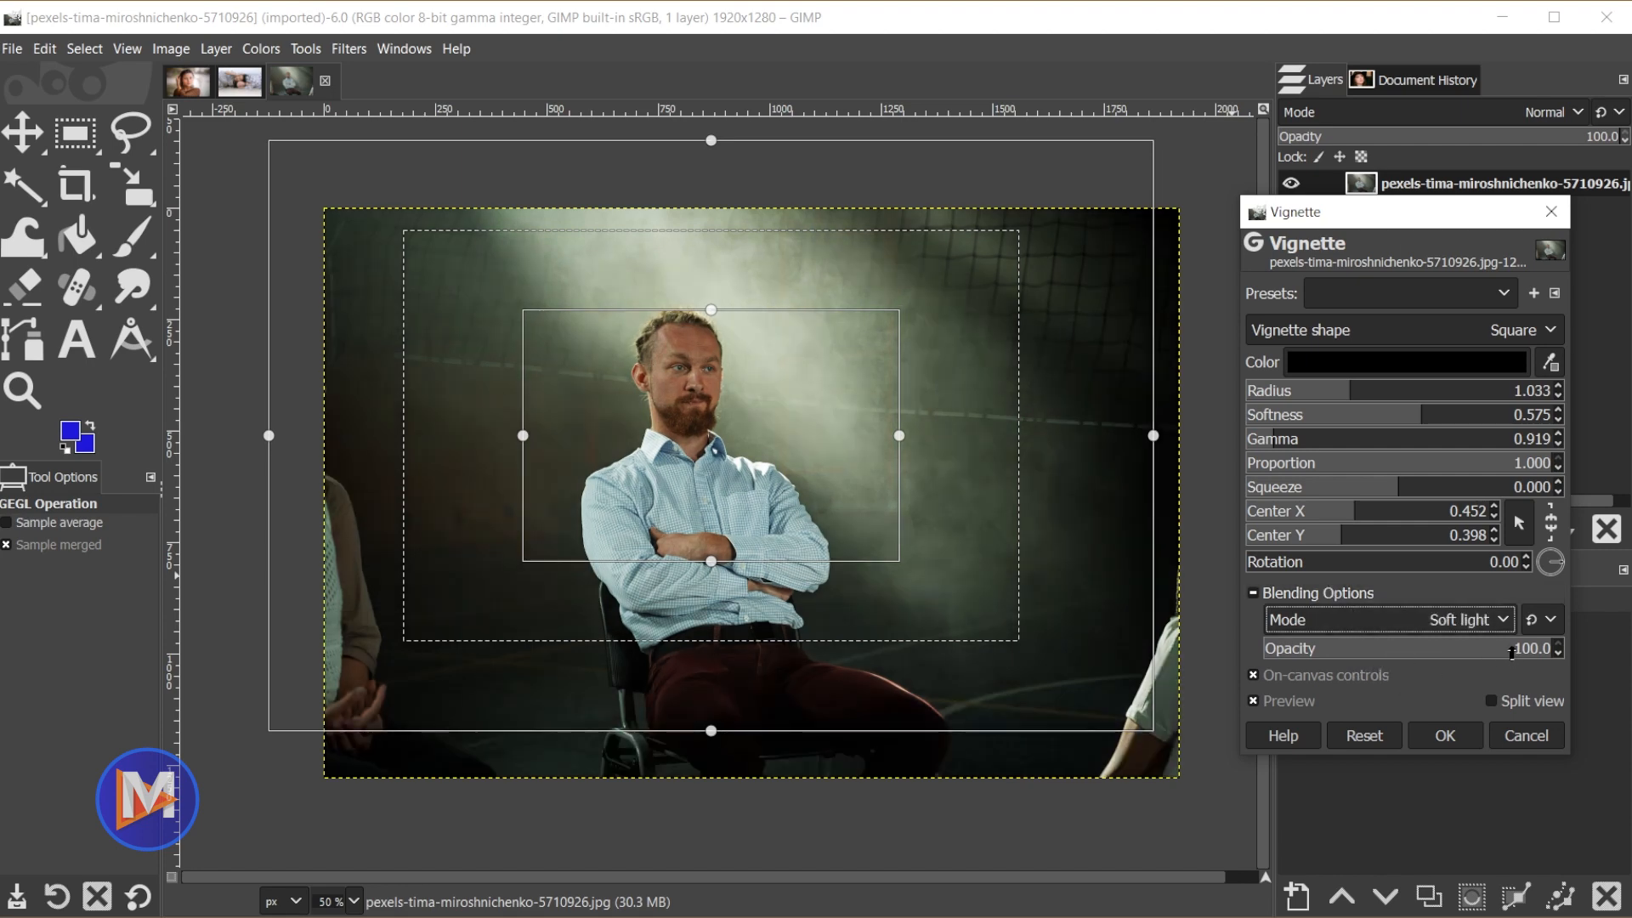
# - Try a very low blending opacity for the vignette, set it to 91.0, and apply the filter
pyautogui.moveTo(1511, 652); pyautogui.dragTo(1261, 646)
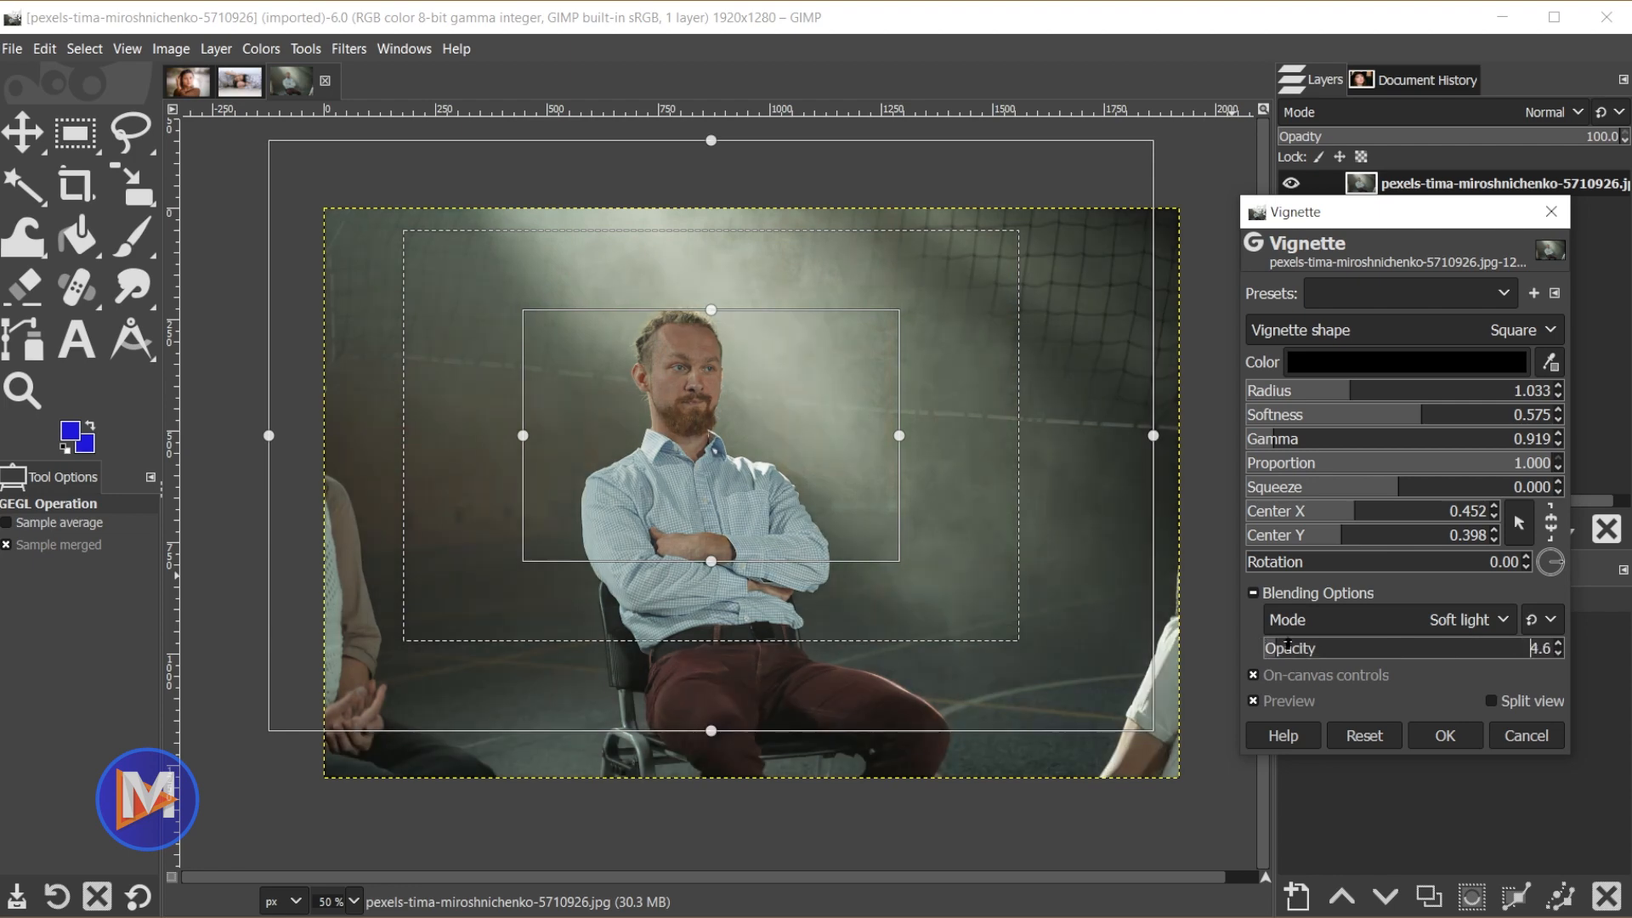
pyautogui.moveTo(1287, 646); pyautogui.dragTo(1514, 643)
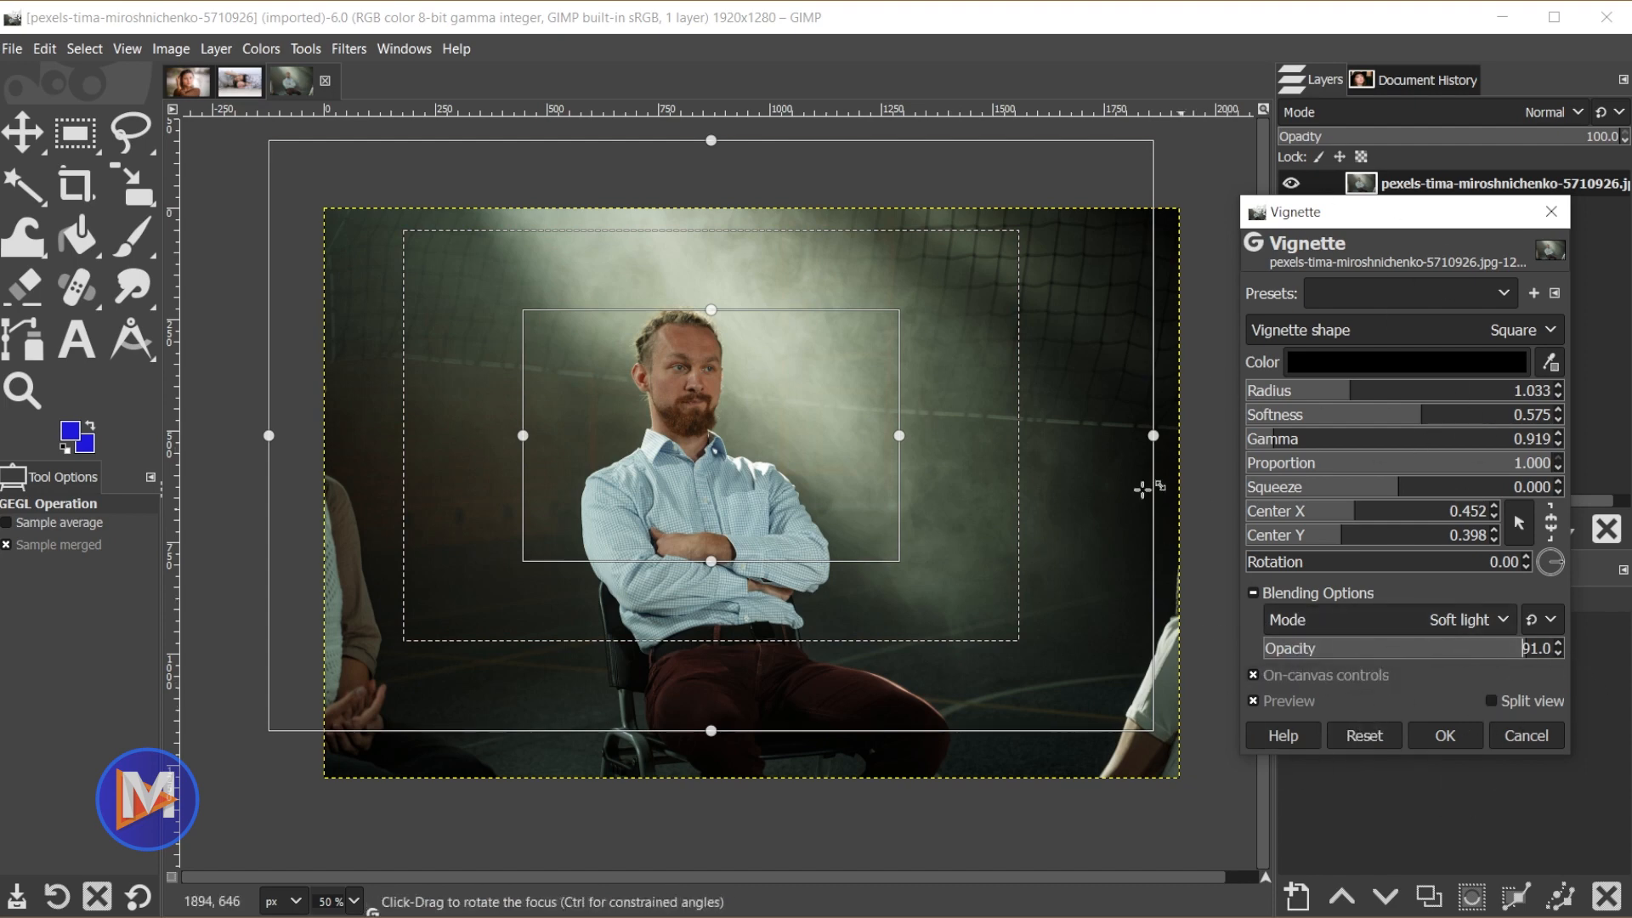
pyautogui.click(1449, 738)
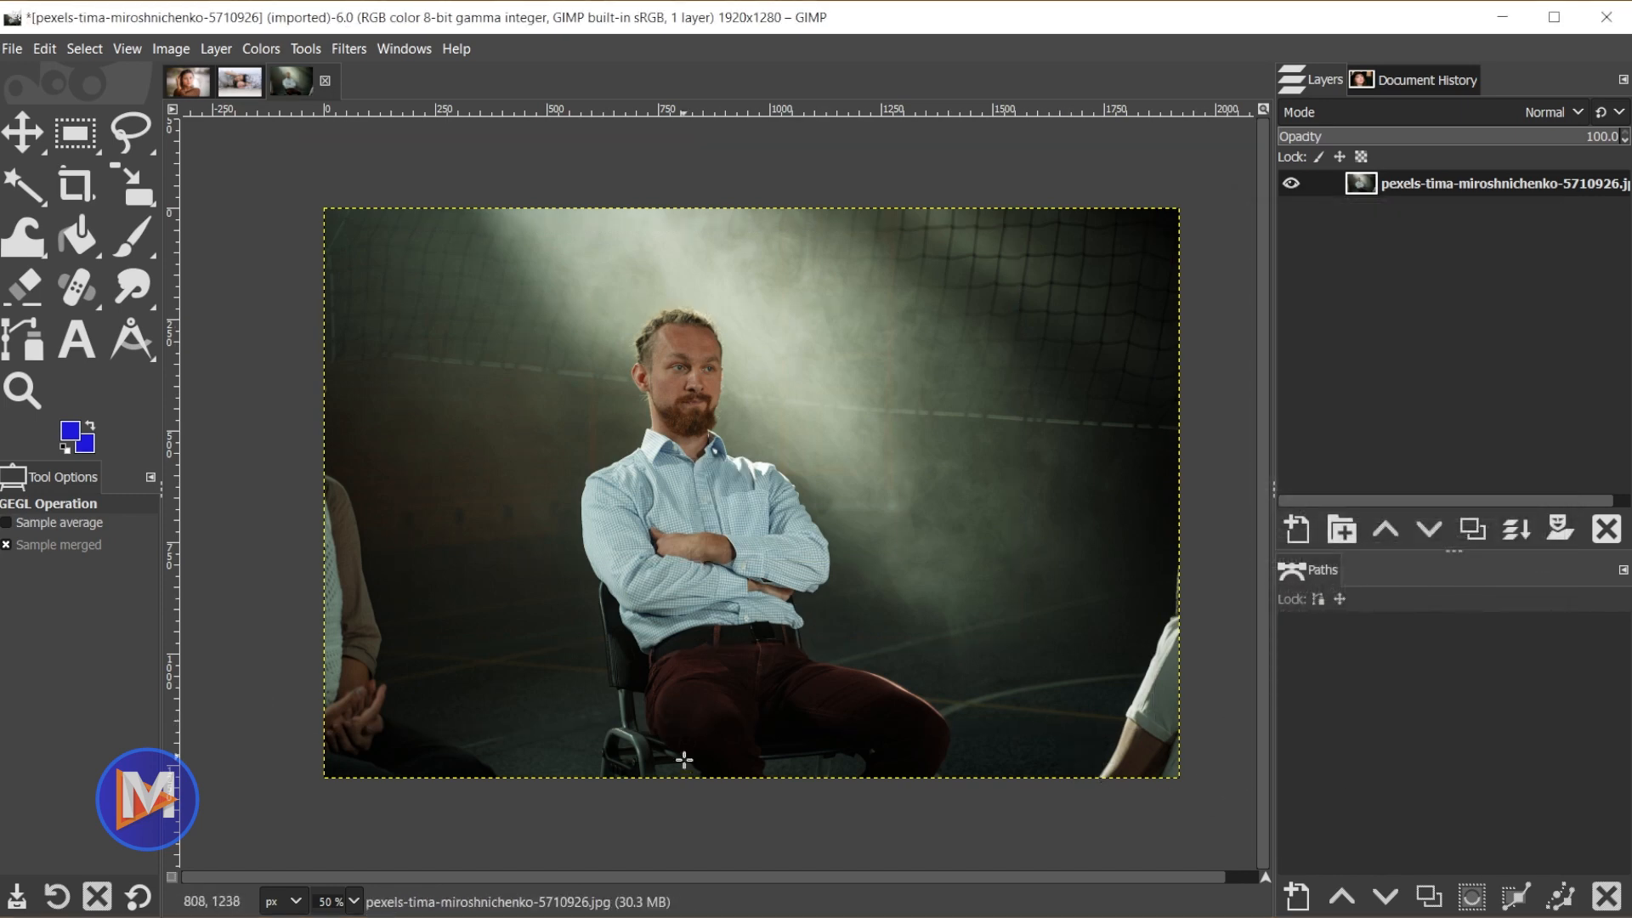
# - In the photo of the two people lying on sand, set the Vignette layer to Soft light mode at 71.9 opacity, and return to the seated man's photo
pyautogui.click(240, 82)
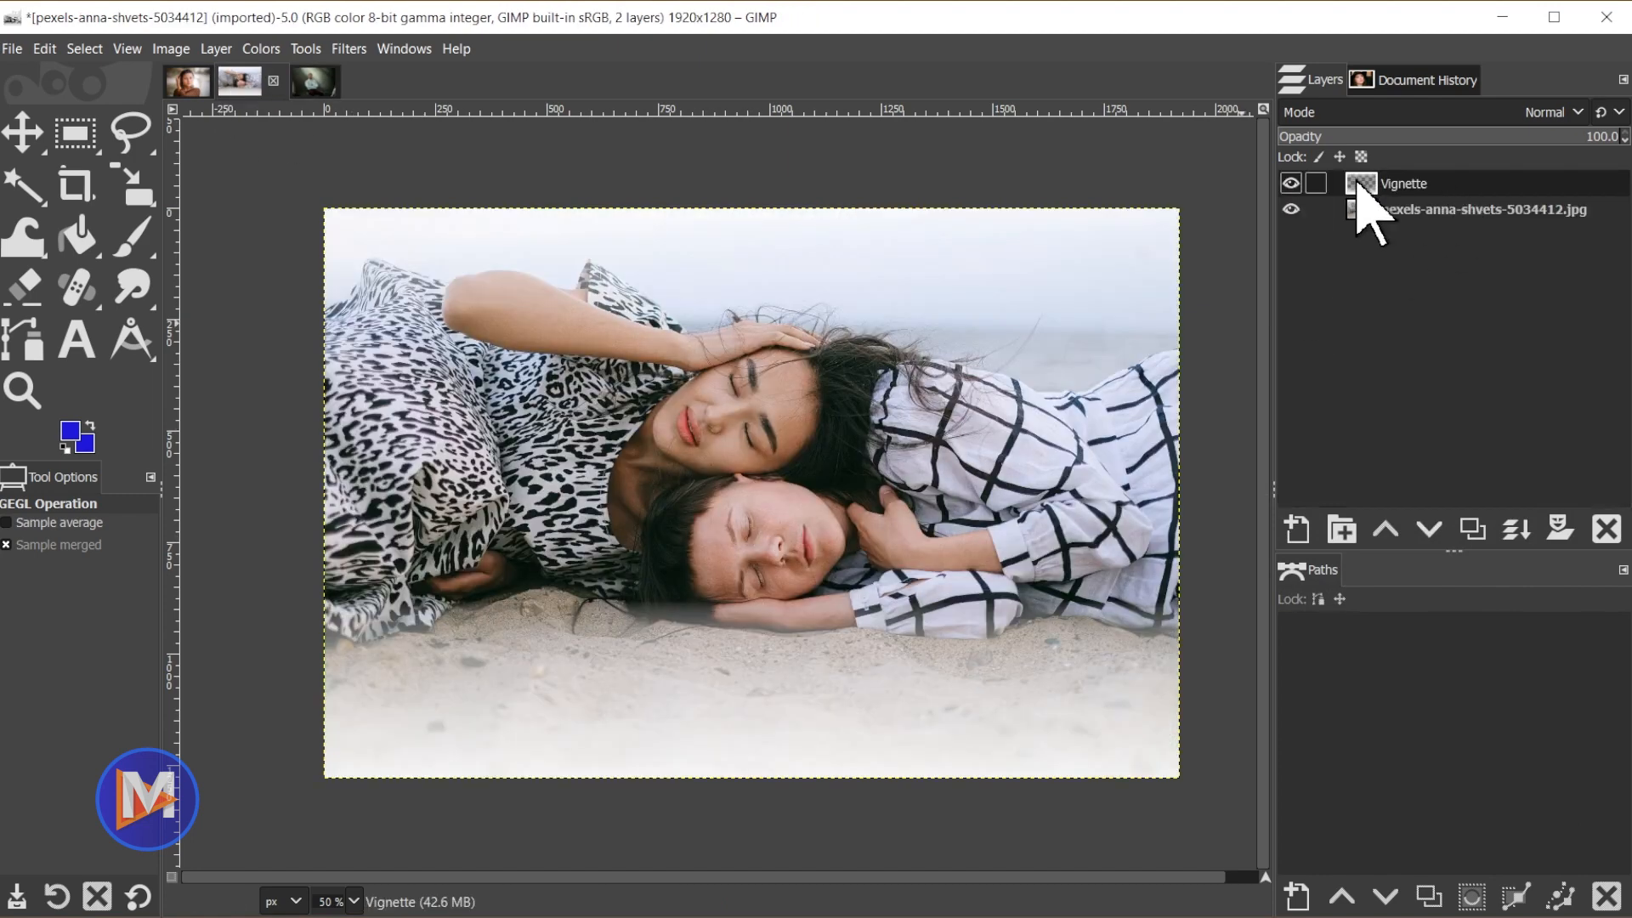
pyautogui.click(1408, 117)
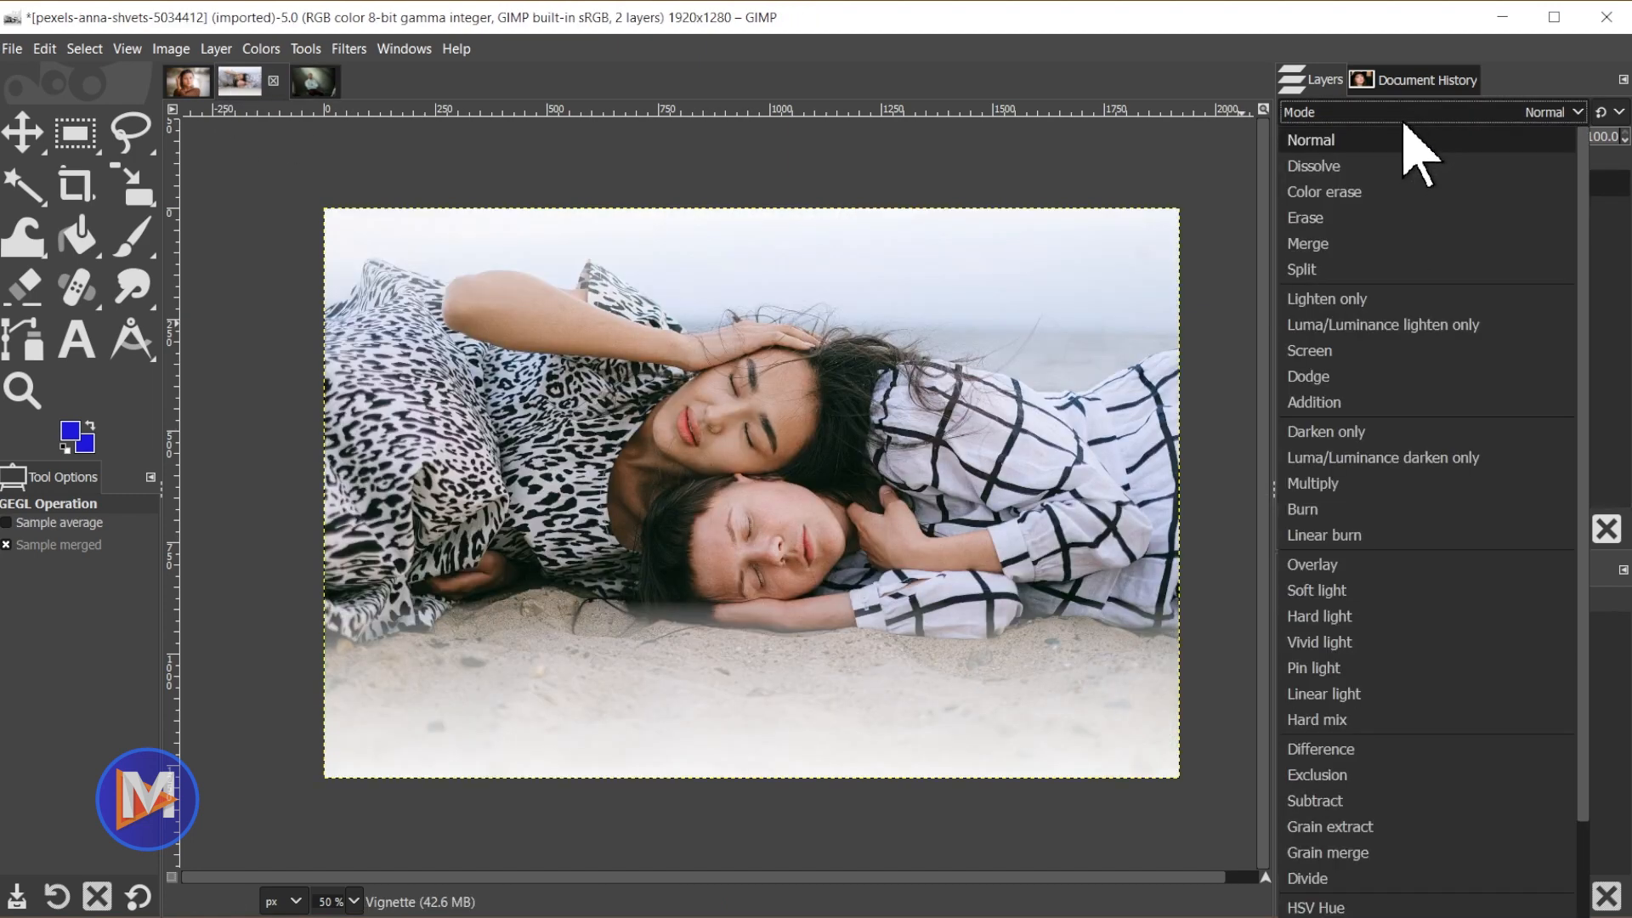
pyautogui.click(1421, 594)
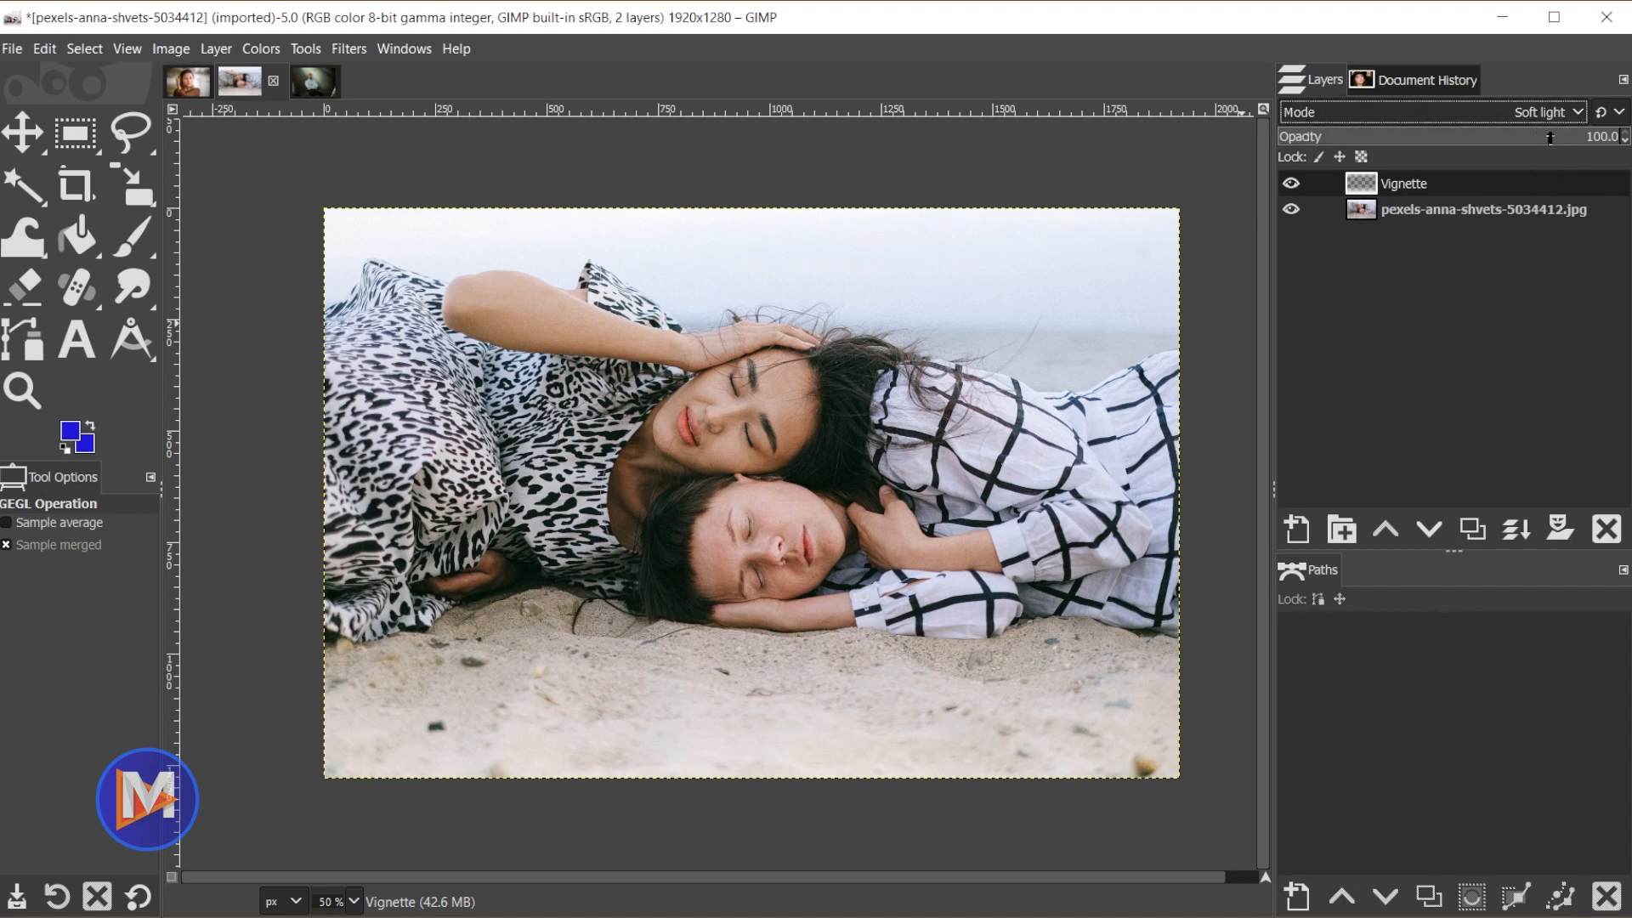
pyautogui.click(1429, 141)
pyautogui.moveTo(1538, 137)
pyautogui.mouseDown()
pyautogui.moveTo(1555, 138)
pyautogui.moveTo(1524, 137)
pyautogui.mouseUp()
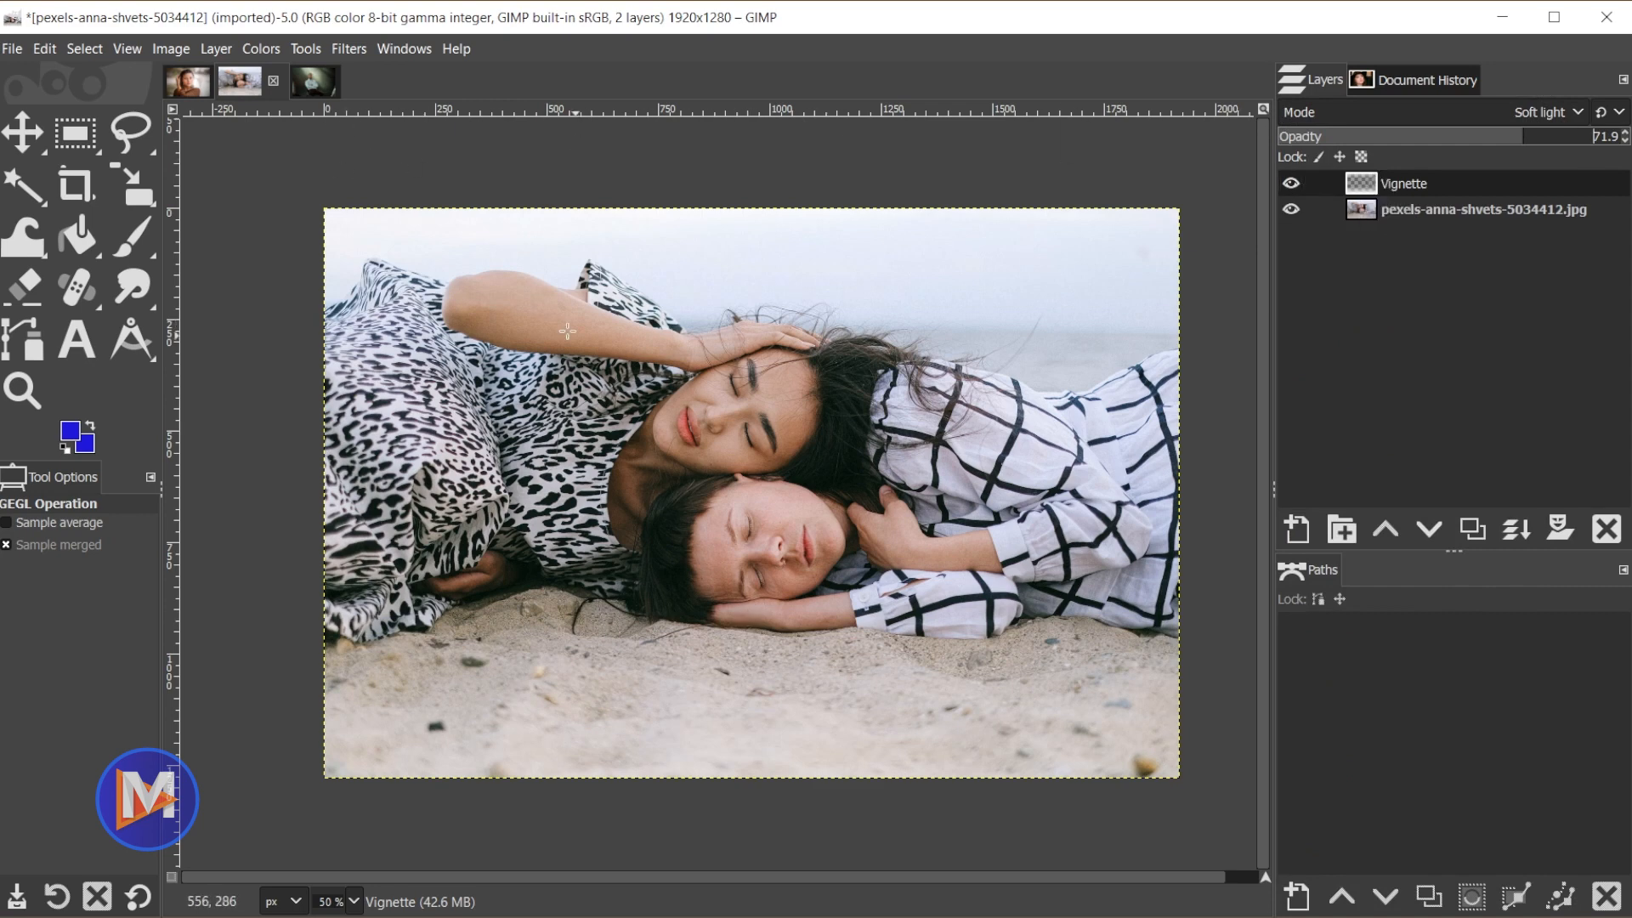
pyautogui.click(313, 81)
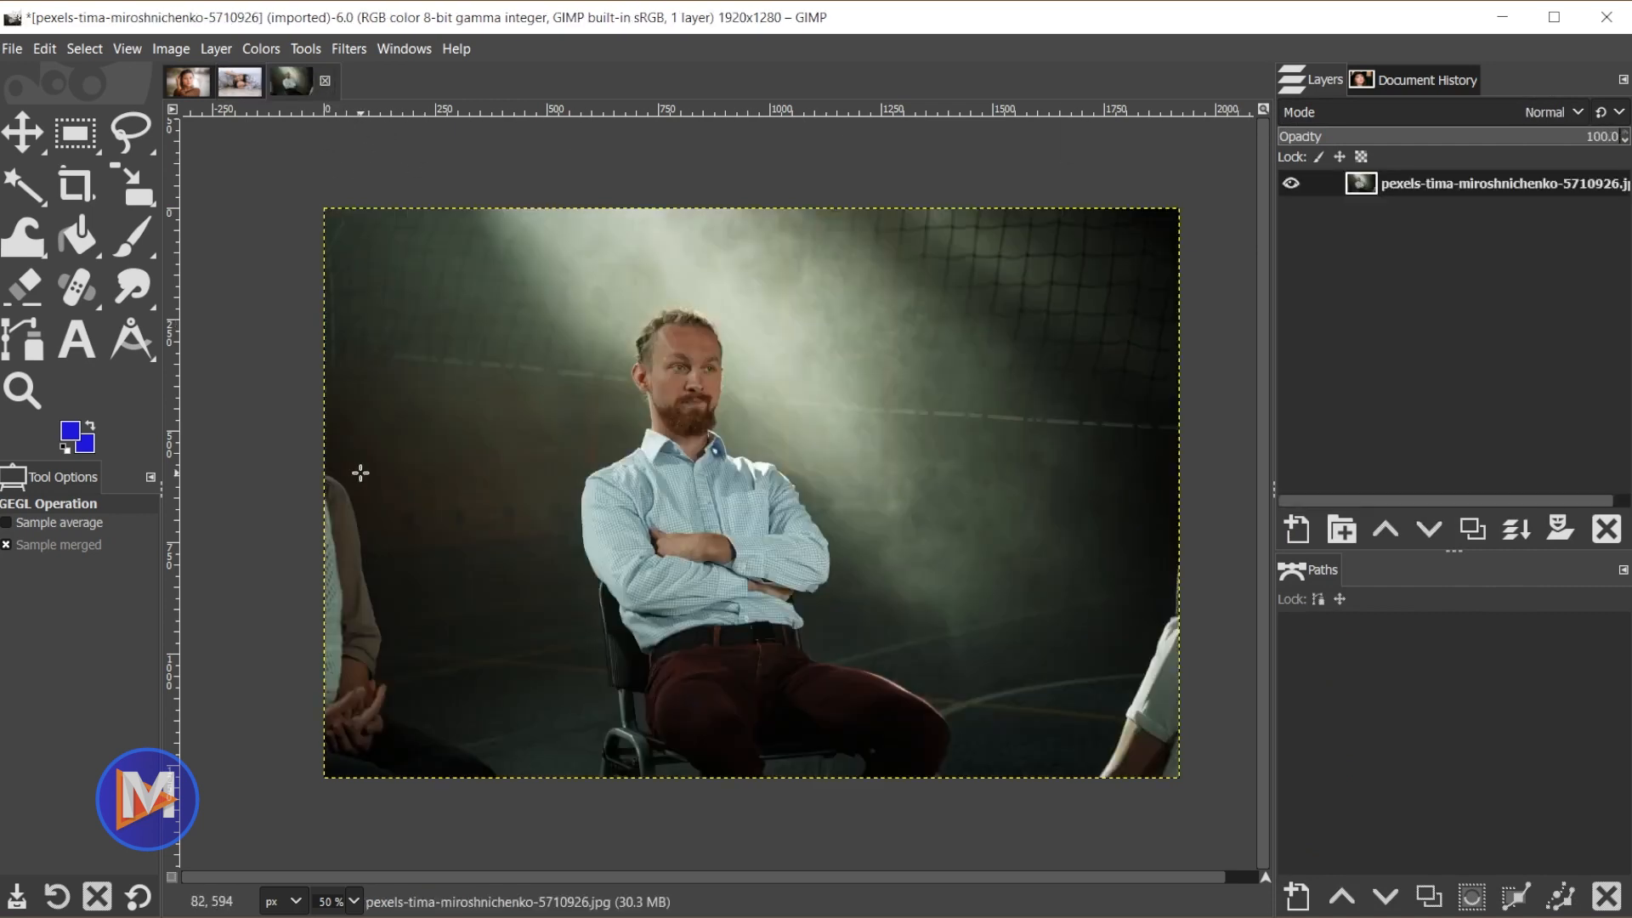